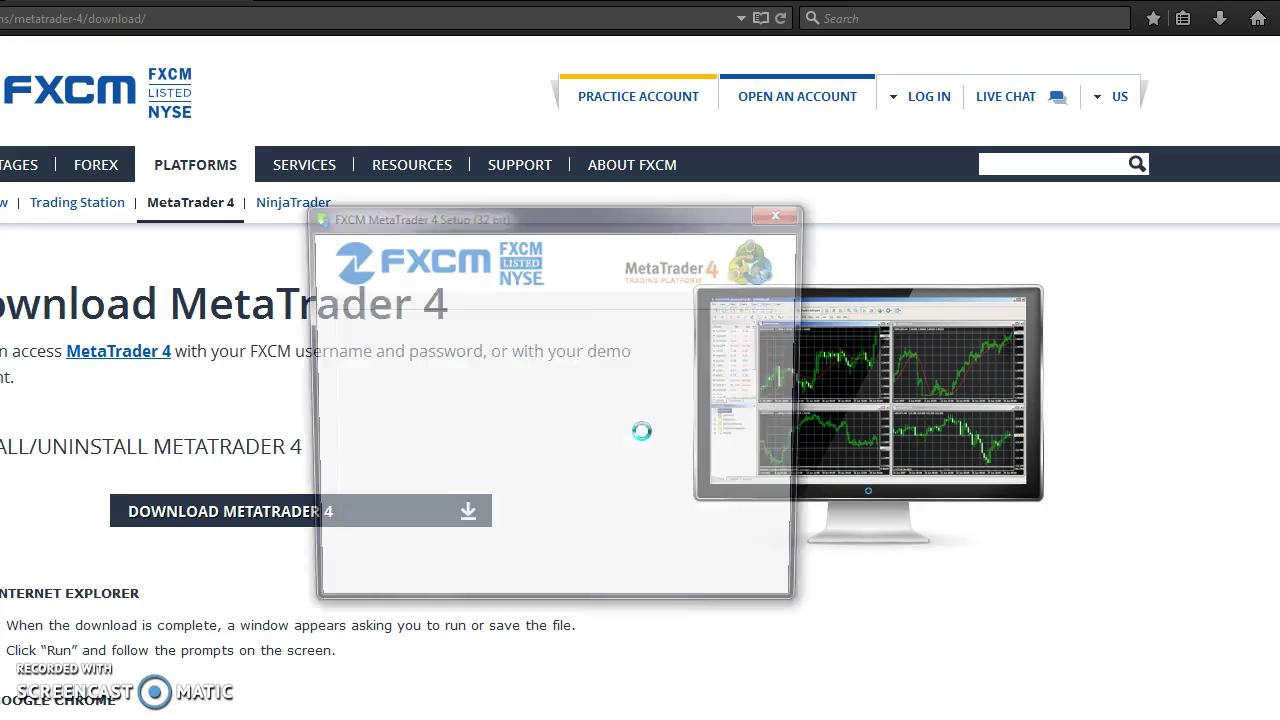
Accept the license agreement to start installing FXCM MetaTrader 4, and close the MQL5 web page the installer opens
{"action": "left_click", "coordinate": [368, 540]}
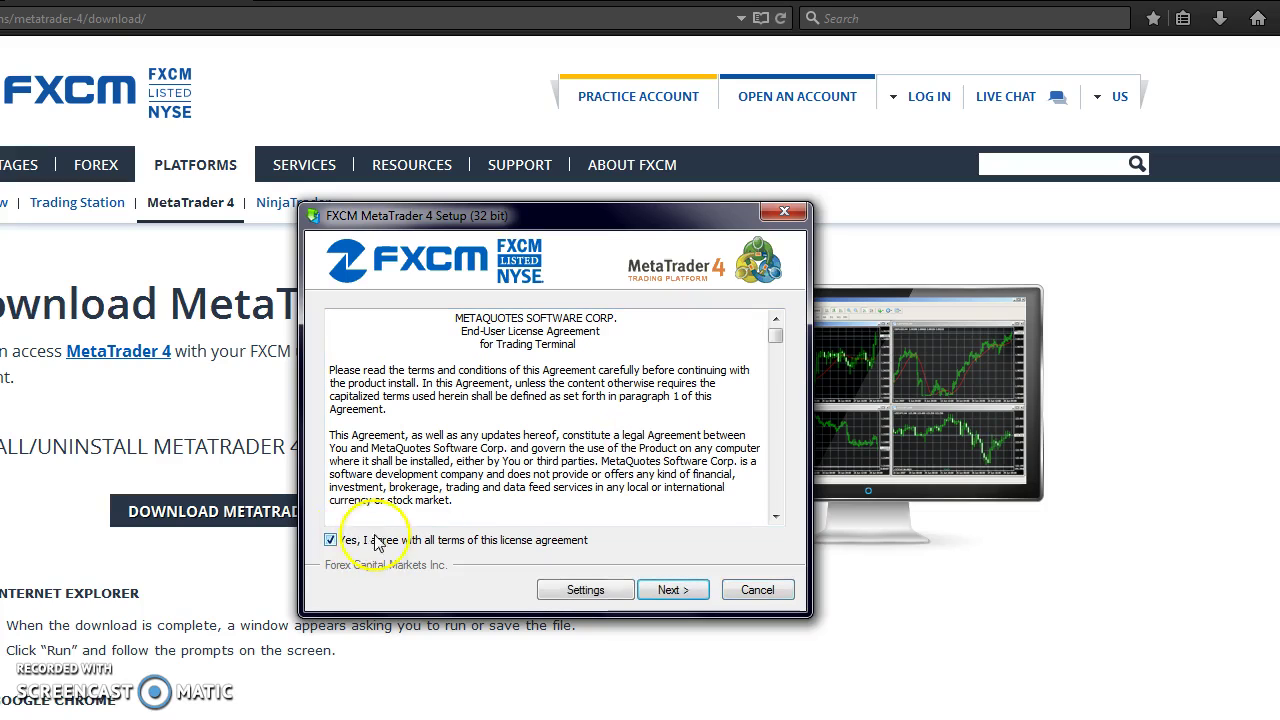
{"action": "left_click", "coordinate": [676, 590]}
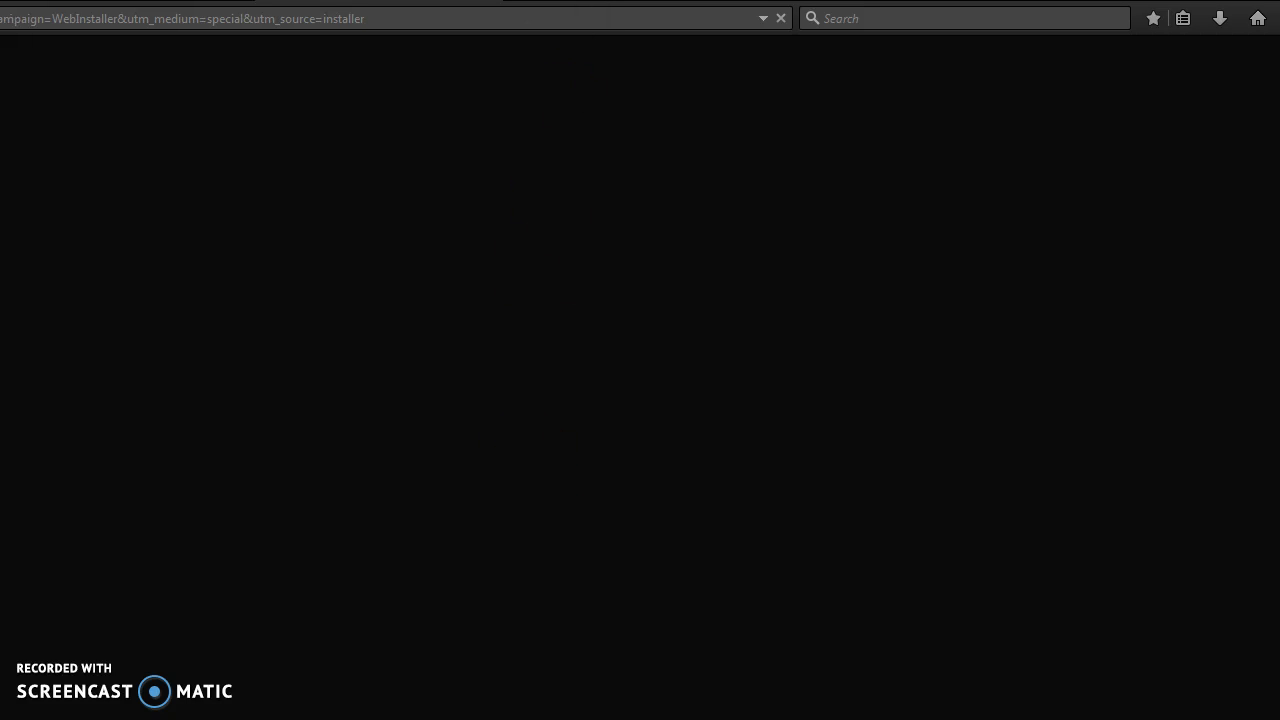
{"action": "mouse_move", "coordinate": [491, 8]}
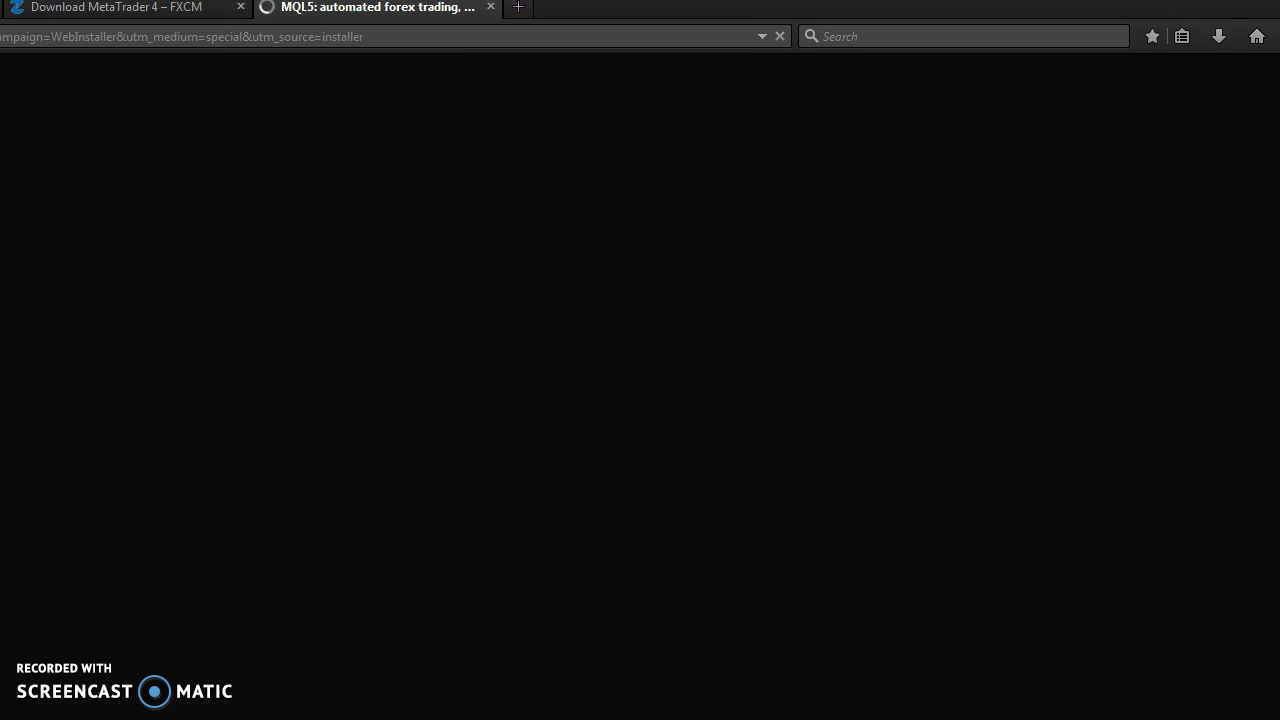
{"action": "left_click", "coordinate": [491, 8]}
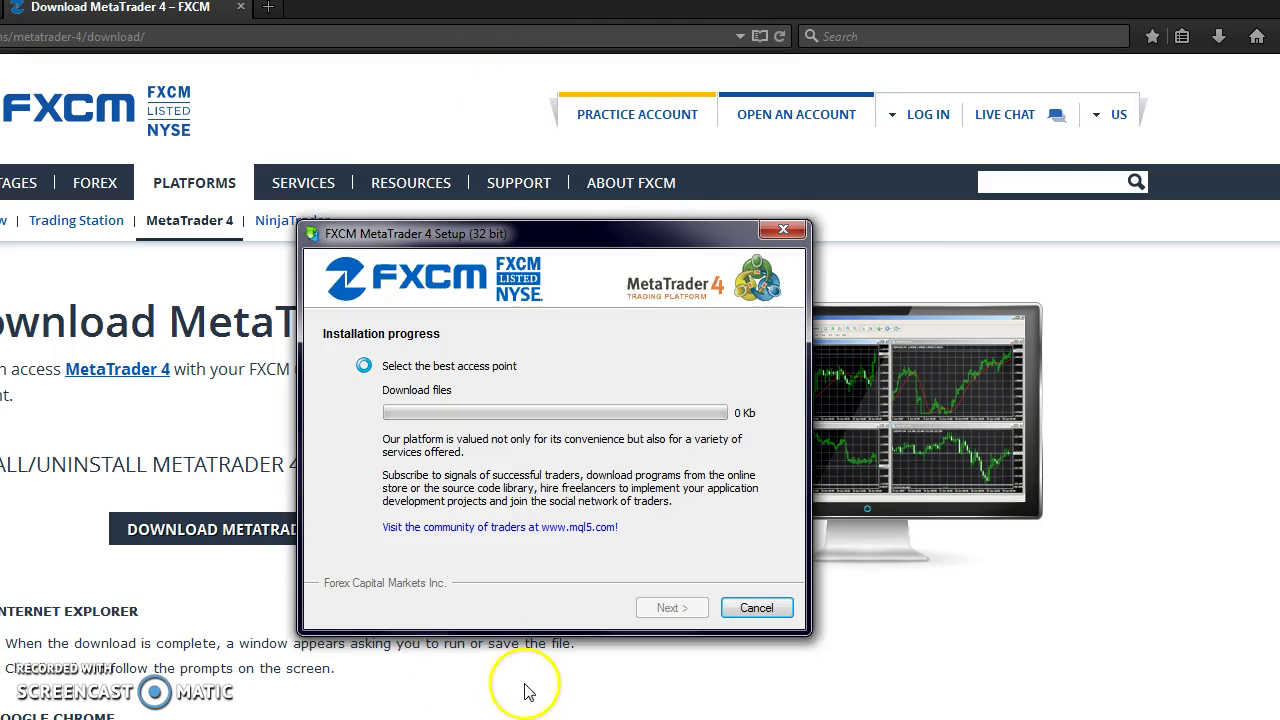
Finish the FXCM MetaTrader 4 setup after its files have downloaded
{"action": "left_click", "coordinate": [515, 465]}
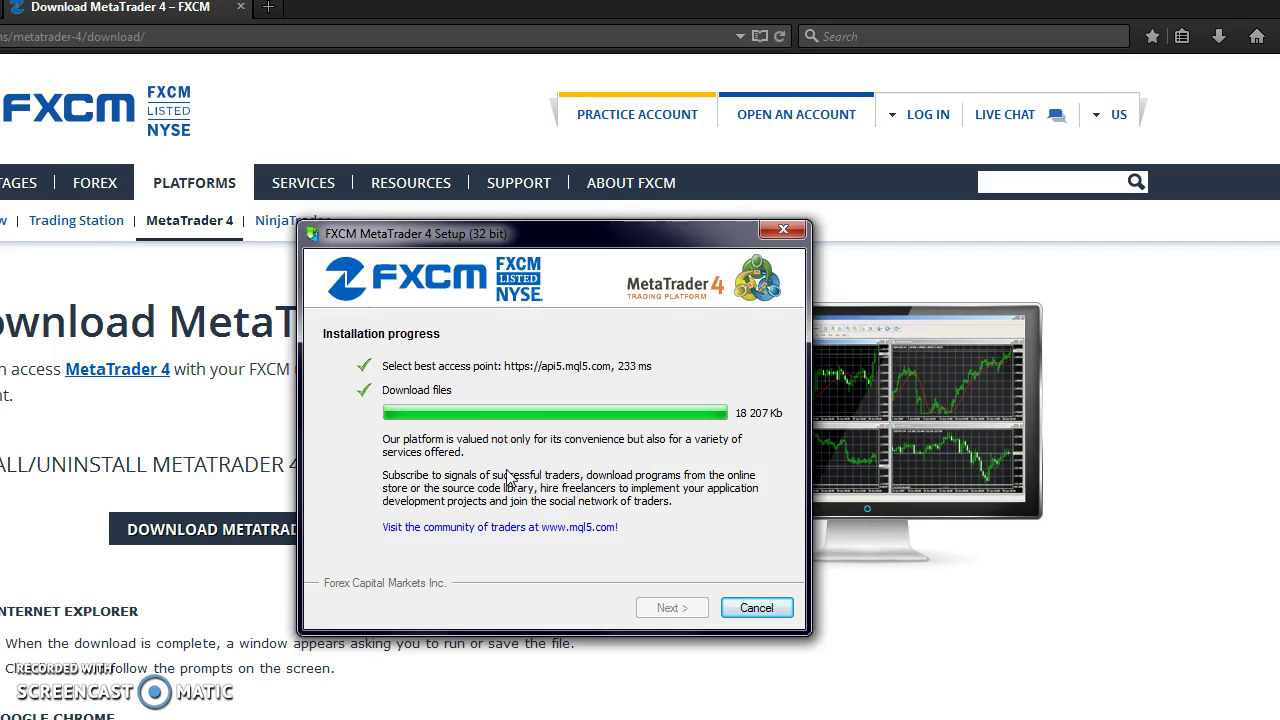
{"action": "left_click", "coordinate": [510, 484]}
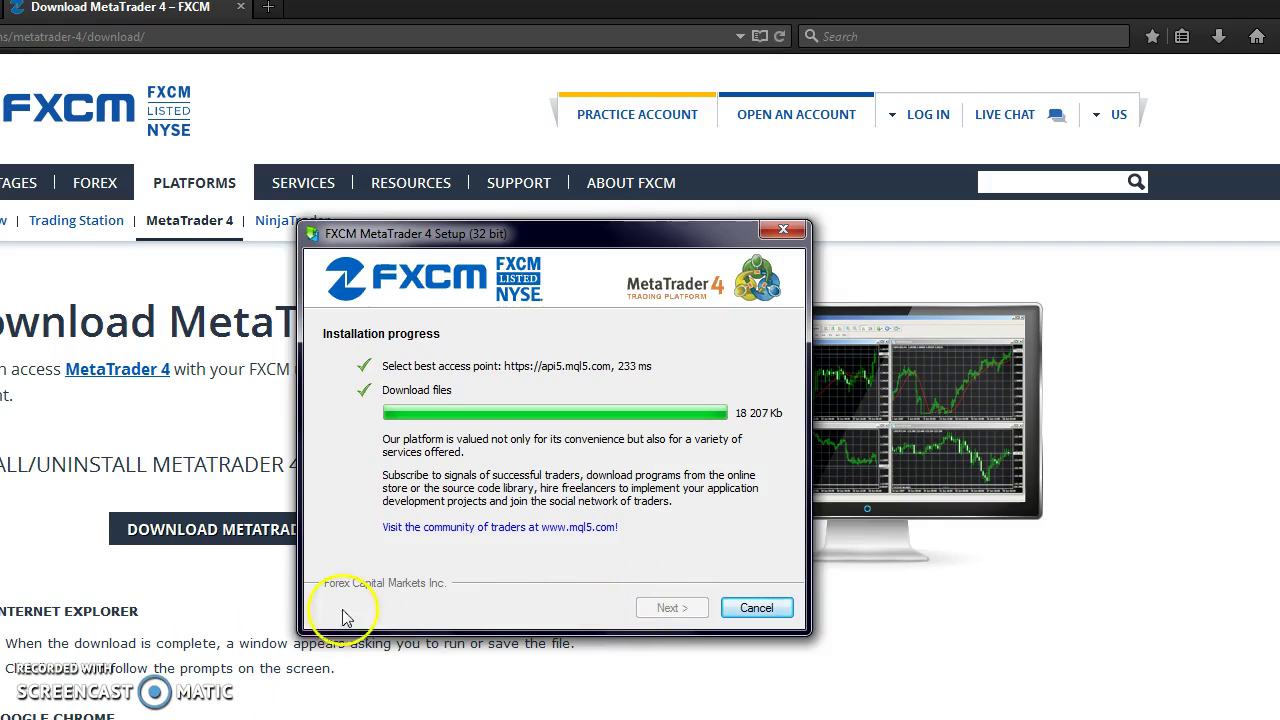
{"action": "left_click", "coordinate": [672, 610]}
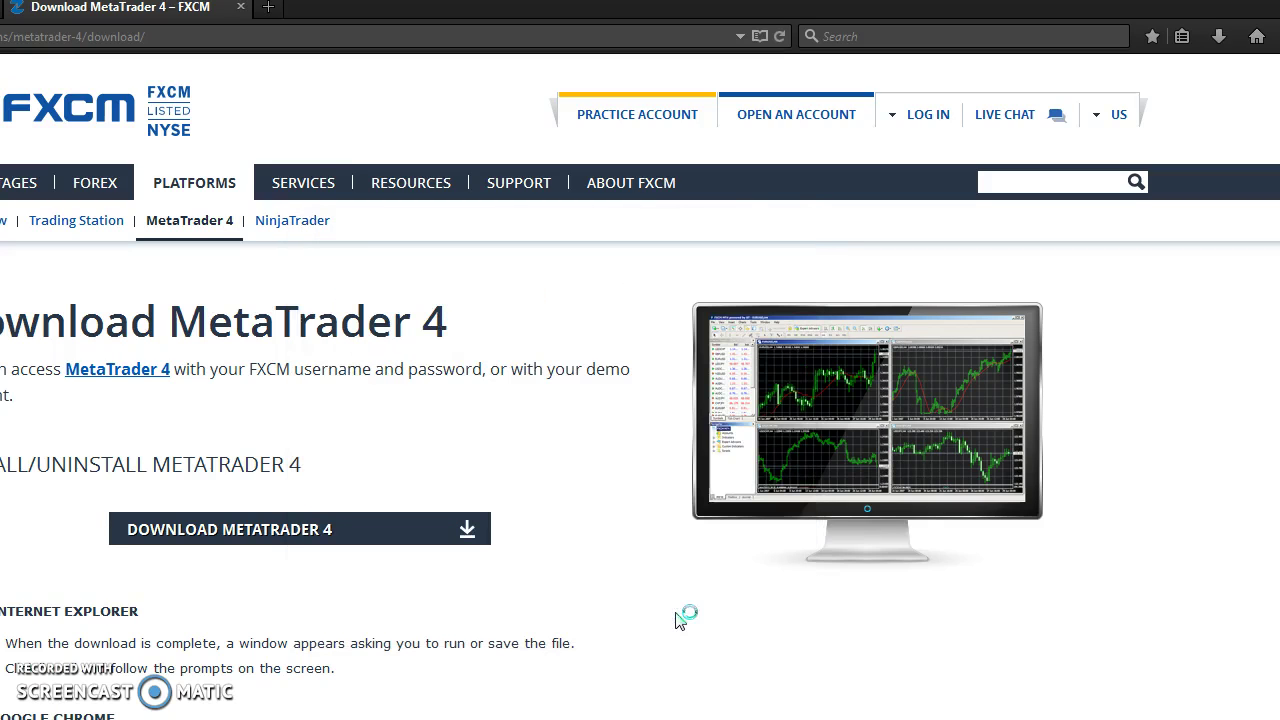
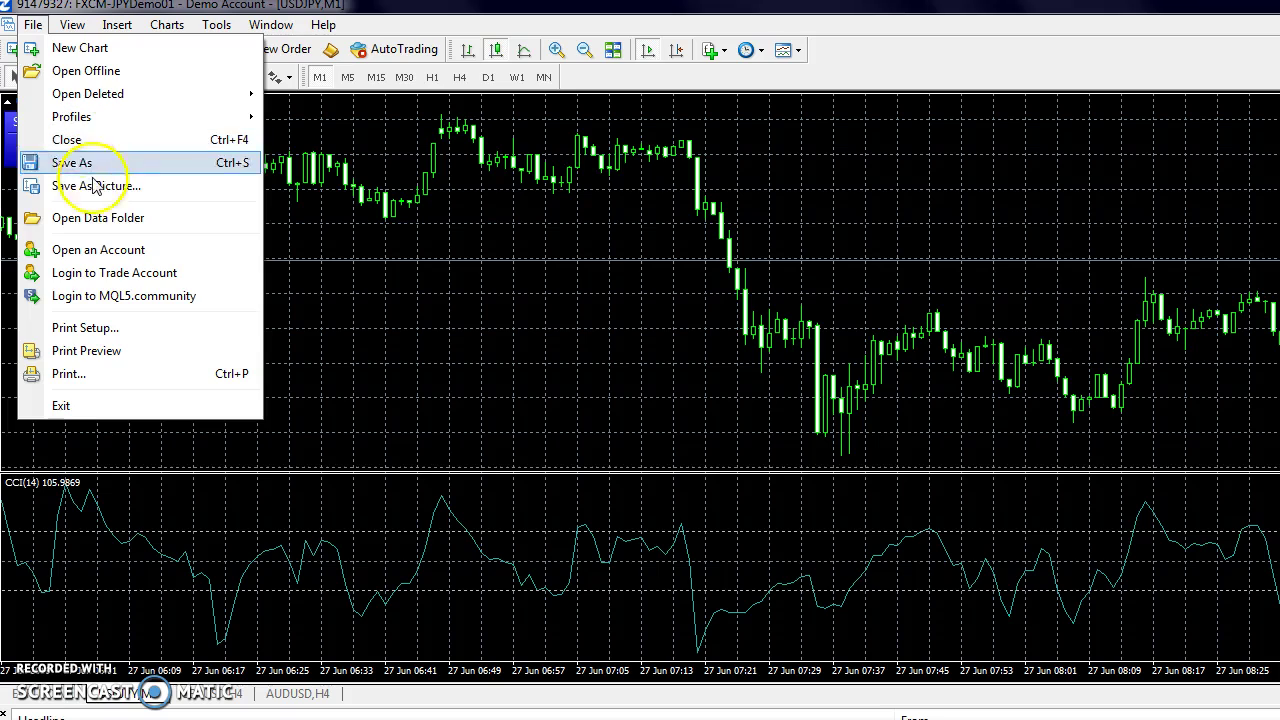
Open the MetaTrader data folder and go to its MQL4 > Indicators subfolder
{"action": "left_click", "coordinate": [114, 217]}
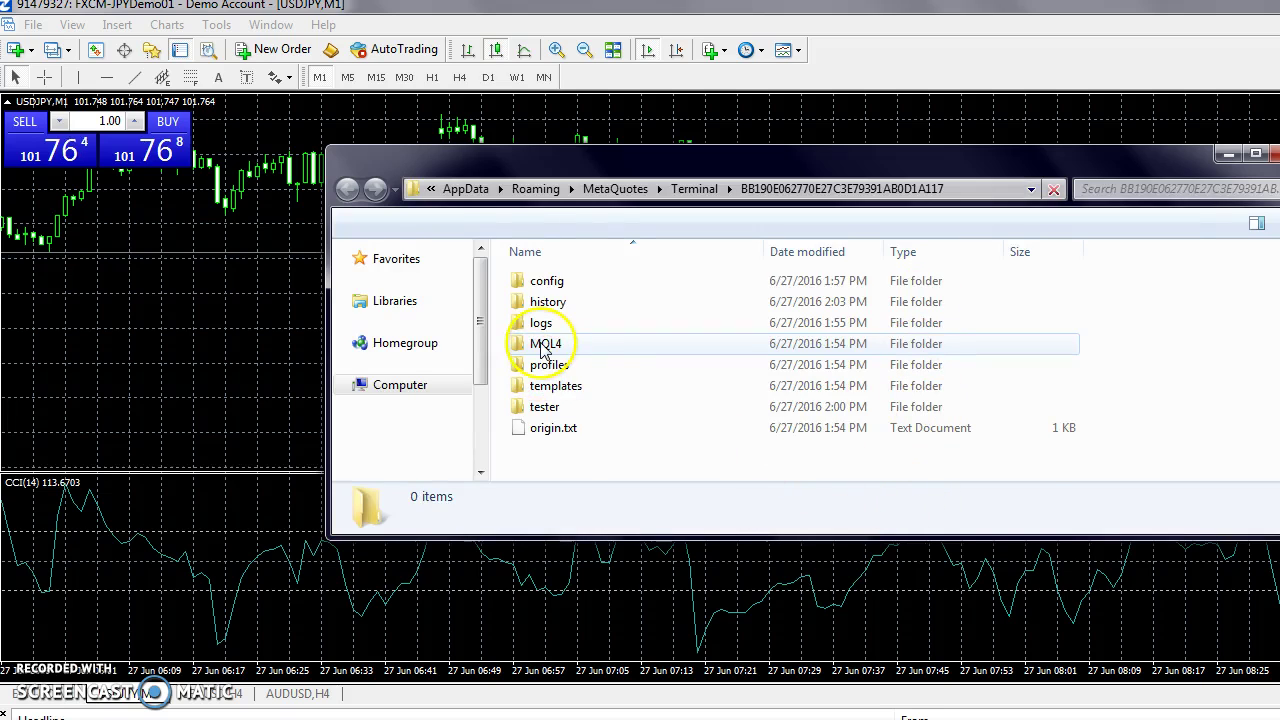
{"action": "left_click", "coordinate": [541, 345]}
{"action": "double_click", "coordinate": [541, 344]}
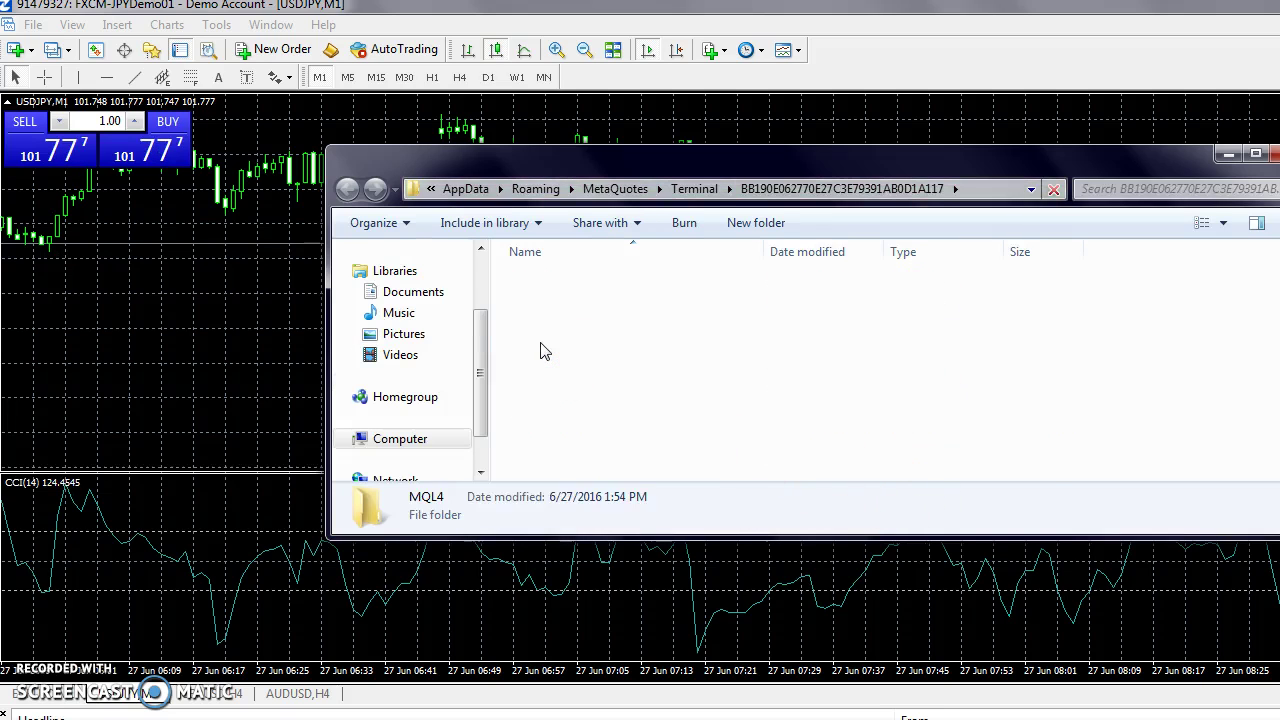
{"action": "double_click", "coordinate": [556, 366]}
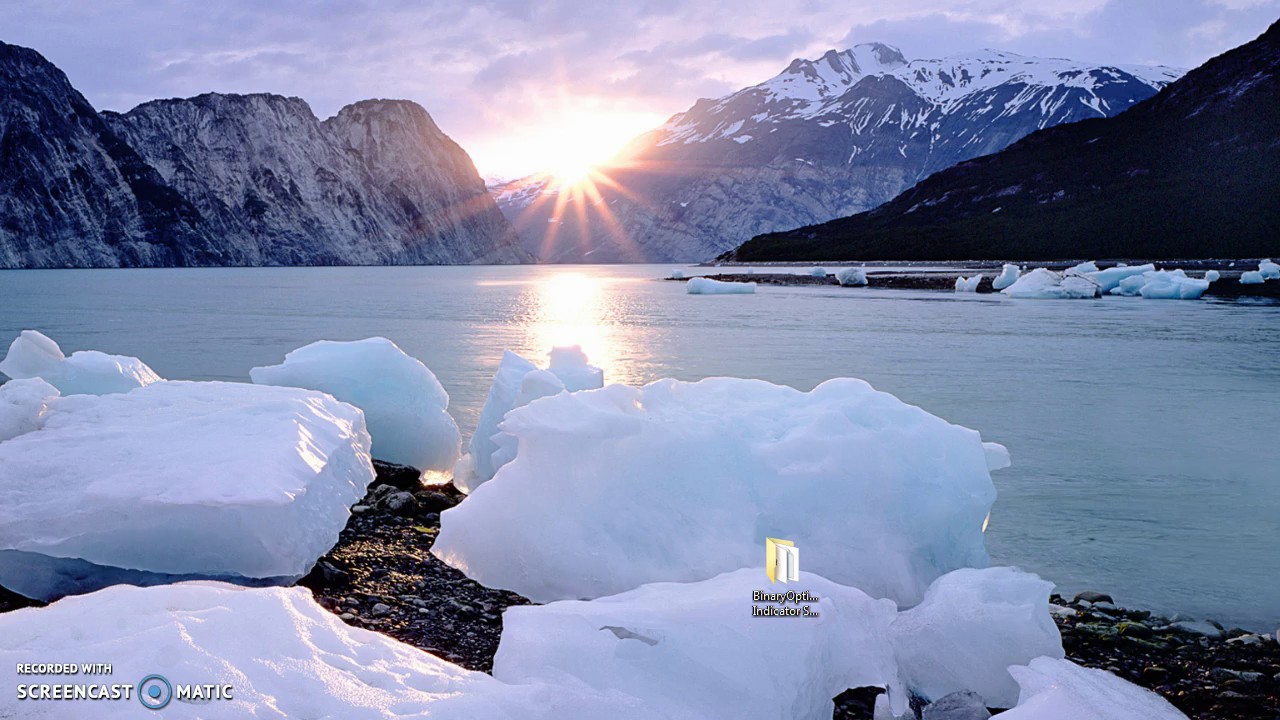
Open the BinaryOptionsIndicatorSignals.com Indicator System folder on the desktop and enlarge its window and name column to show the full file list
{"action": "left_click", "coordinate": [797, 580]}
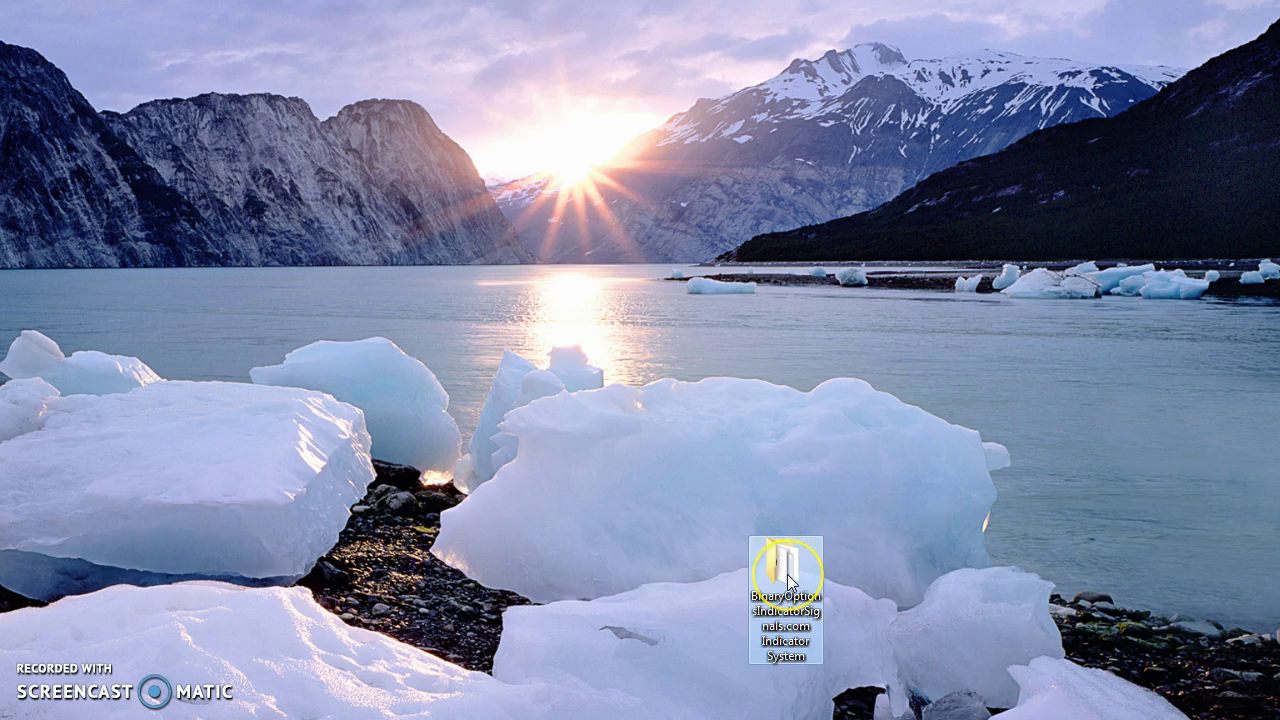
{"action": "double_click", "coordinate": [788, 580]}
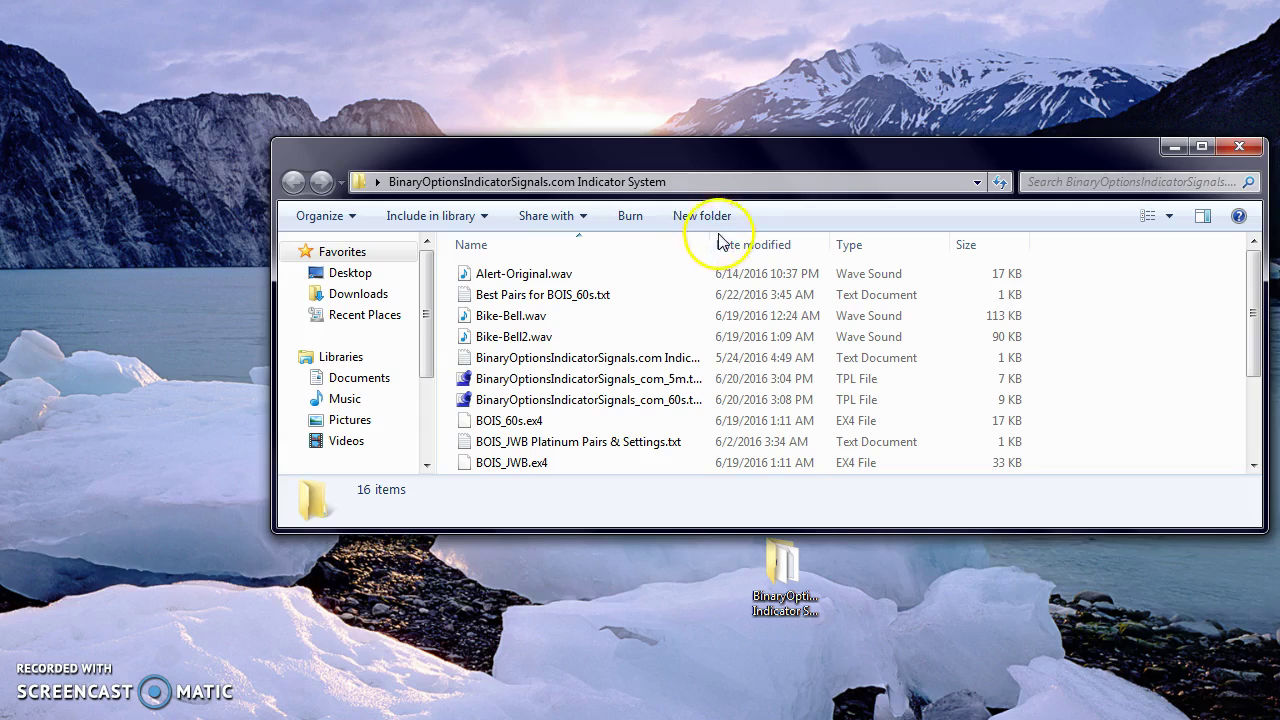
{"action": "left_click_drag", "start_coordinate": [708, 243], "coordinate": [943, 244]}
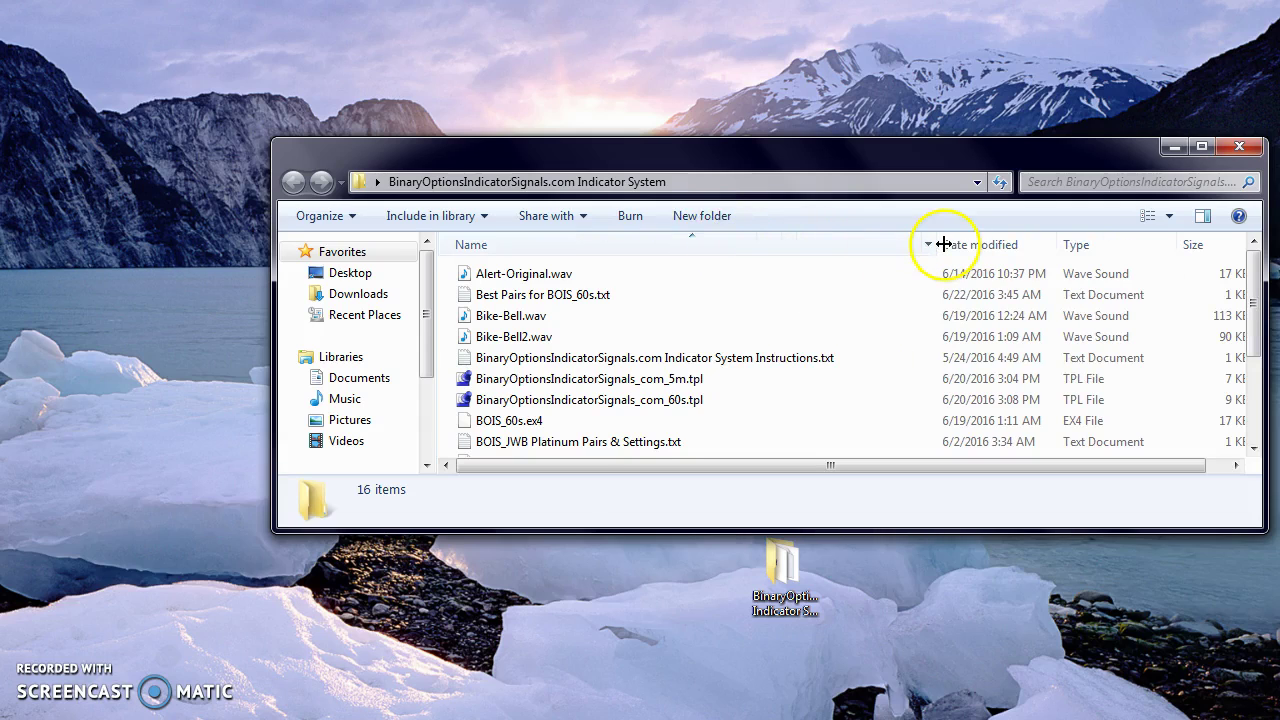
{"action": "left_click_drag", "start_coordinate": [634, 527], "coordinate": [629, 668]}
{"action": "scroll", "coordinate": [702, 494], "scroll_direction": "down", "scroll_amount": 1}
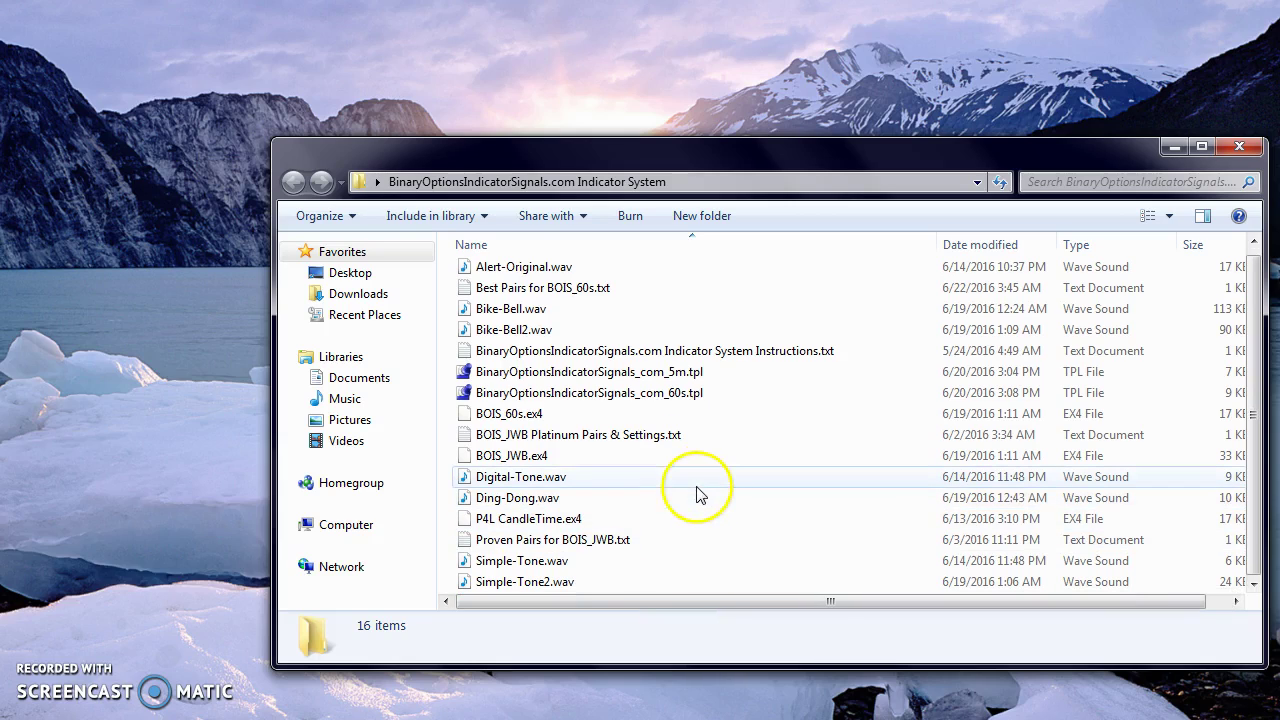
Copy BOIS_JWB.ex4 and BOIS_60s.ex4 from the indicator system folder into the MQL4 Indicators folder
{"action": "left_click", "coordinate": [512, 457]}
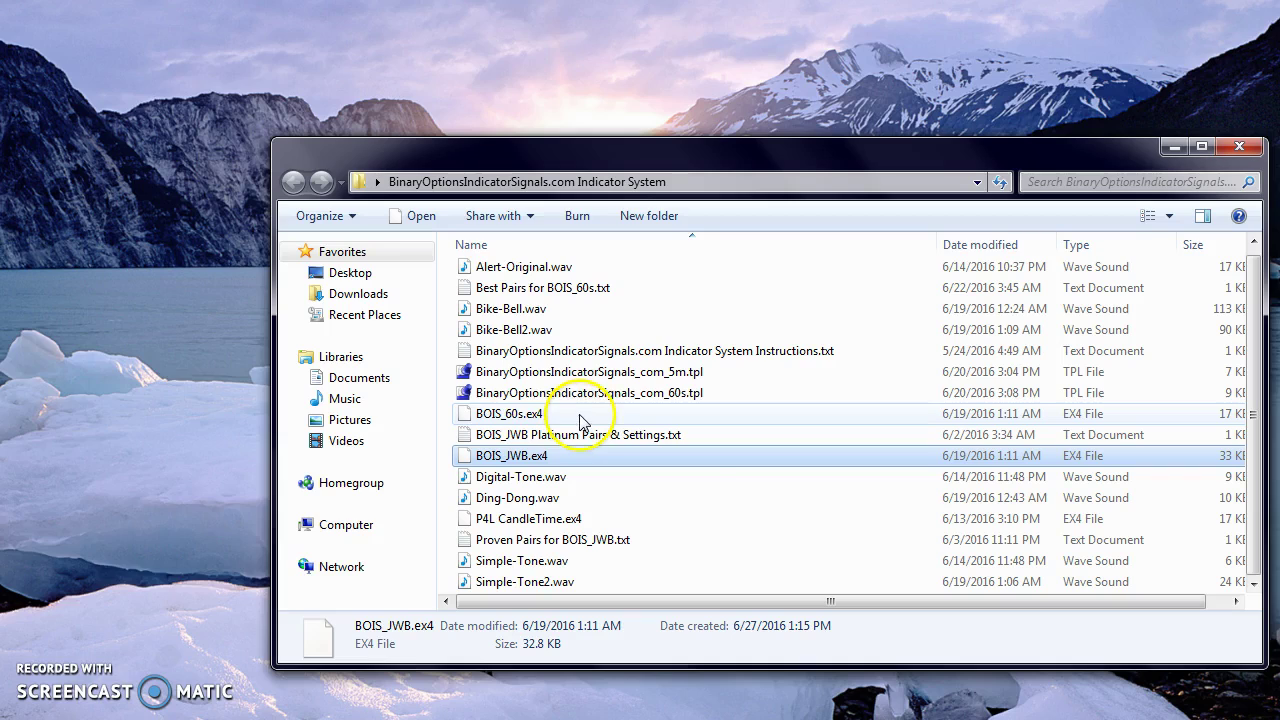
{"action": "left_click", "coordinate": [493, 413], "text": "ctrl"}
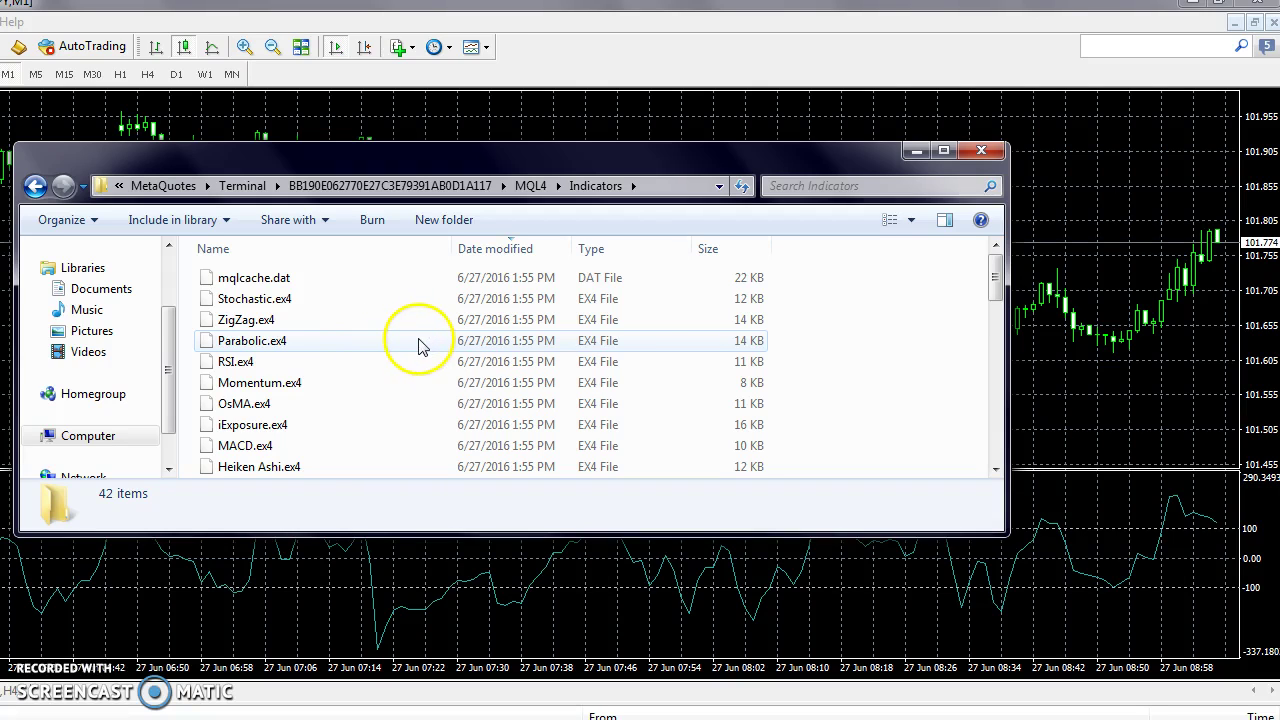
{"action": "key", "text": "ctrl+v"}
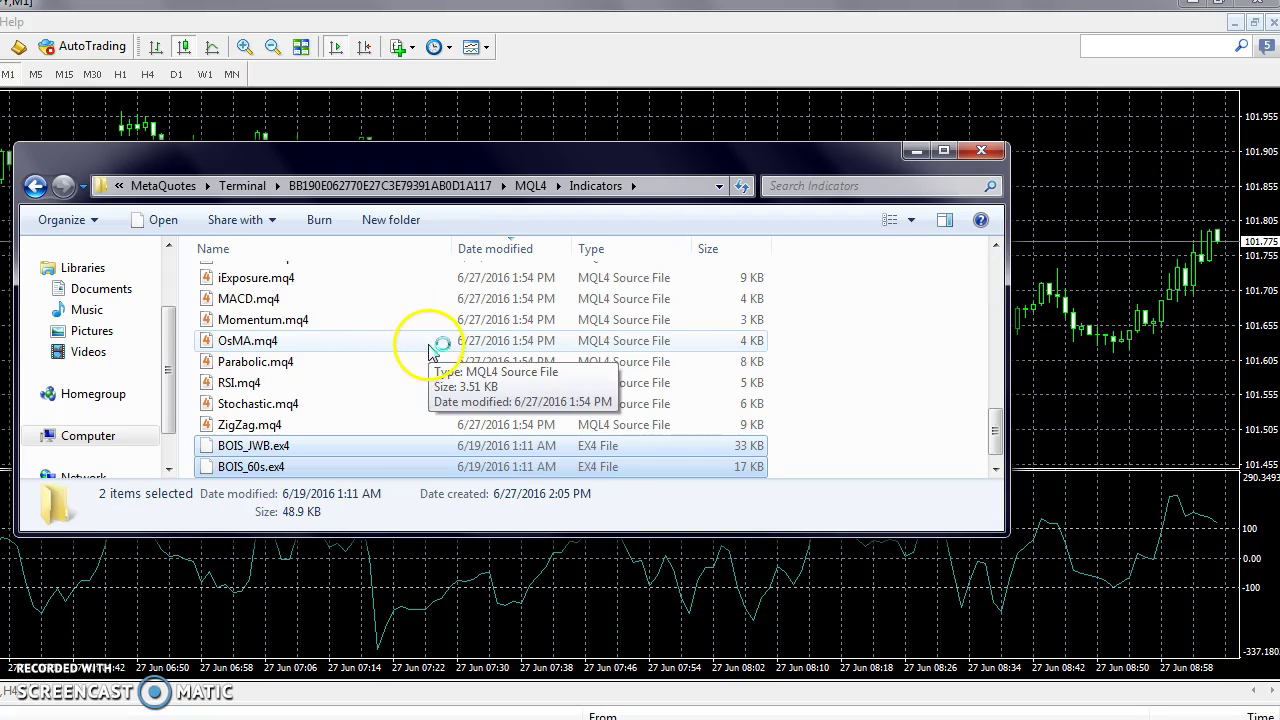
Go back to the root of the MetaTrader data folder and open its templates folder
{"action": "left_click", "coordinate": [35, 187]}
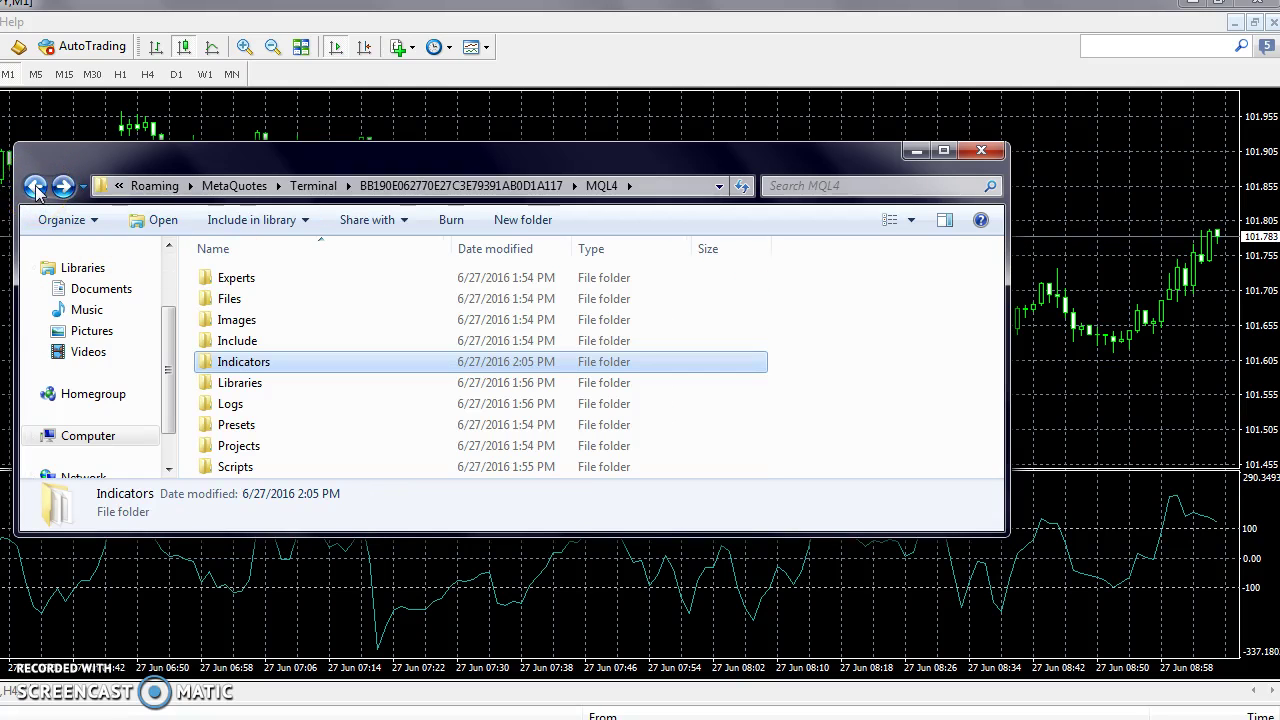
{"action": "left_click", "coordinate": [35, 187]}
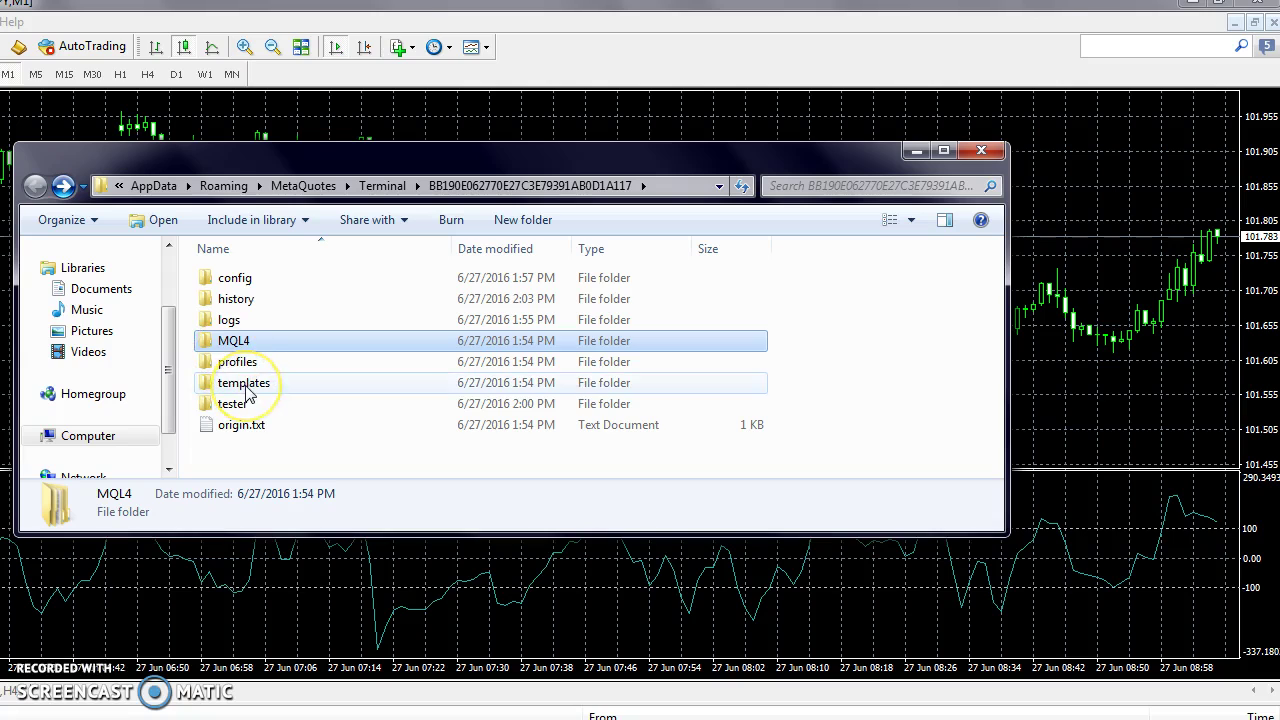
{"action": "left_click", "coordinate": [245, 388]}
{"action": "double_click", "coordinate": [244, 388]}
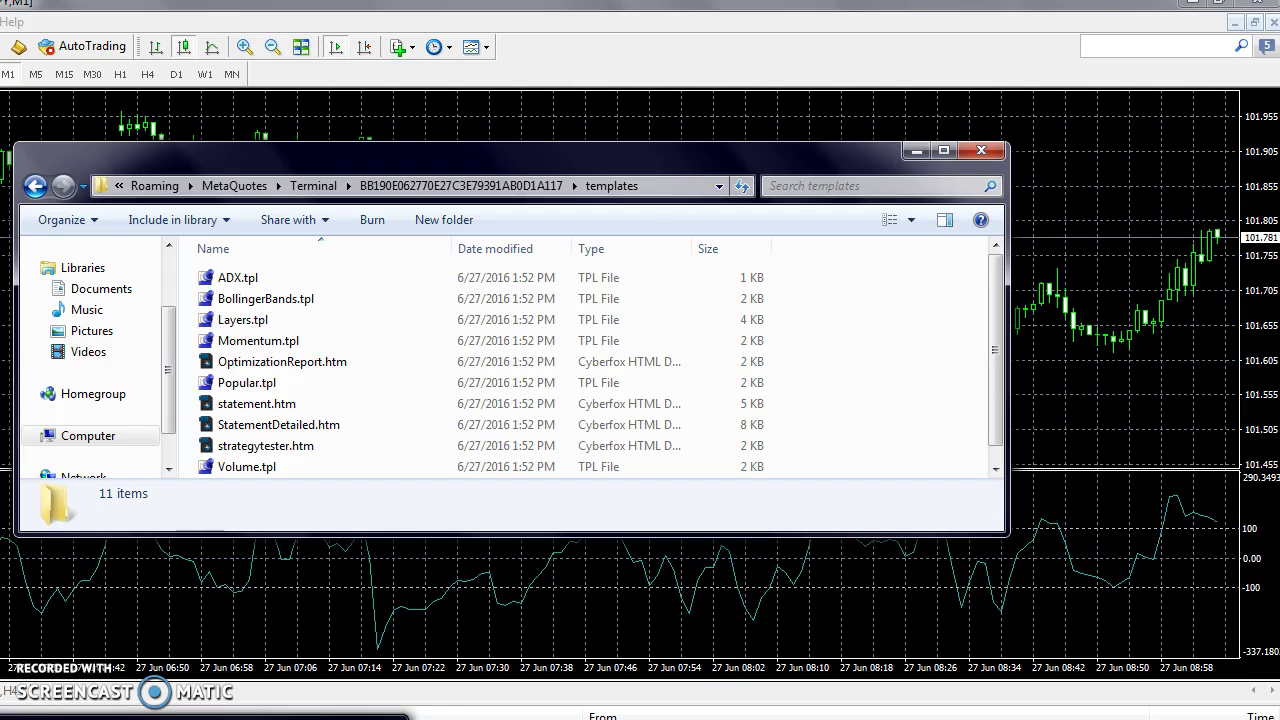
Copy BinaryOptionsIndicatorSignals_com_5m.tpl and BinaryOptionsIndicatorSignals_com_60s.tpl into the templates folder, and close that folder window
{"action": "key", "text": "alt+Tab"}
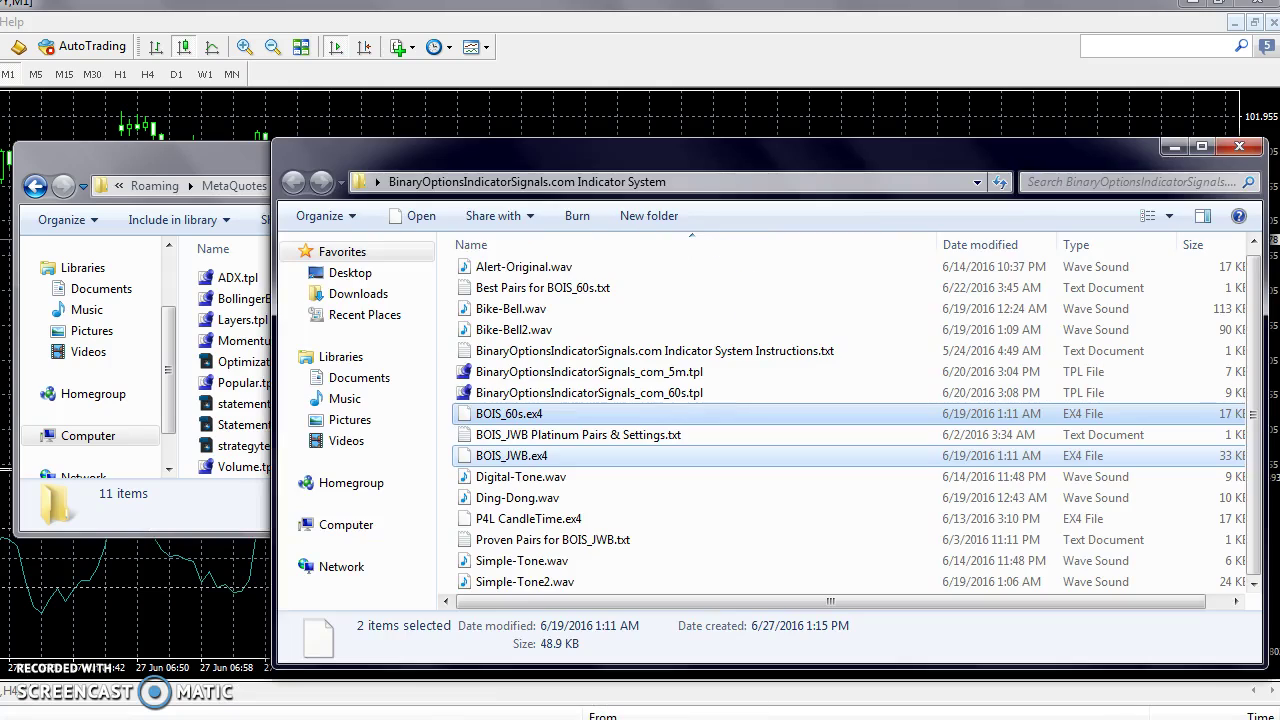
{"action": "left_click", "coordinate": [668, 371]}
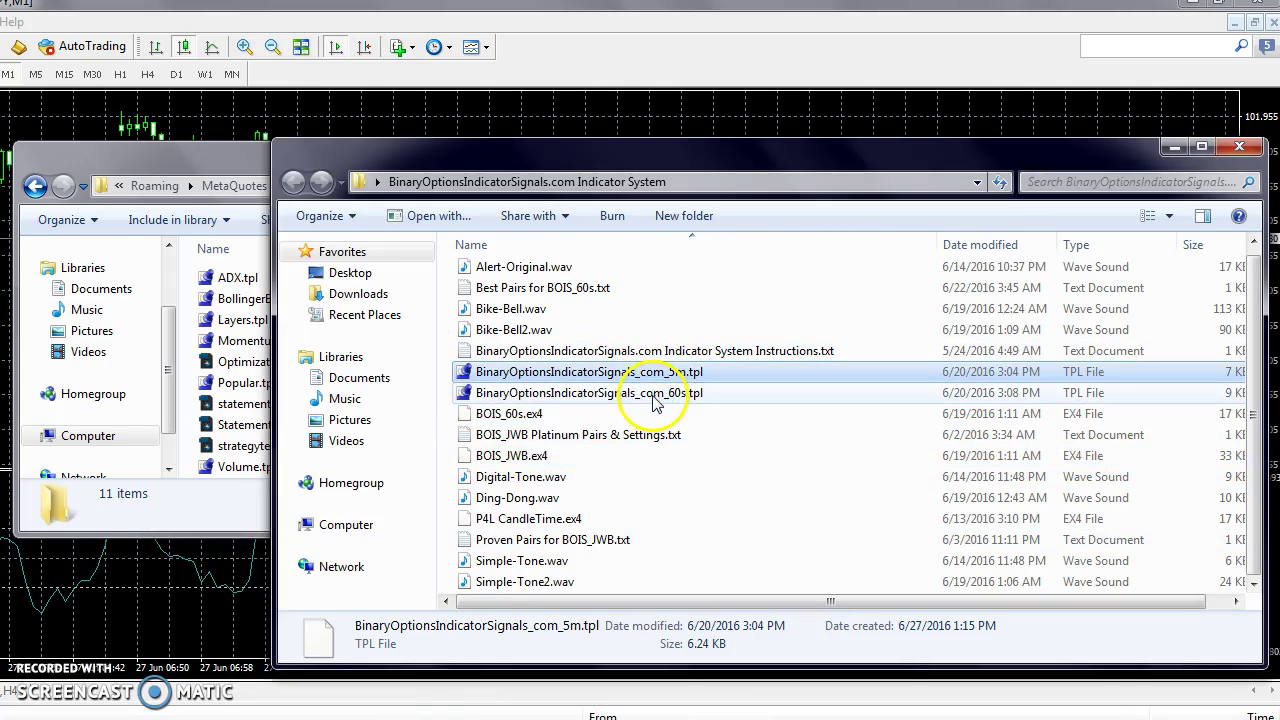
{"action": "left_click", "coordinate": [653, 394], "text": "ctrl"}
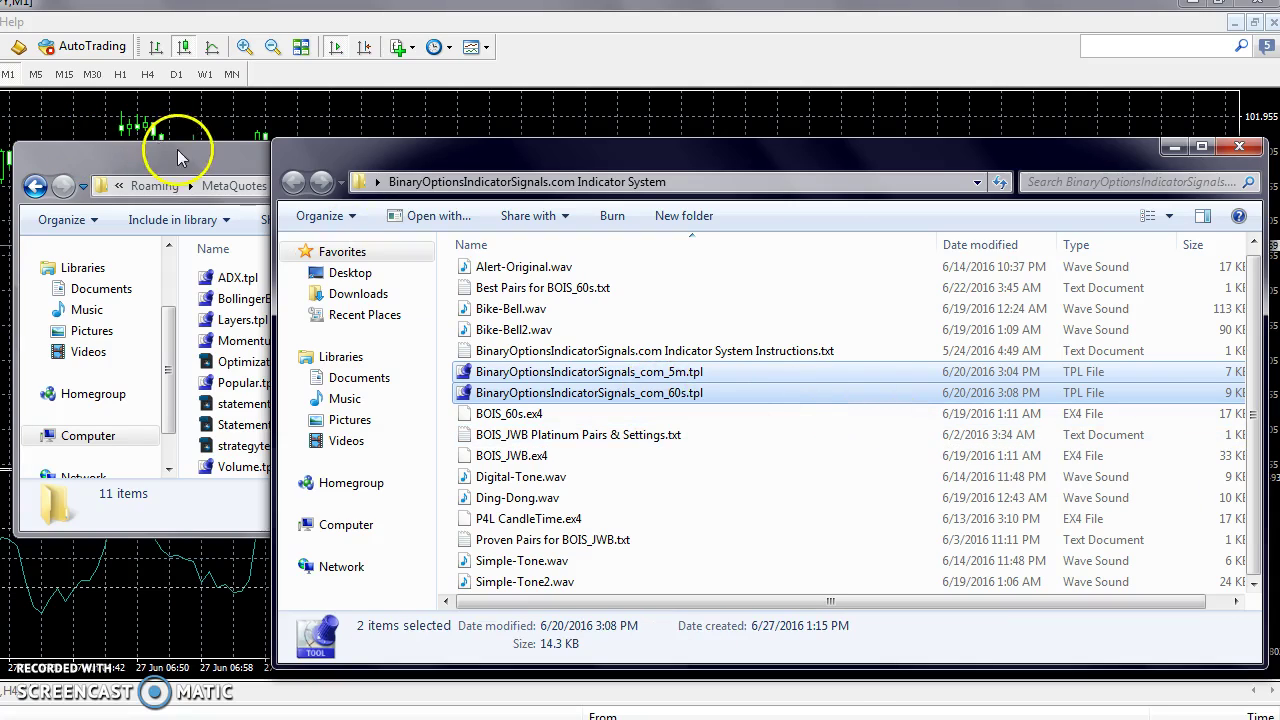
{"action": "left_click", "coordinate": [215, 165]}
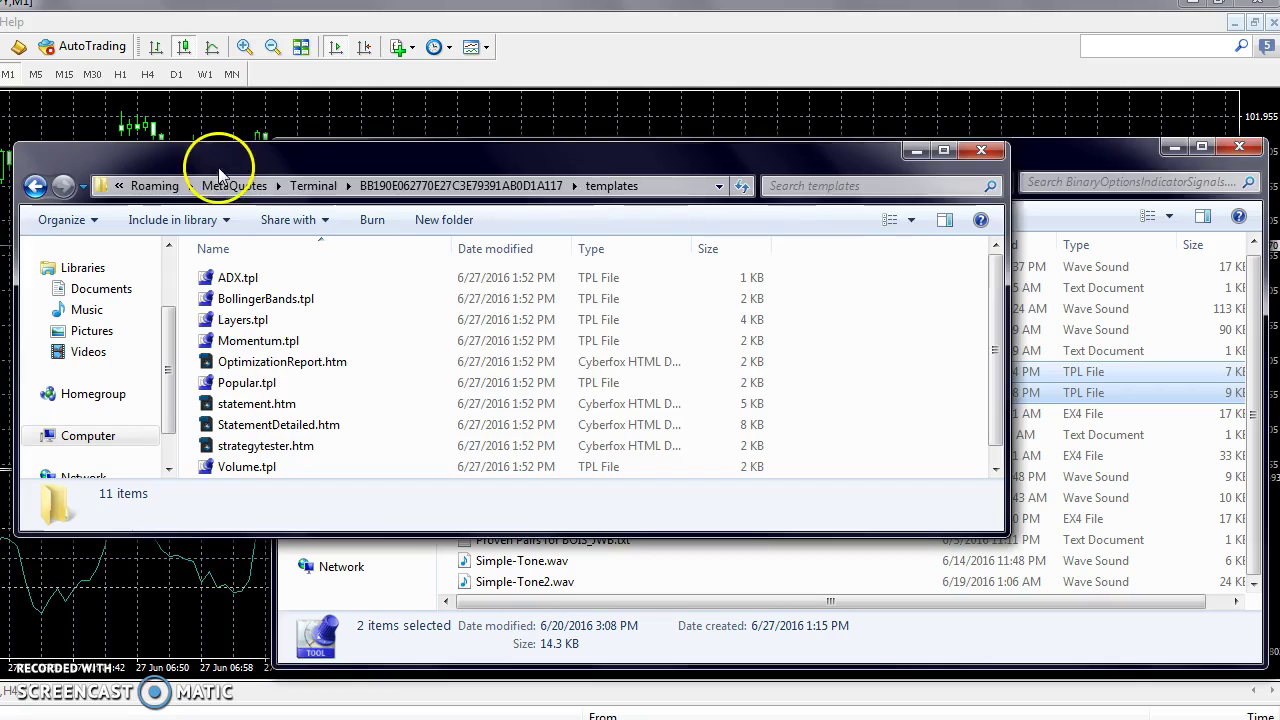
{"action": "left_click", "coordinate": [414, 362]}
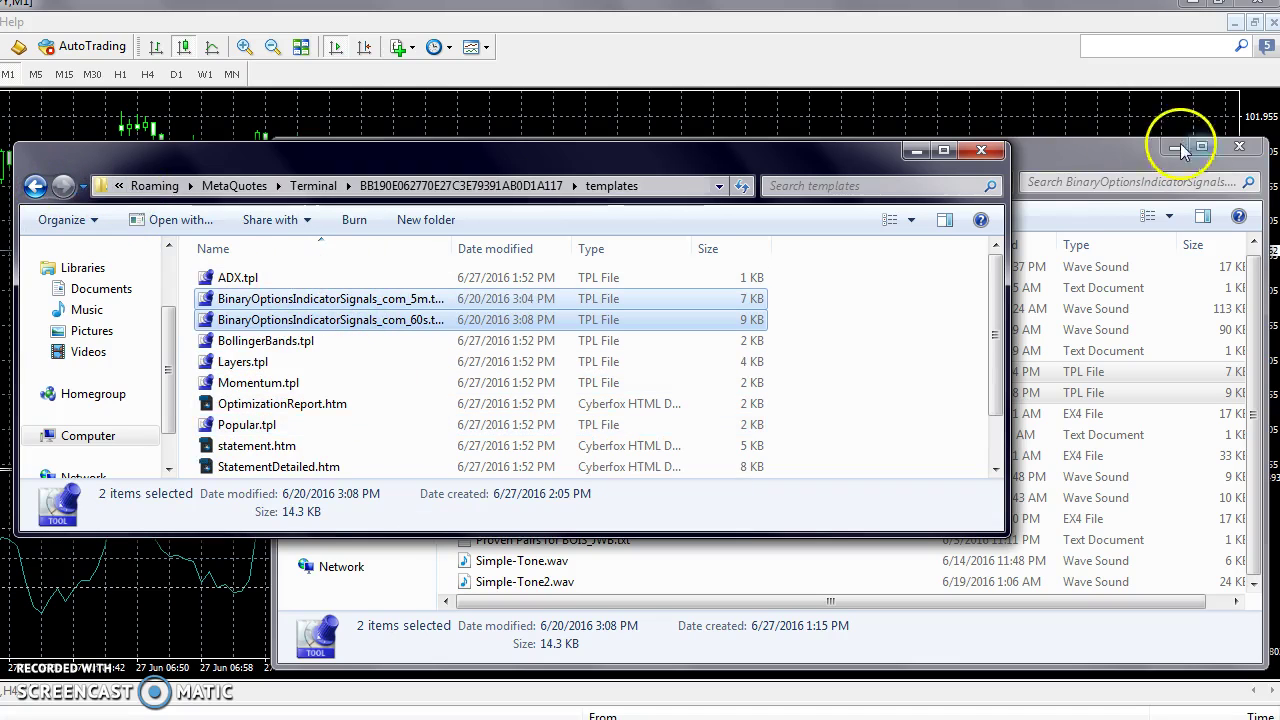
{"action": "left_click", "coordinate": [982, 151]}
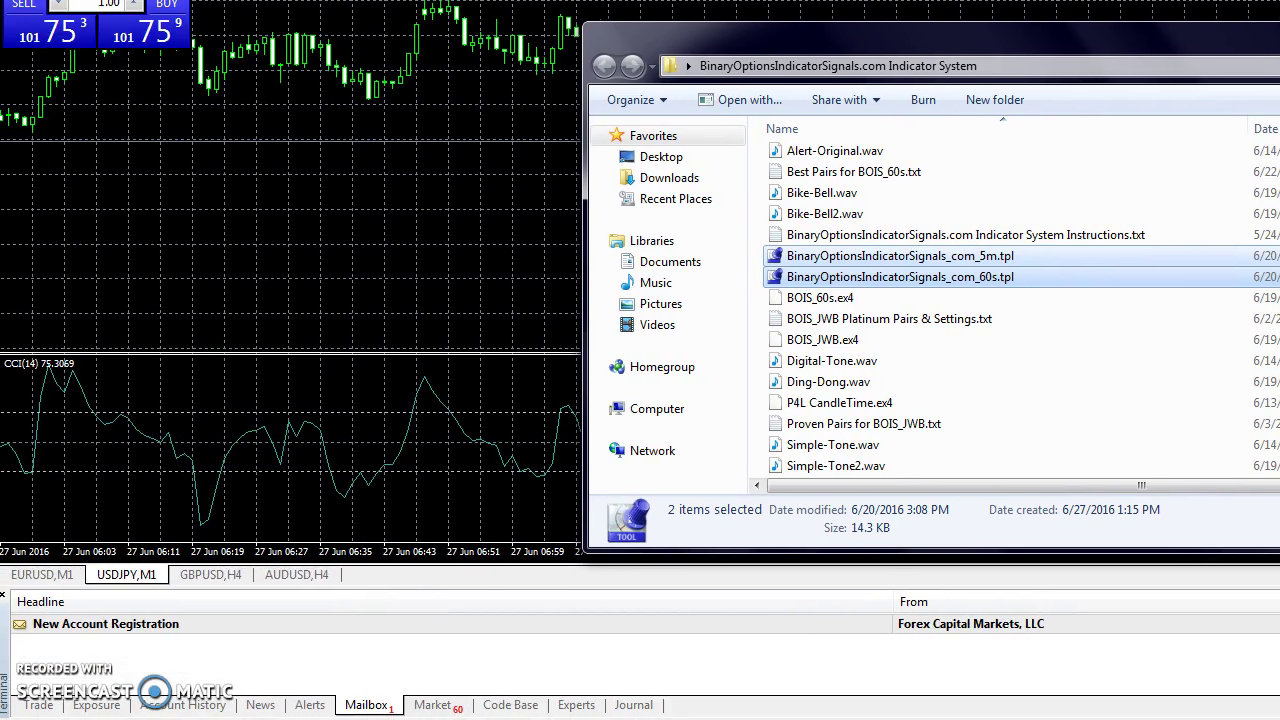
Browse from Computer to the Sounds folder in C:\Program Files (x86)\FXCM MetaTrader 4
{"action": "key", "text": "super"}
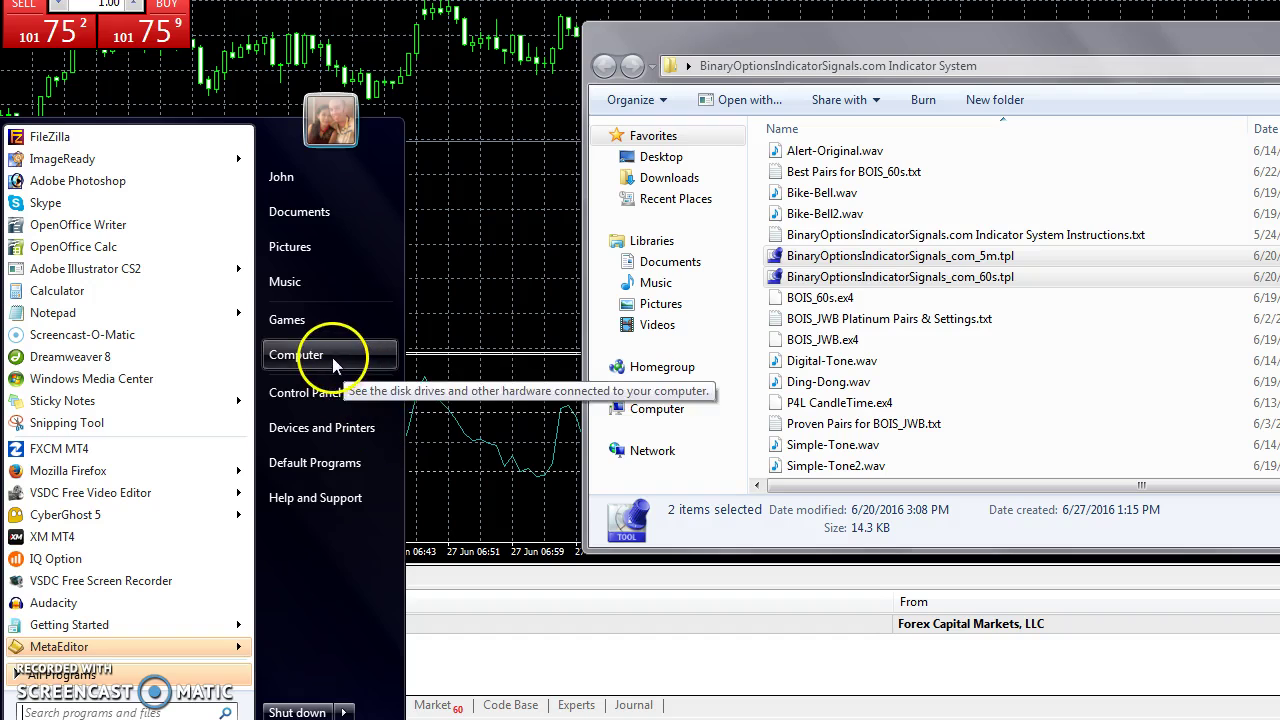
{"action": "left_click", "coordinate": [331, 357]}
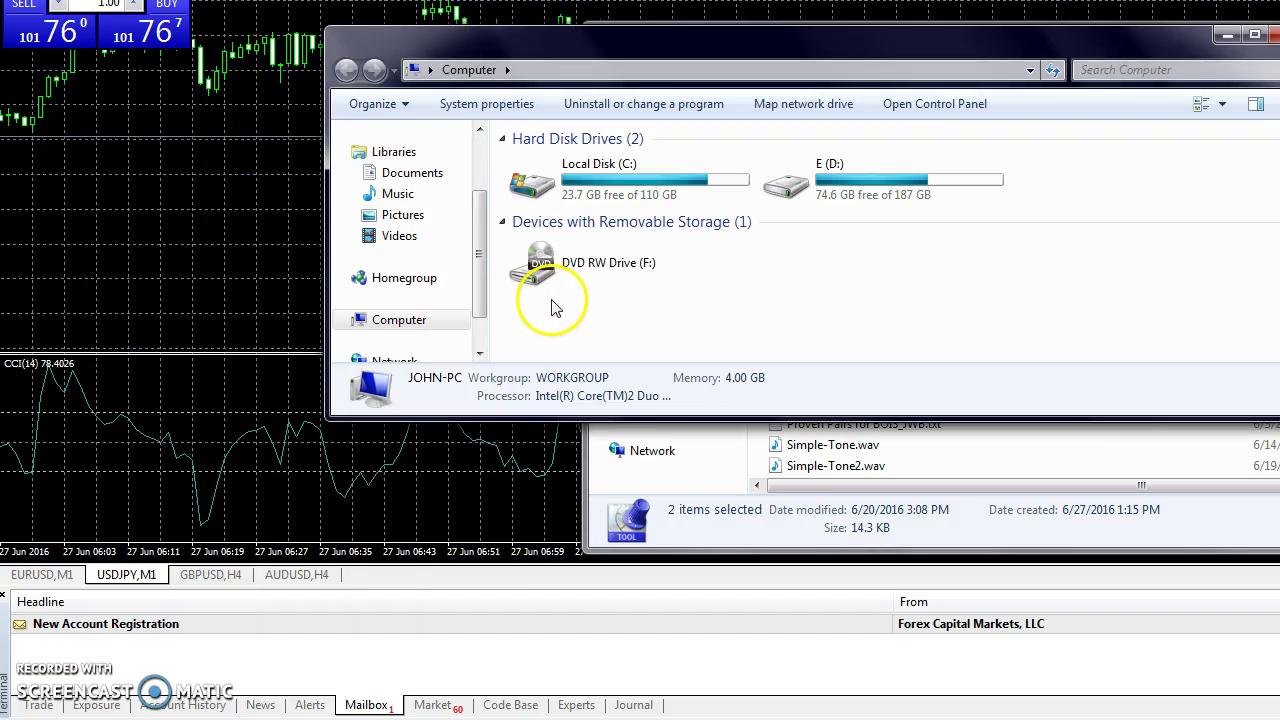
{"action": "left_click", "coordinate": [581, 173]}
{"action": "double_click", "coordinate": [581, 173]}
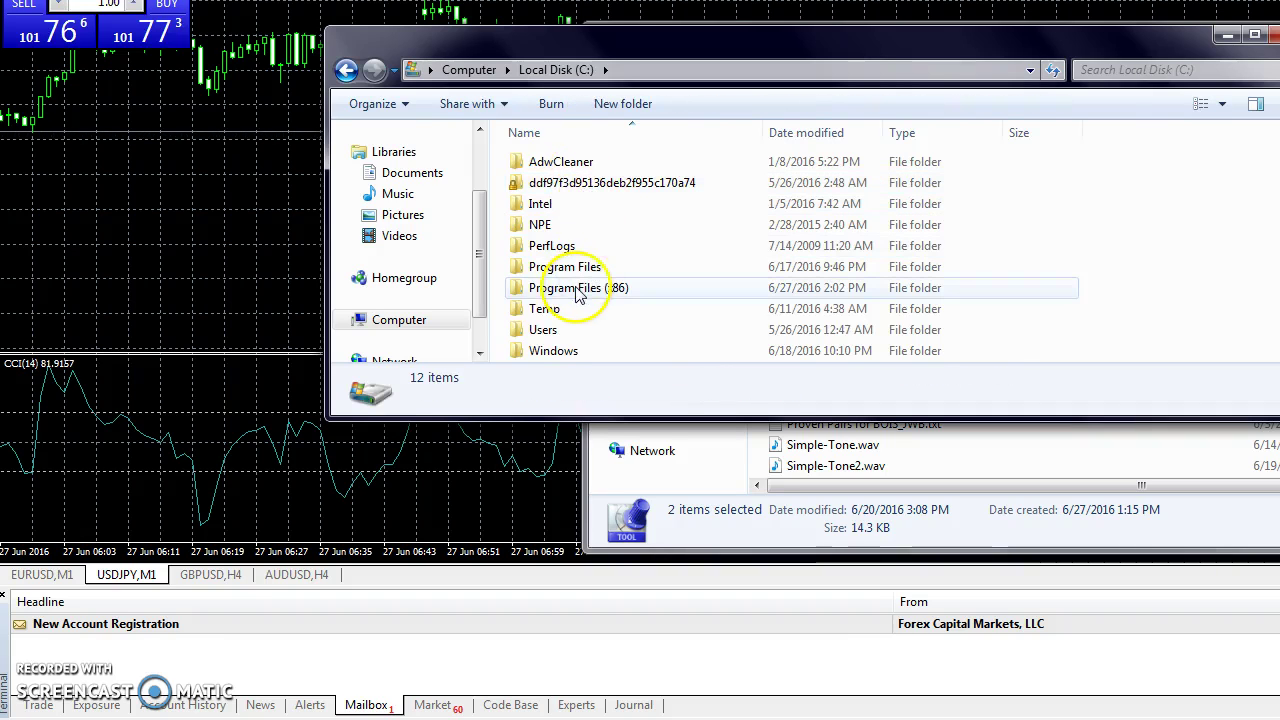
{"action": "left_click", "coordinate": [549, 288]}
{"action": "double_click", "coordinate": [565, 290]}
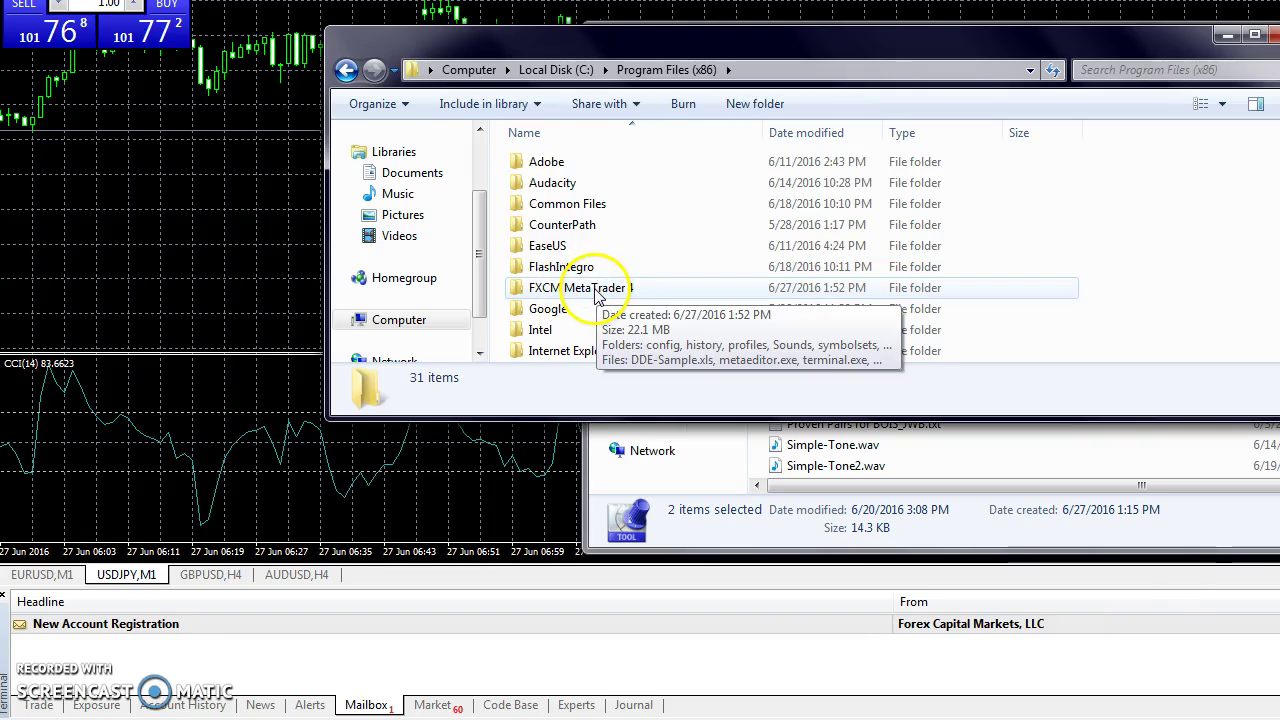
{"action": "double_click", "coordinate": [595, 289]}
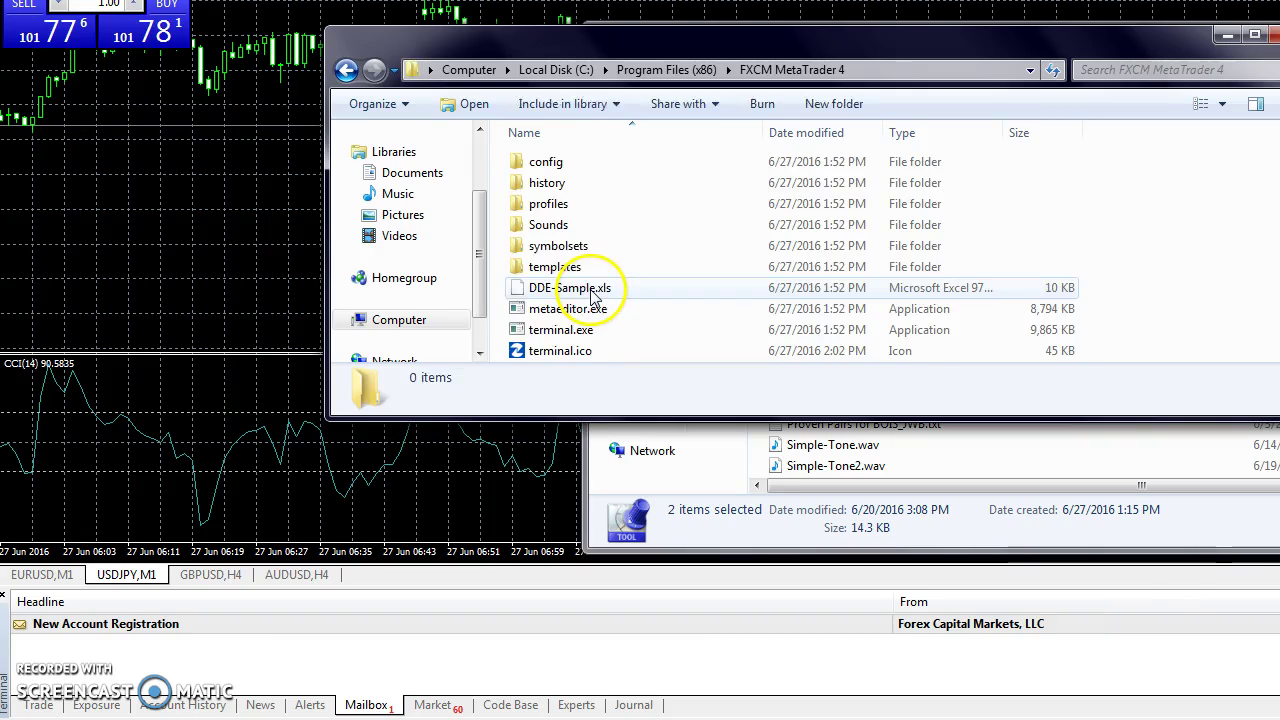
{"action": "left_click", "coordinate": [553, 227]}
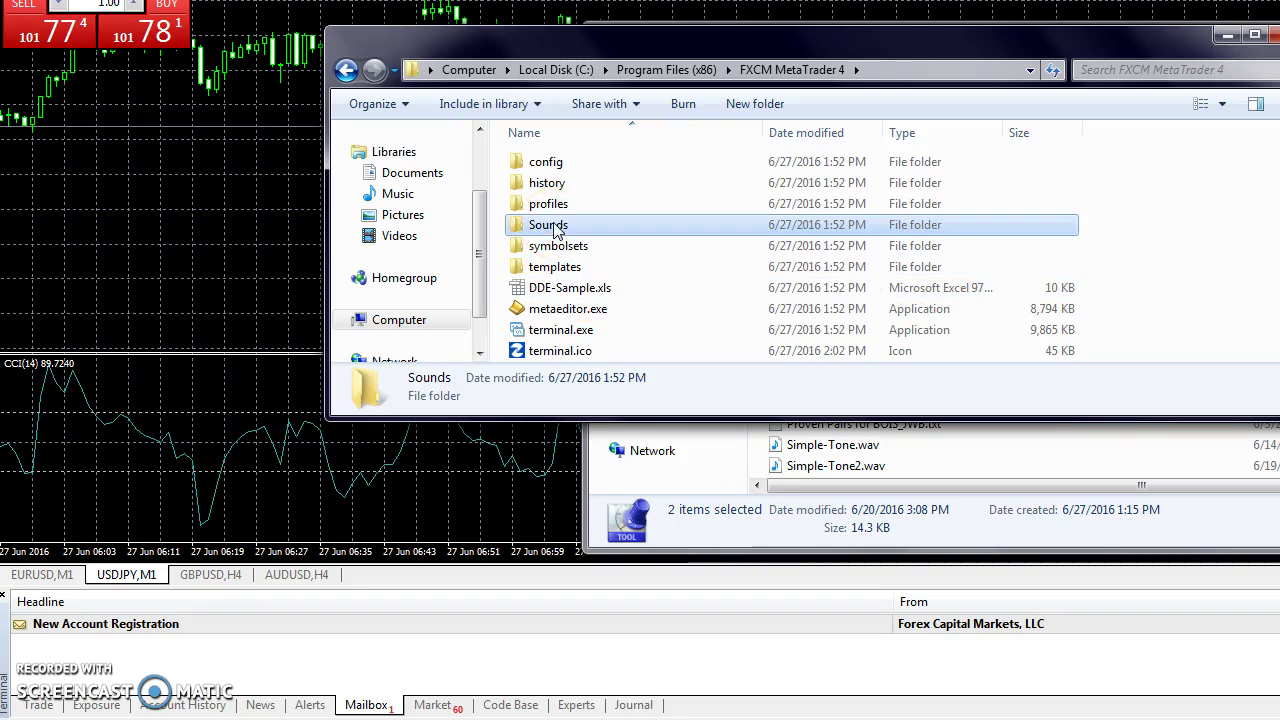
{"action": "double_click", "coordinate": [553, 227]}
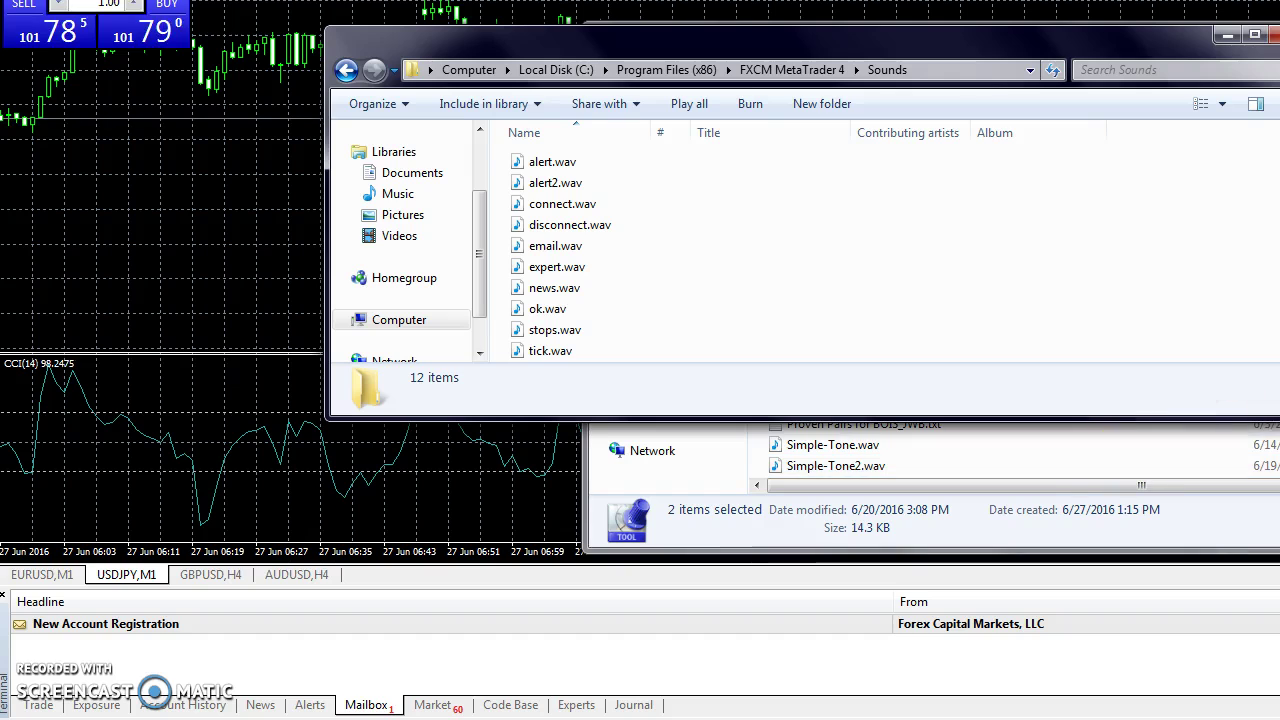
Copy the Alert-Original, Bike-Bell, Bike-Bell2, Digital-Tone, Ding-Dong, Simple-Tone and Simple-Tone2 .wav files from the indicator system folder into the MetaTrader Sounds folder
{"action": "left_click", "coordinate": [1155, 510]}
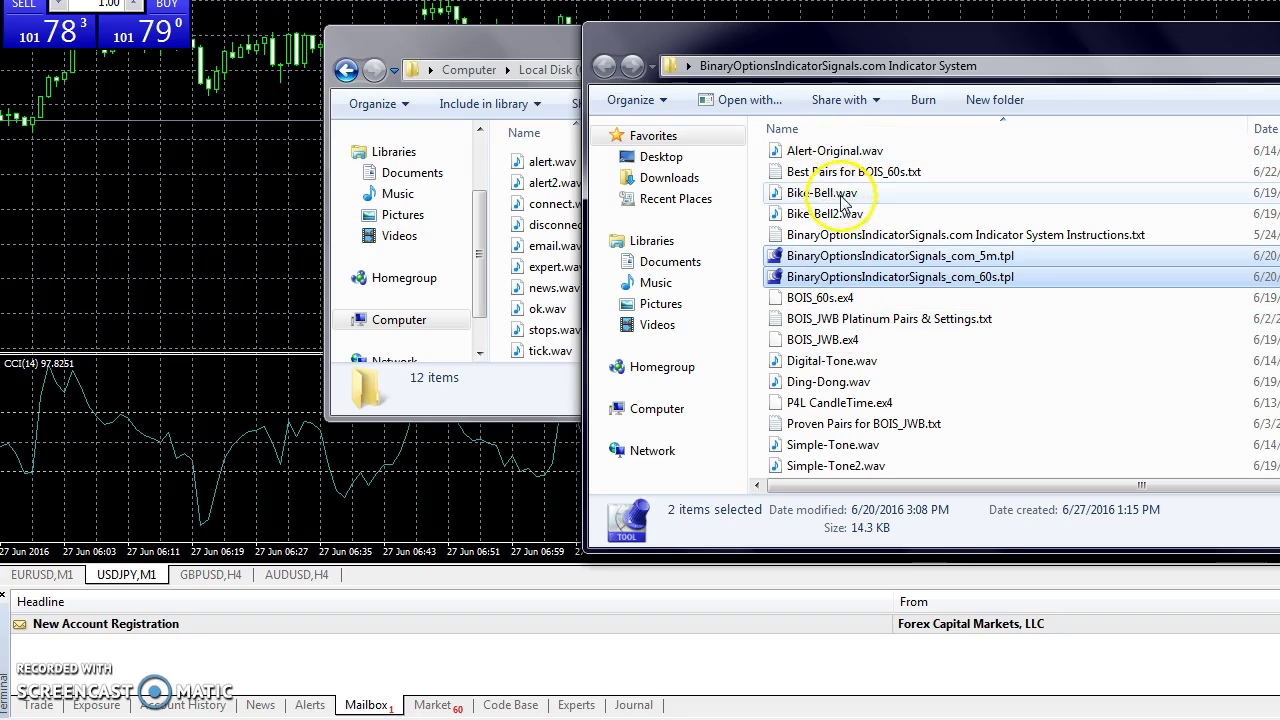
{"action": "left_click", "coordinate": [862, 360]}
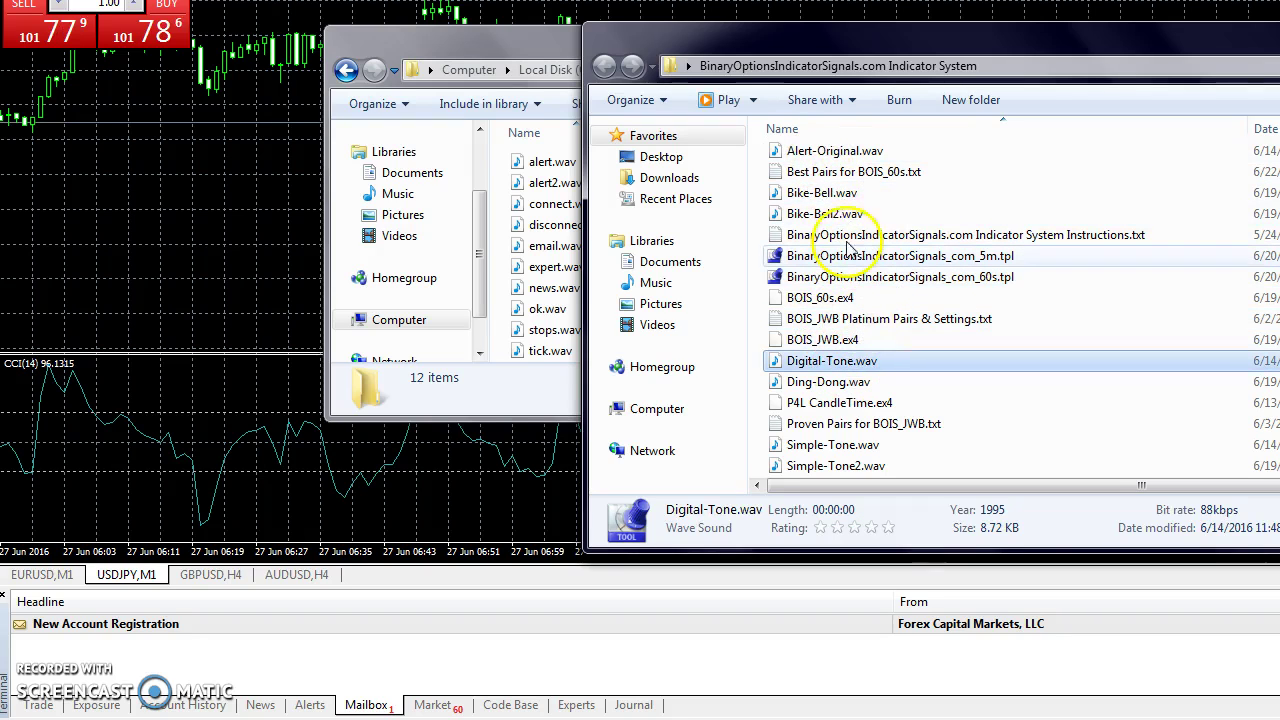
{"action": "left_click", "coordinate": [838, 193]}
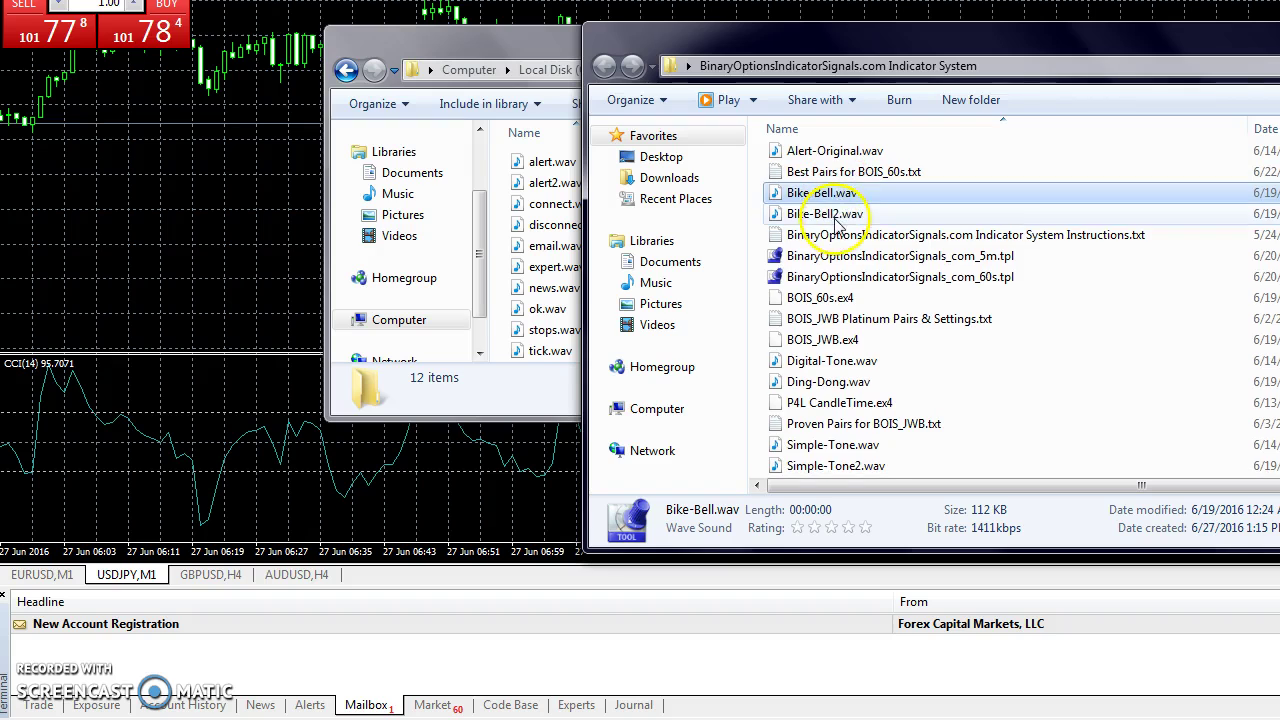
{"action": "left_click", "coordinate": [822, 214], "text": "ctrl"}
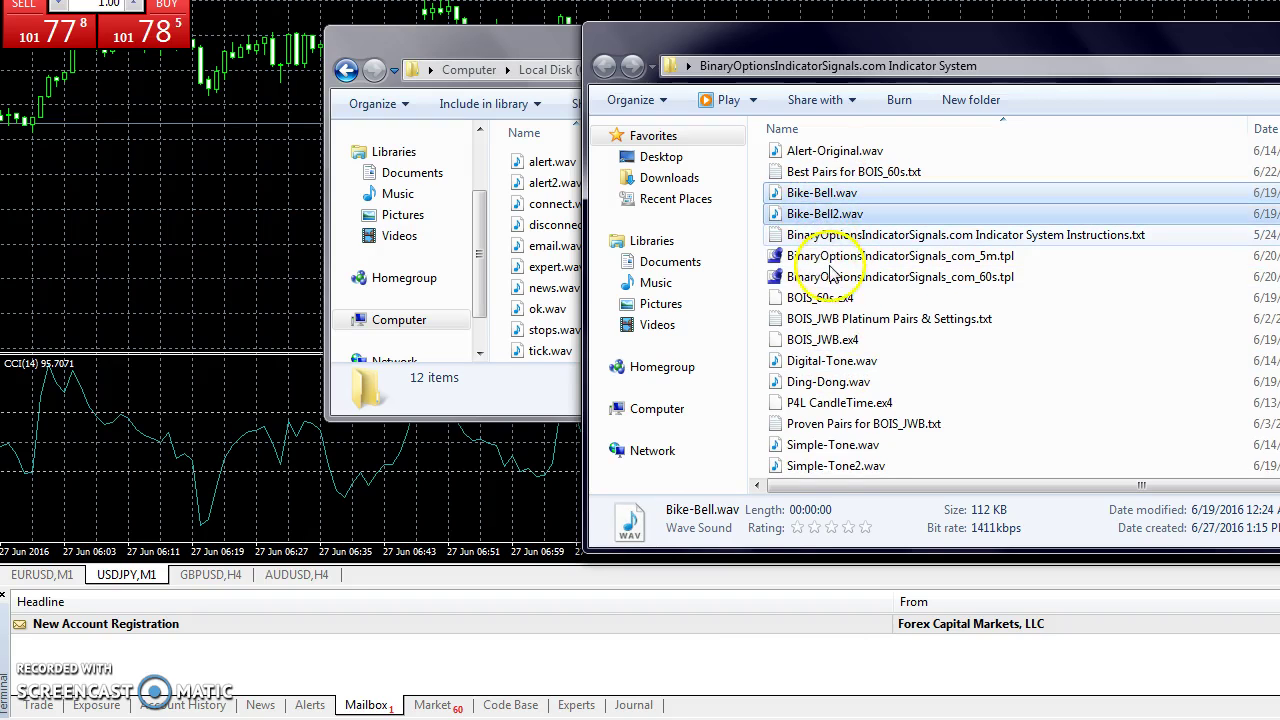
{"action": "left_click", "coordinate": [826, 362], "text": "ctrl"}
{"action": "left_click", "coordinate": [828, 382], "text": "ctrl"}
{"action": "left_click", "coordinate": [845, 445], "text": "ctrl"}
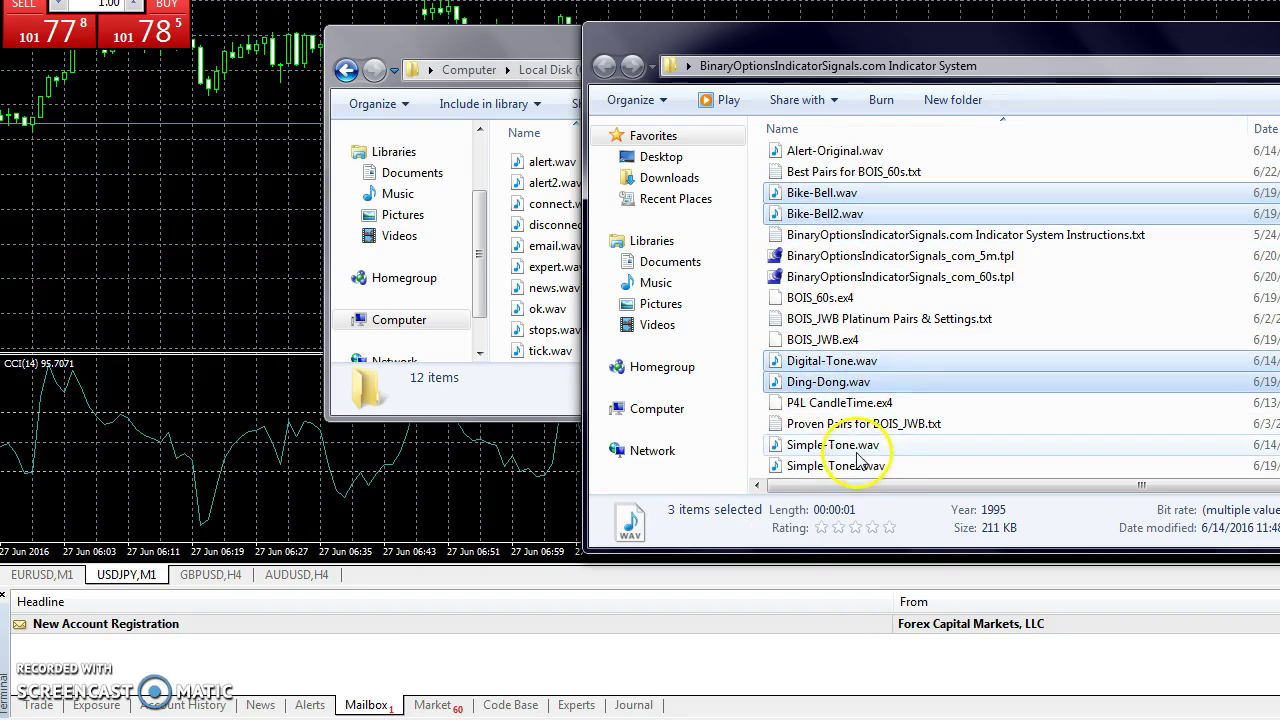
{"action": "left_click", "coordinate": [853, 466], "text": "ctrl"}
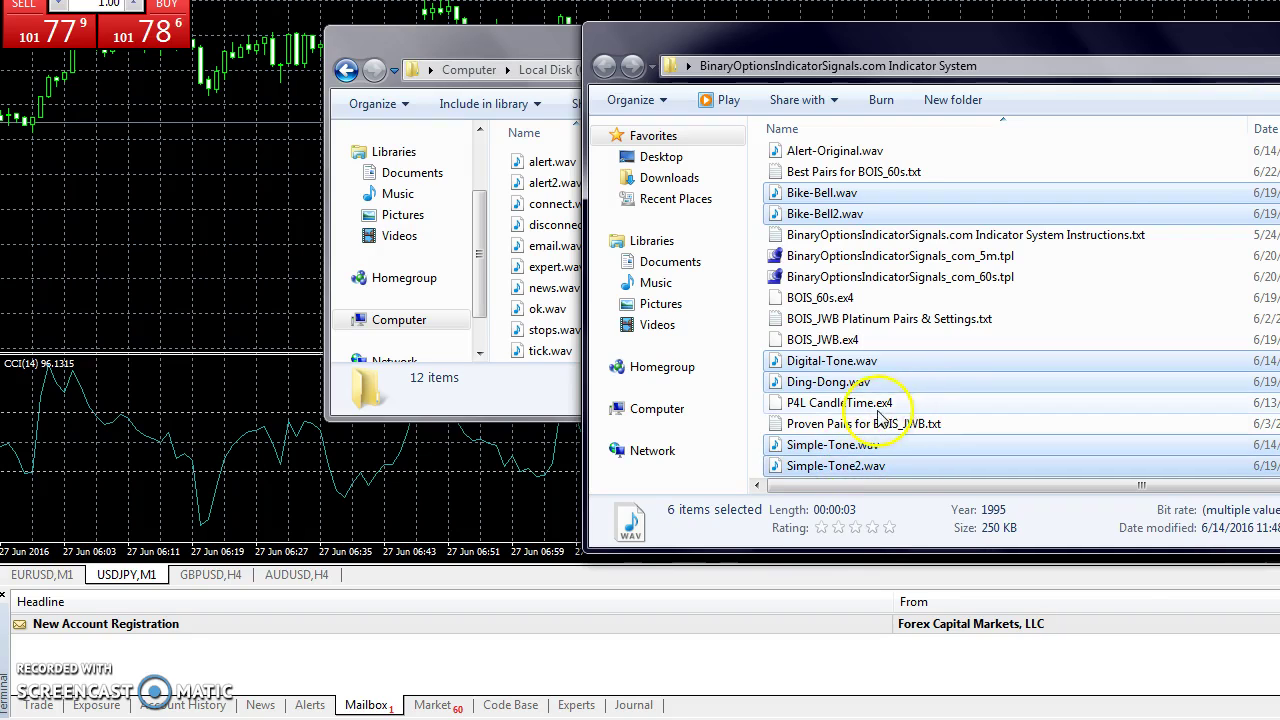
{"action": "scroll", "coordinate": [868, 380], "scroll_direction": "up", "scroll_amount": 1}
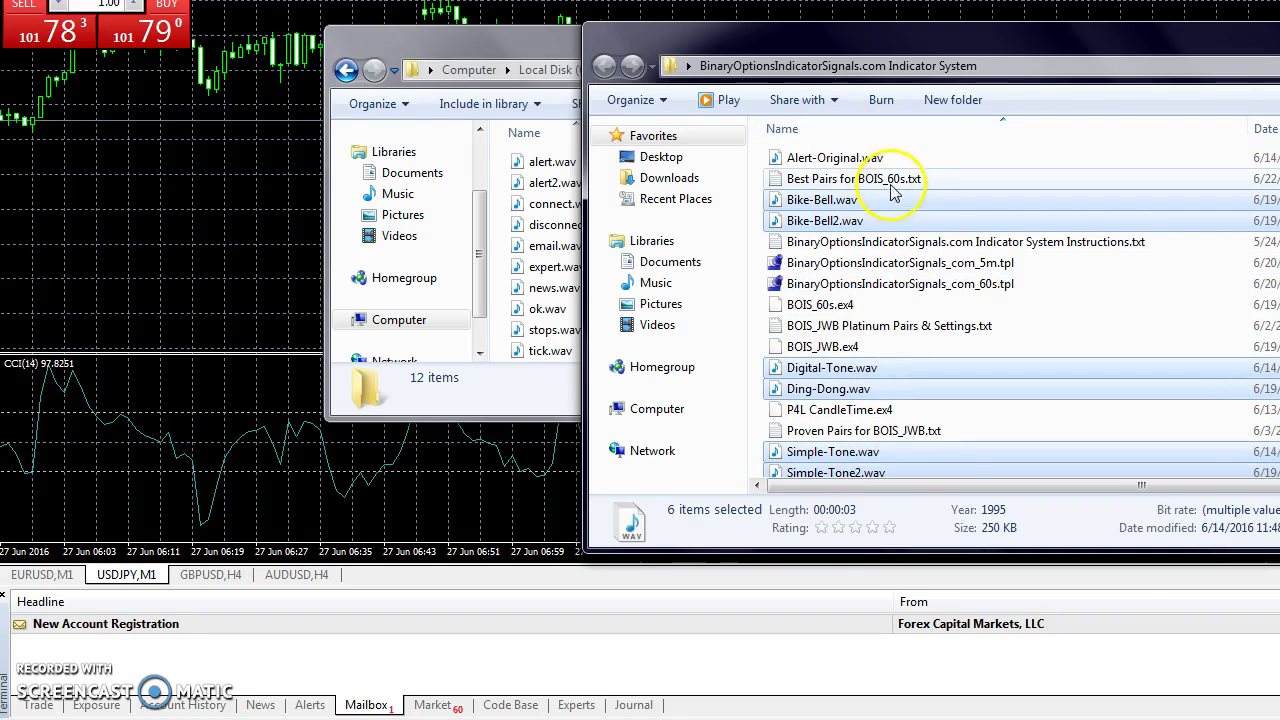
{"action": "left_click", "coordinate": [850, 163], "text": "ctrl"}
{"action": "left_click_drag", "start_coordinate": [848, 38], "coordinate": [966, 50]}
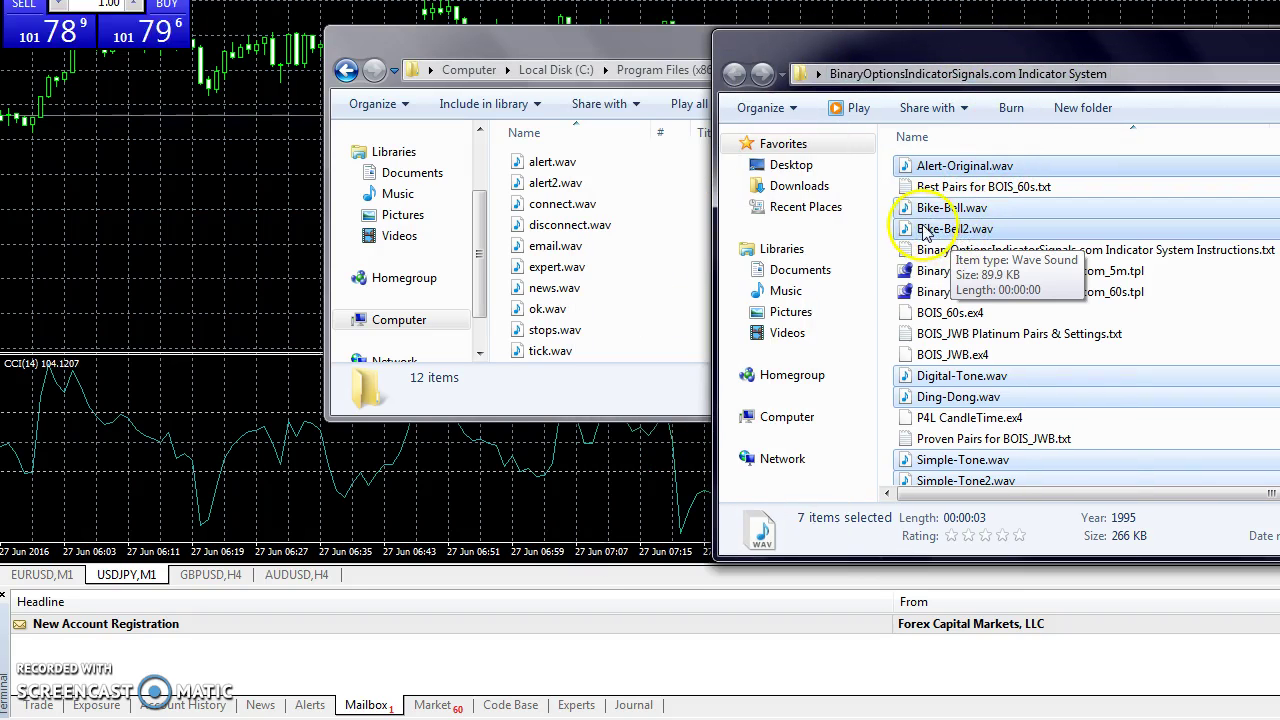
{"action": "left_click_drag", "start_coordinate": [922, 233], "coordinate": [637, 261]}
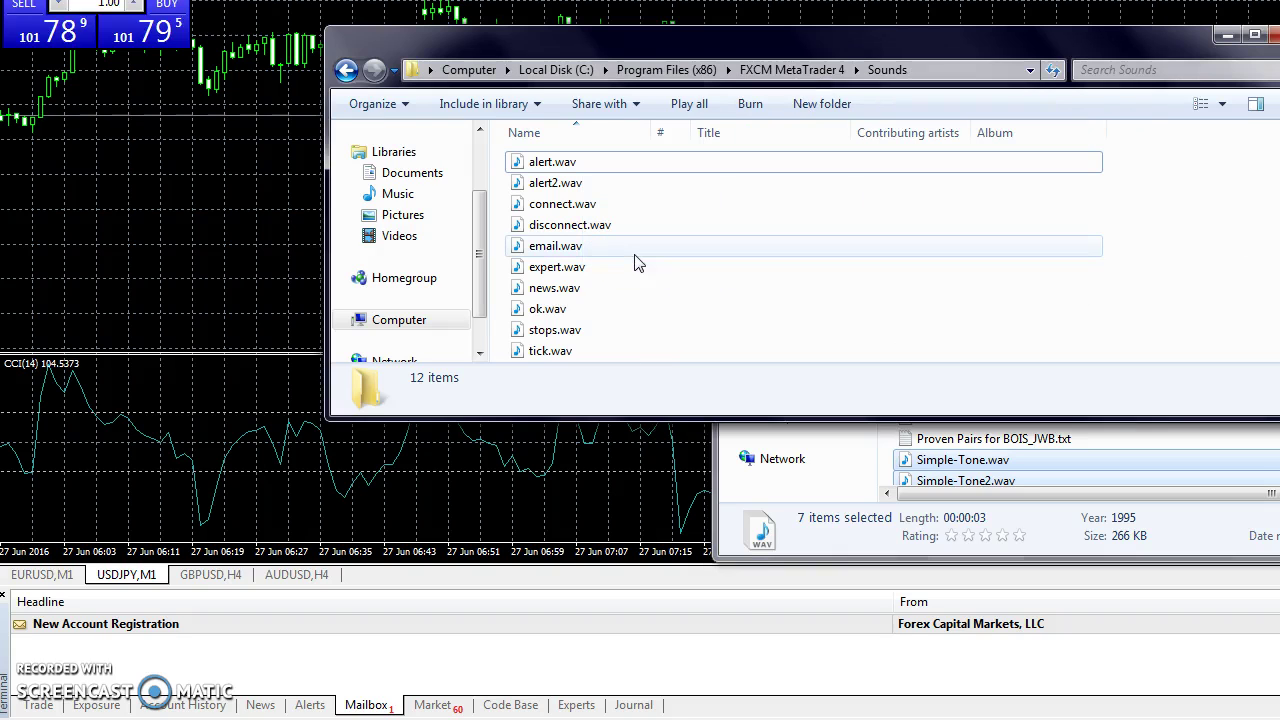
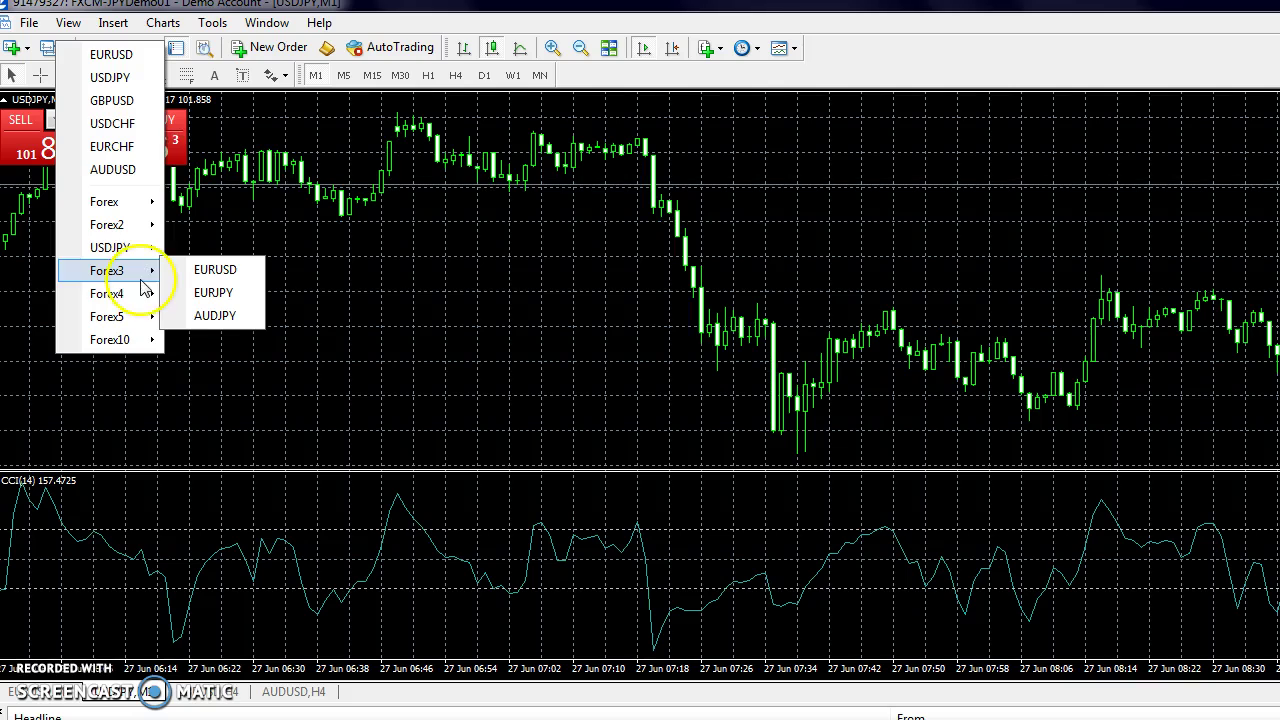
Open a new NZDJPY chart from the Forex4 symbol group and set its timeframe to M1
{"action": "left_click", "coordinate": [147, 294]}
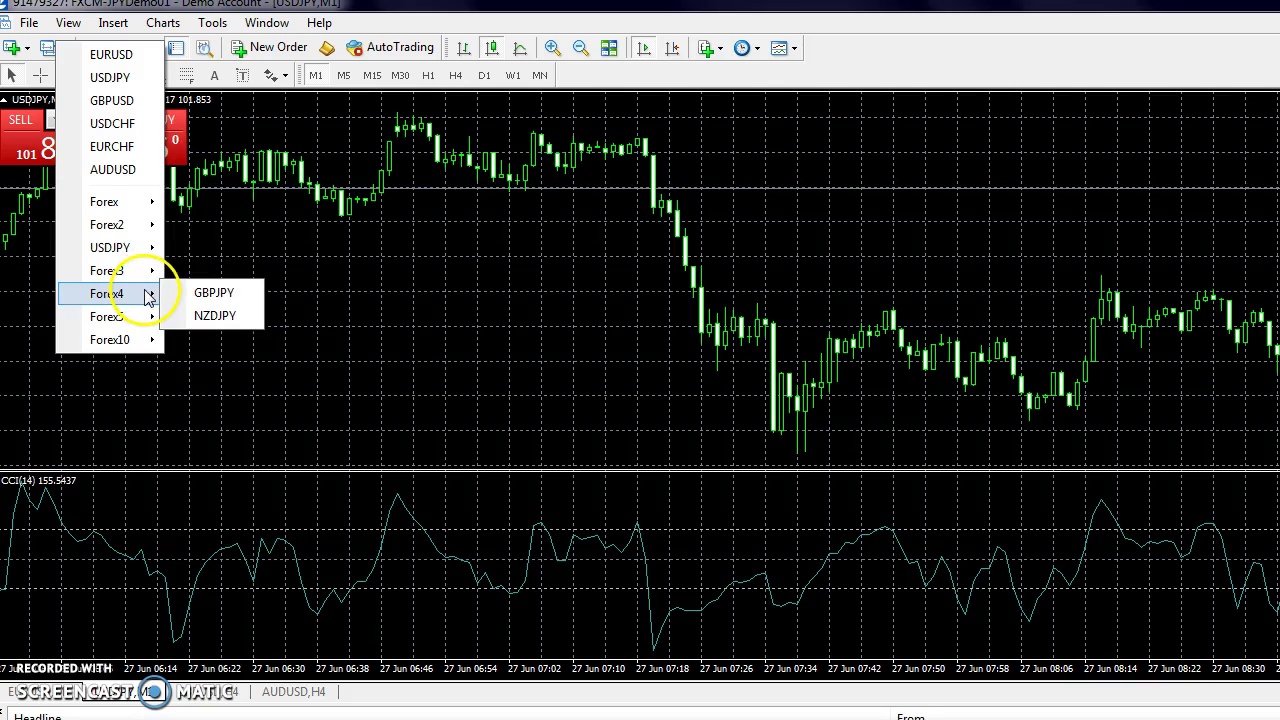
{"action": "left_click", "coordinate": [212, 315]}
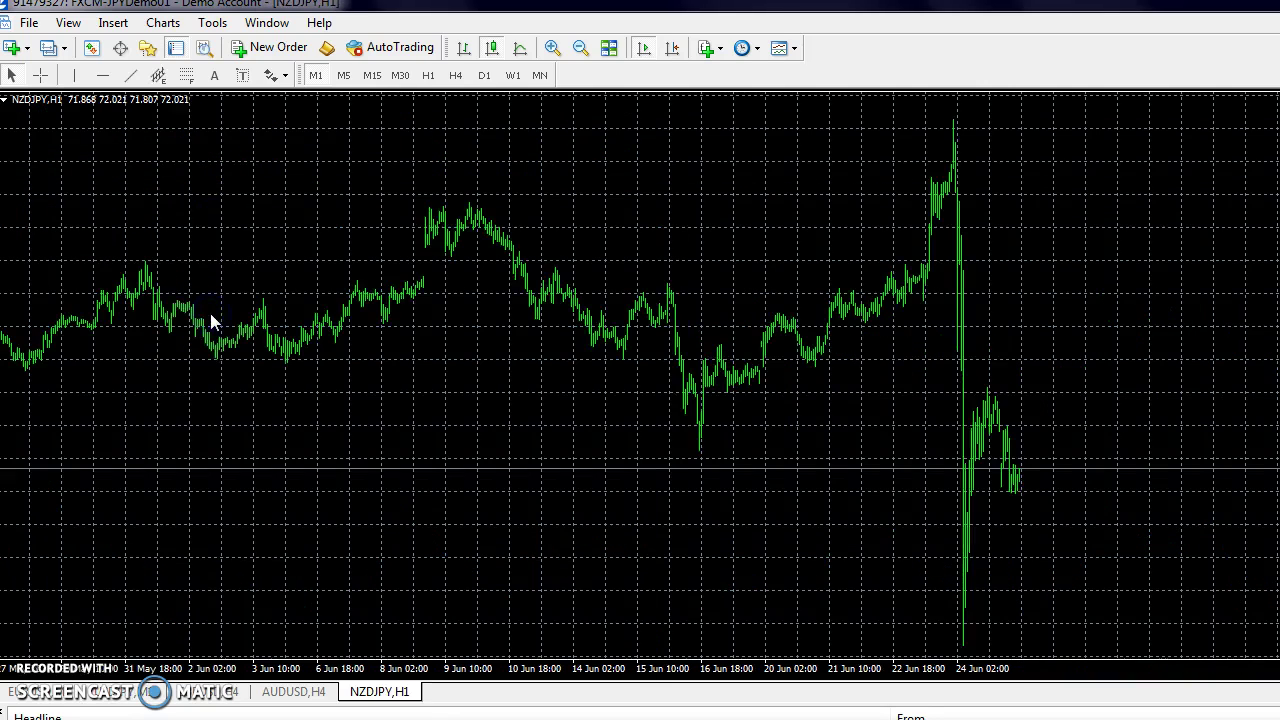
{"action": "left_click", "coordinate": [316, 77]}
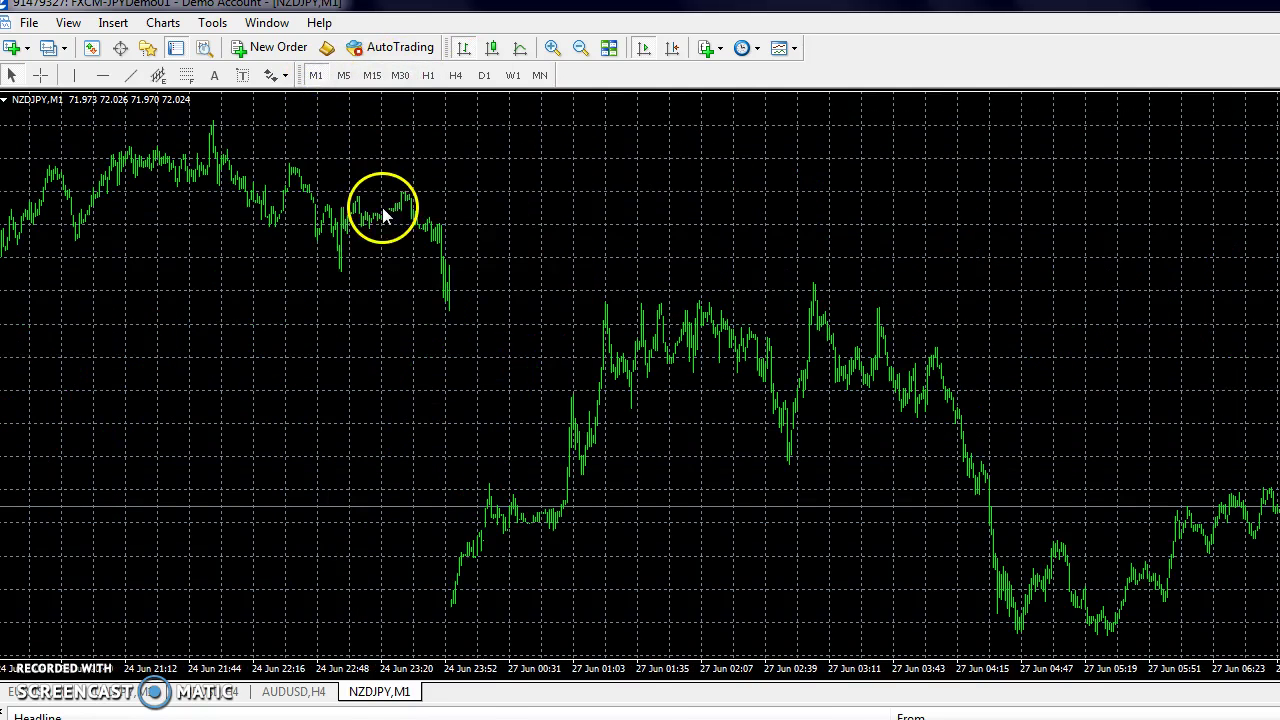
Apply the BinaryOptionsIndicatorSignals_com_5m template to the NZDJPY chart
{"action": "right_click", "coordinate": [383, 208]}
{"action": "left_click", "coordinate": [486, 352]}
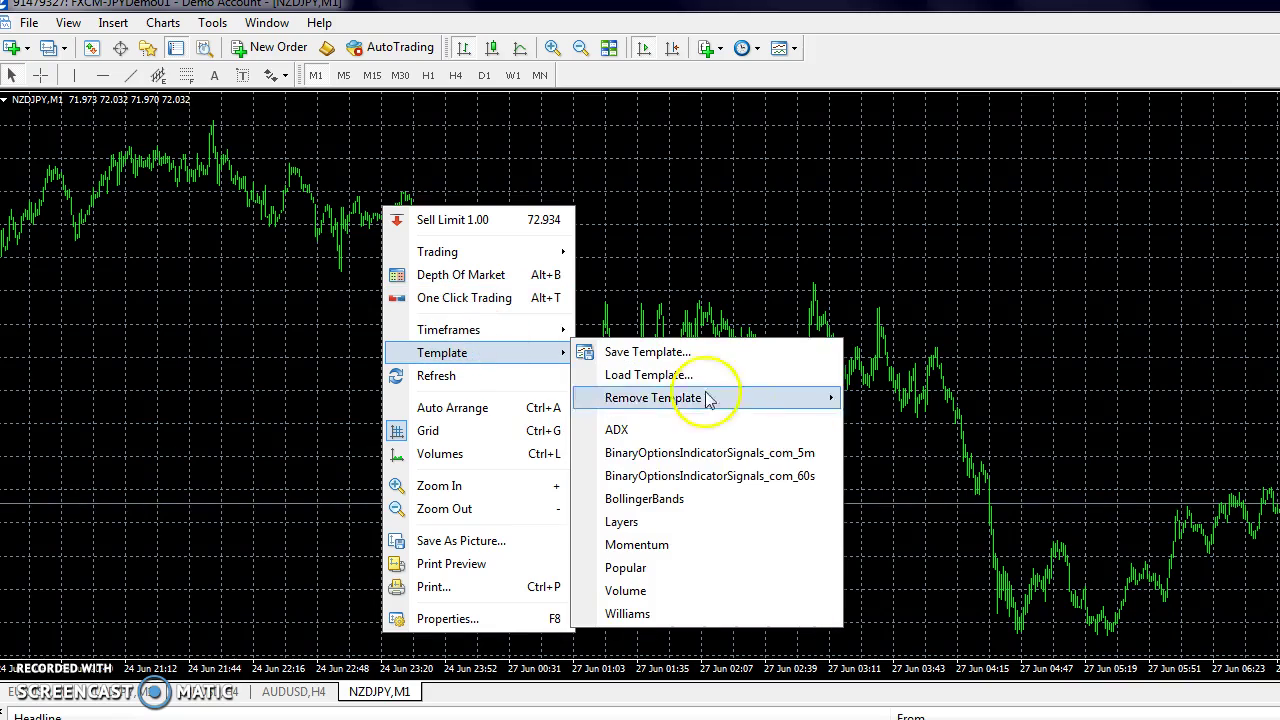
{"action": "left_click", "coordinate": [787, 454]}
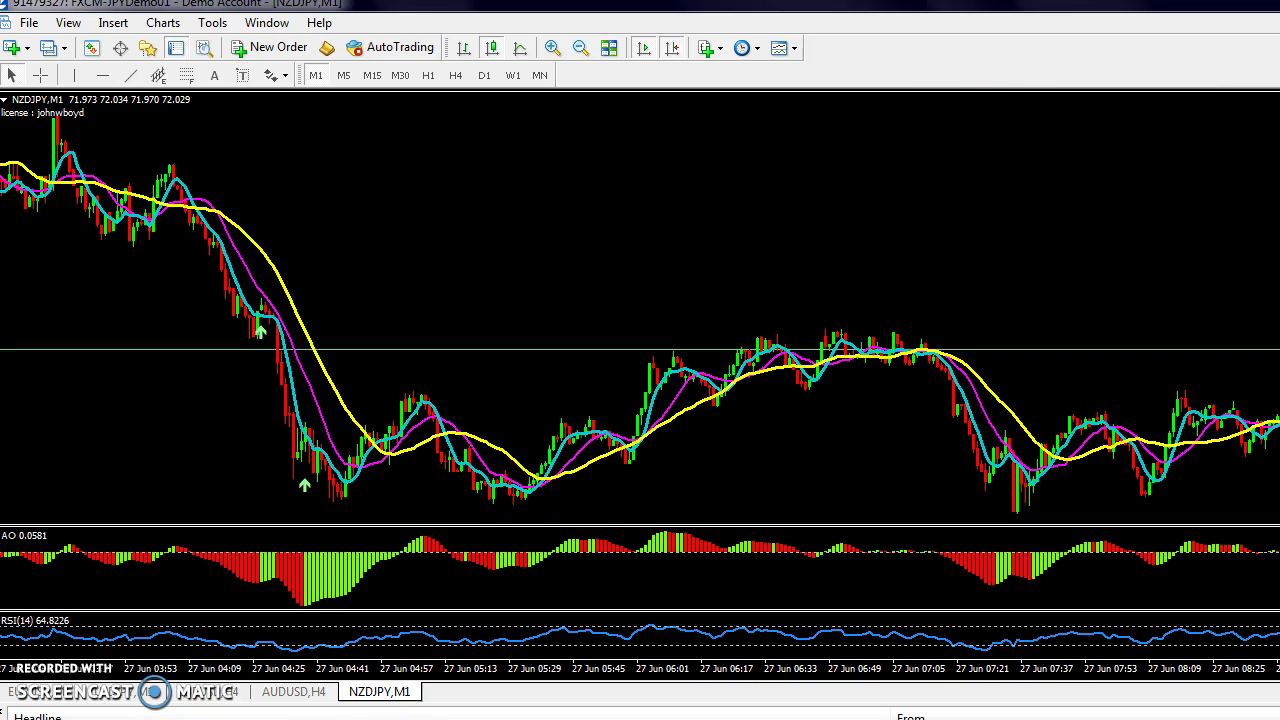
Apply the BinaryOptionsIndicatorSignals_com_60s template to the NZDJPY chart
{"action": "right_click", "coordinate": [336, 229]}
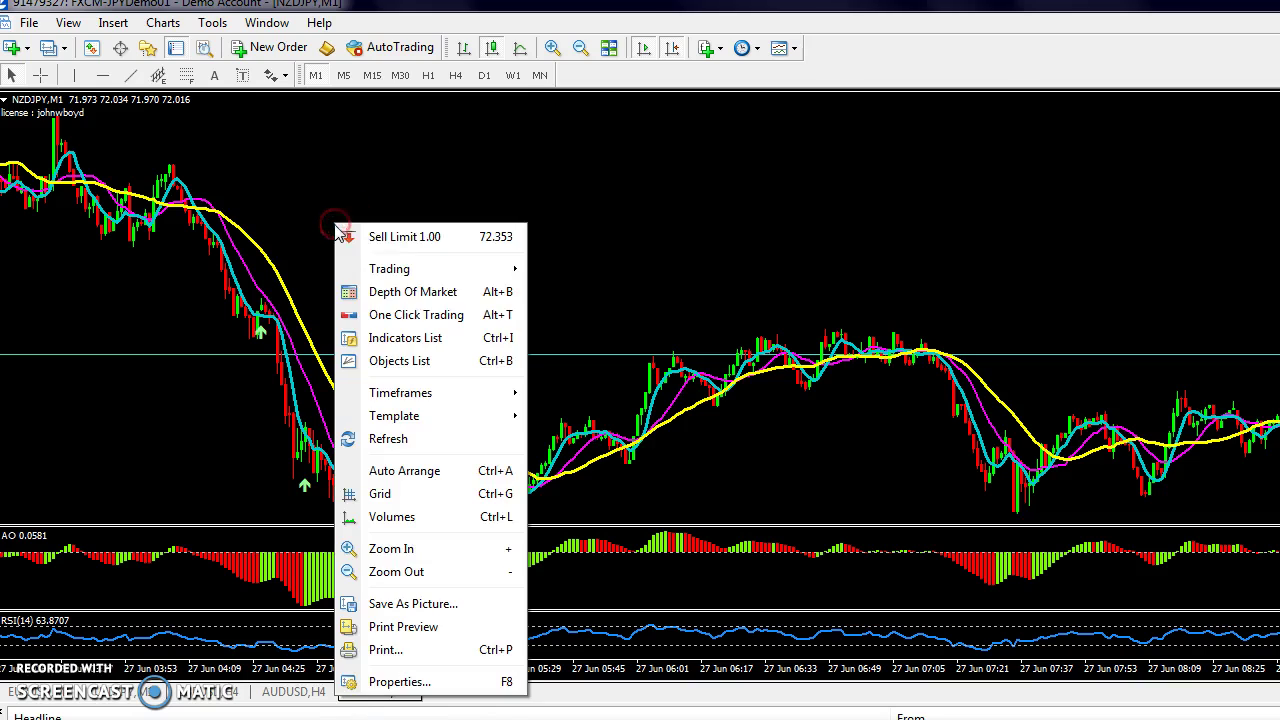
{"action": "mouse_move", "coordinate": [463, 424]}
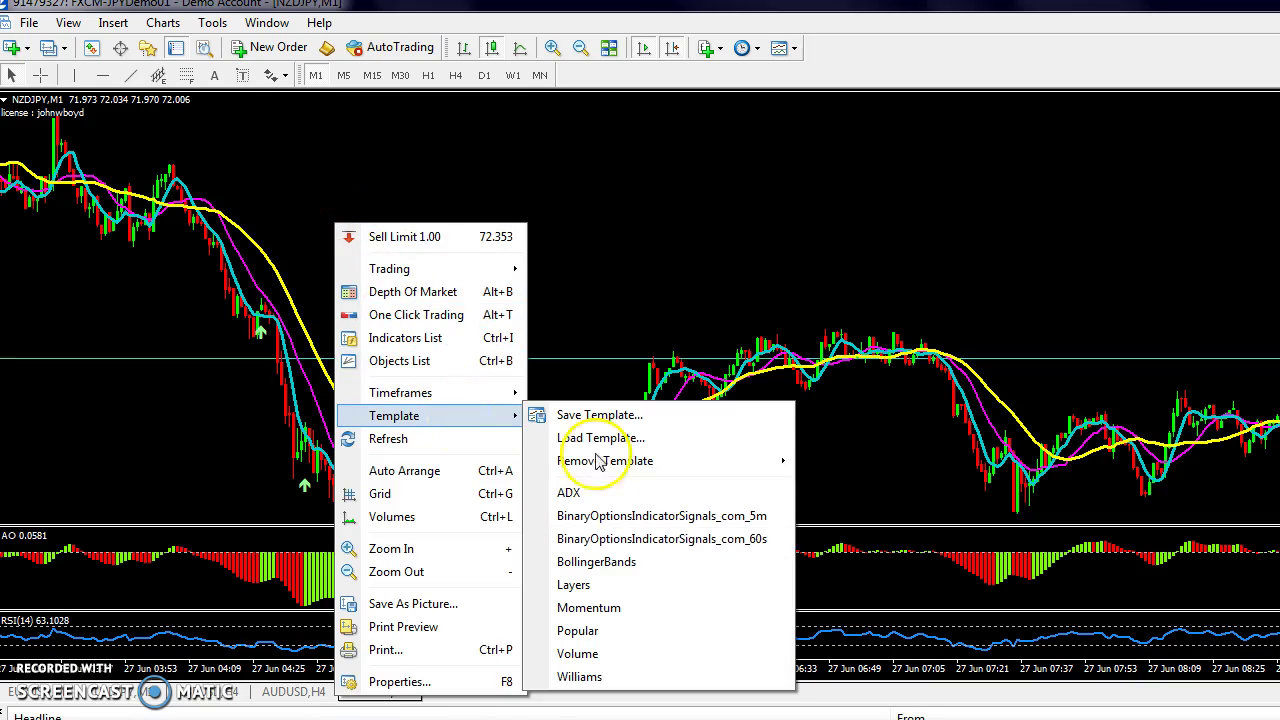
{"action": "left_click", "coordinate": [753, 541]}
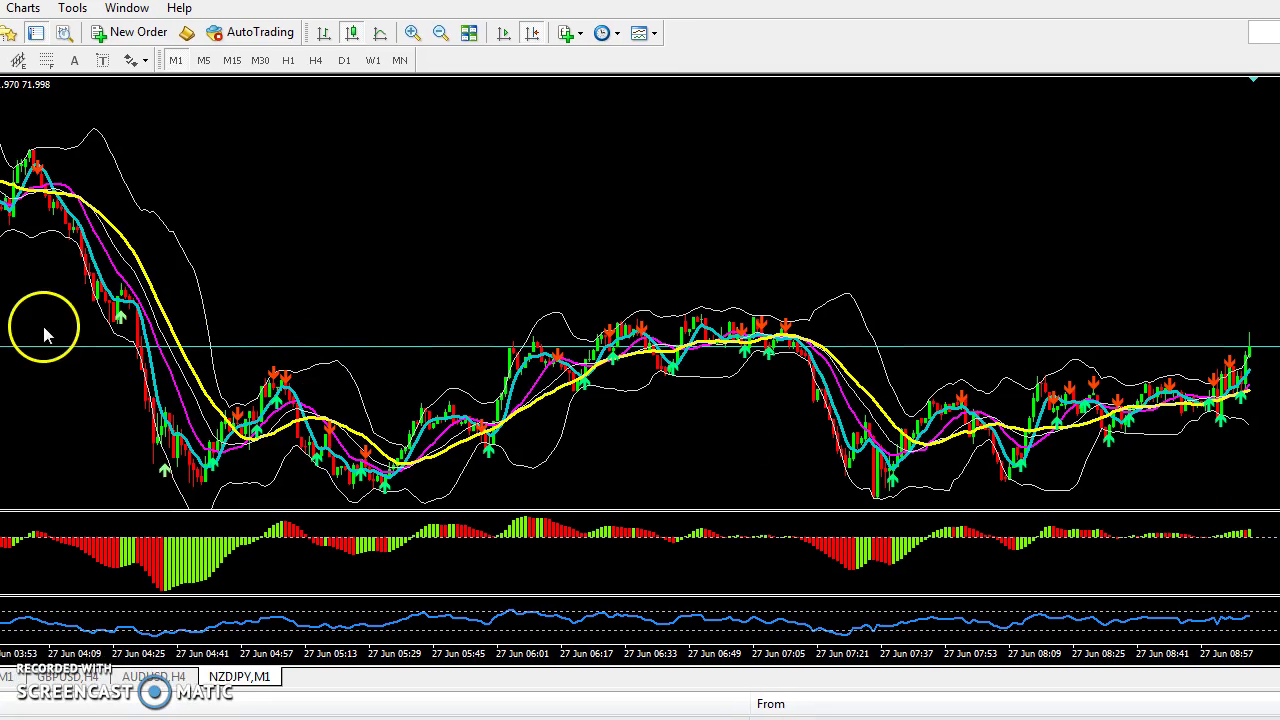
Set the AUDUSD chart to the M1 timeframe and apply the BinaryOptionsIndicatorSignals_com_5m template to it
{"action": "left_click", "coordinate": [160, 677]}
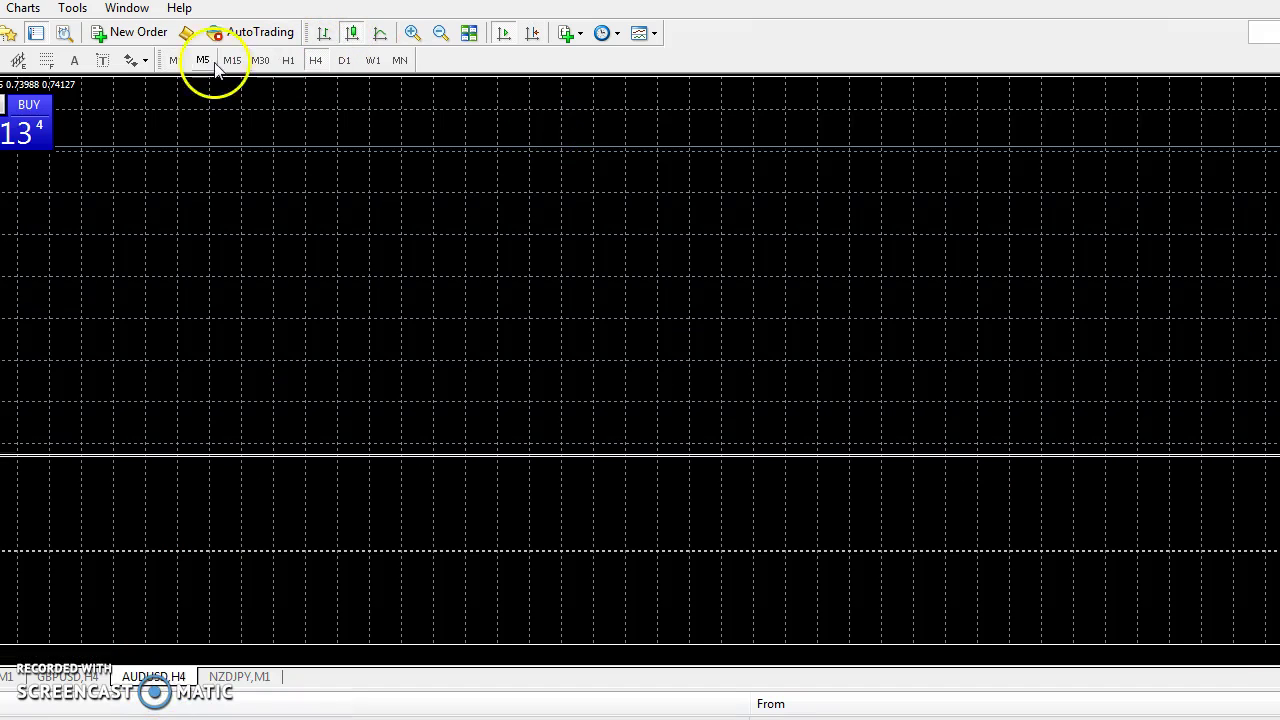
{"action": "left_click", "coordinate": [177, 64]}
{"action": "right_click", "coordinate": [299, 183]}
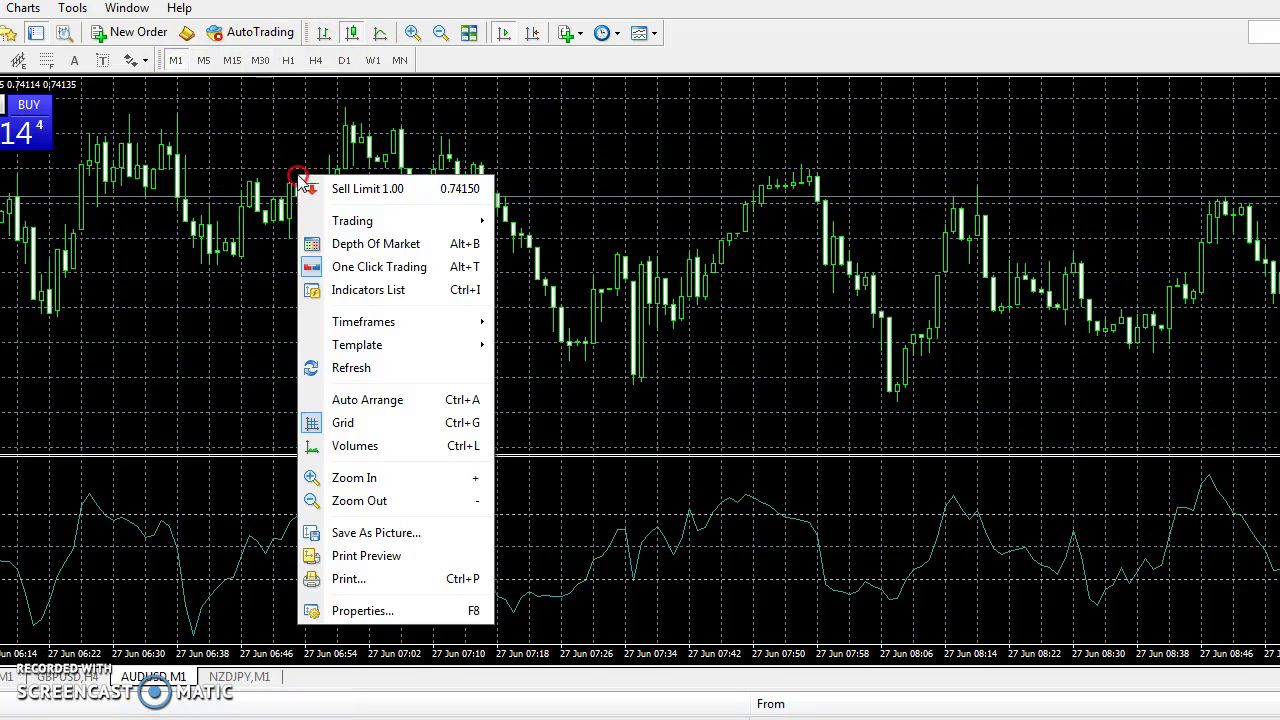
{"action": "mouse_move", "coordinate": [418, 348]}
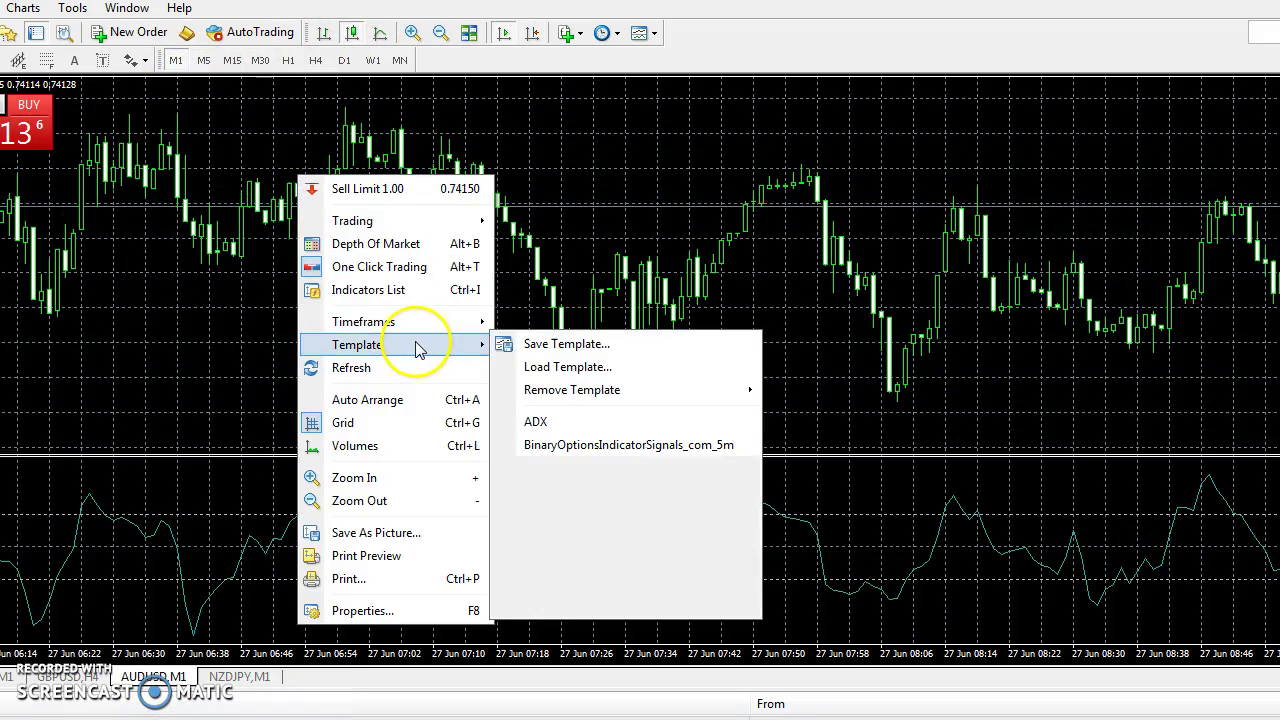
{"action": "left_click", "coordinate": [695, 450]}
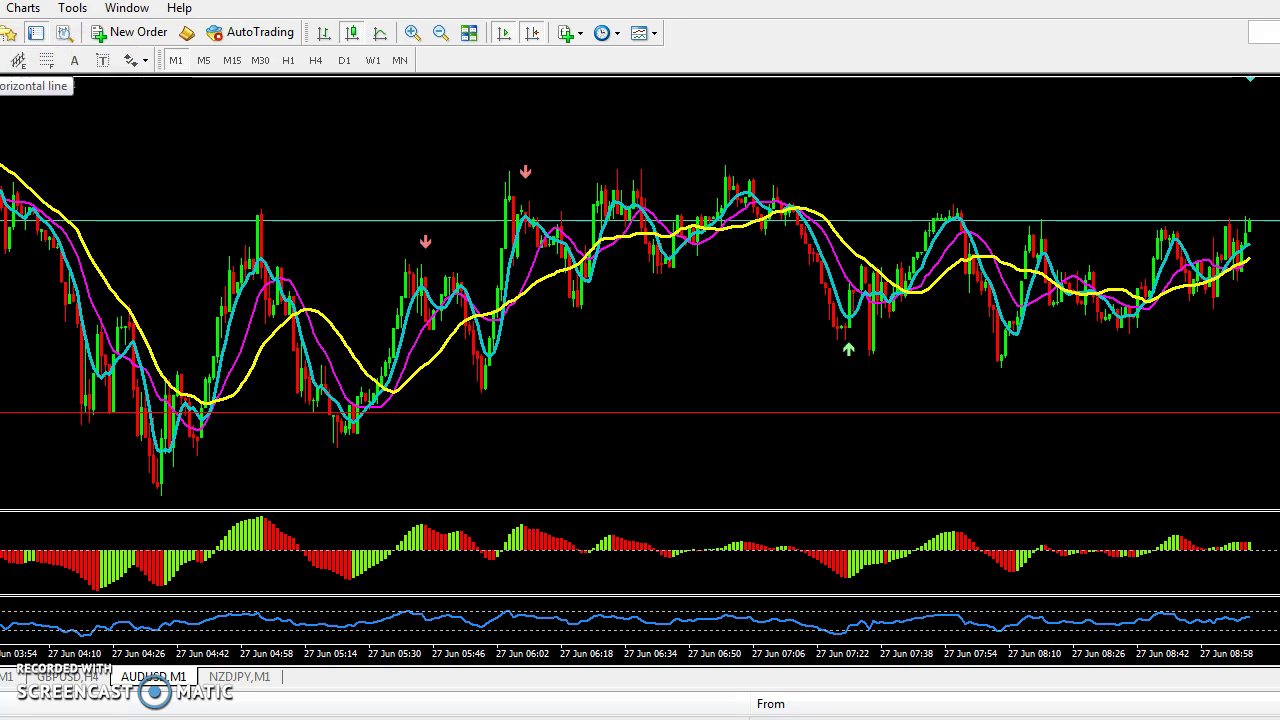
Place a horizontal line along the highest recent peak of the AUDUSD chart, at about 0.7420, and select it
{"action": "left_click", "coordinate": [736, 164]}
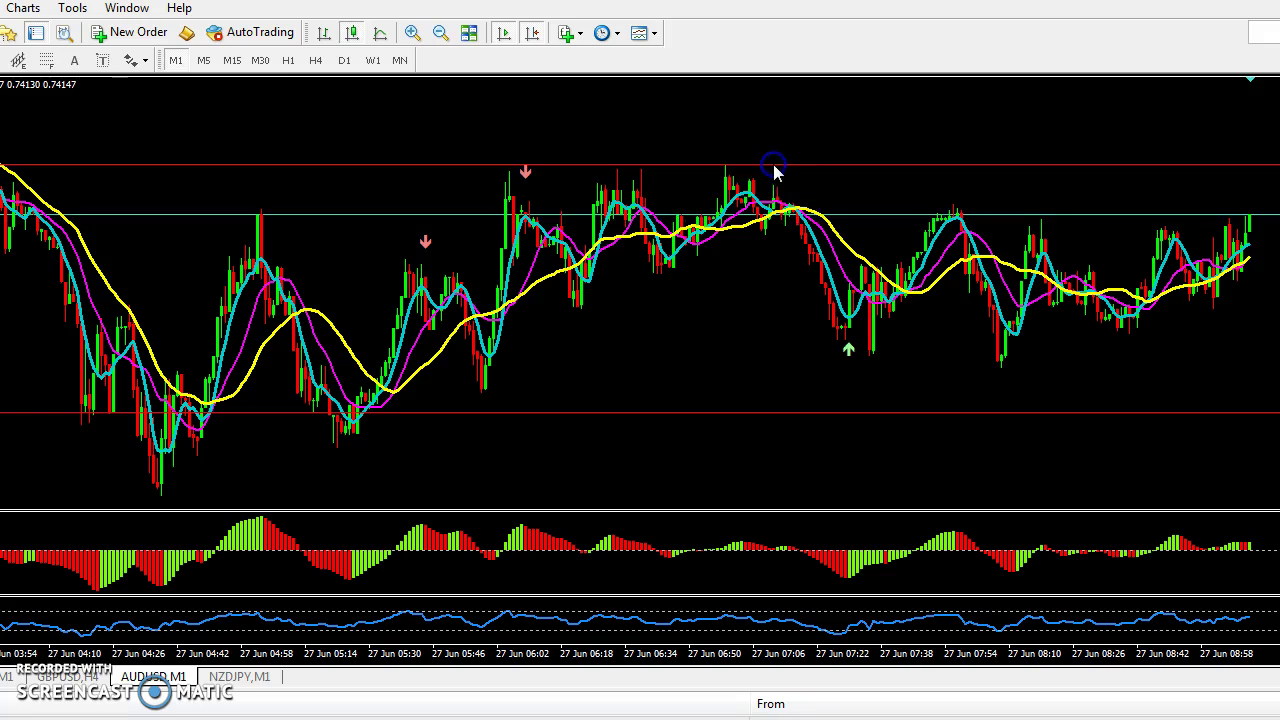
{"action": "right_click", "coordinate": [772, 165]}
{"action": "left_click", "coordinate": [762, 173]}
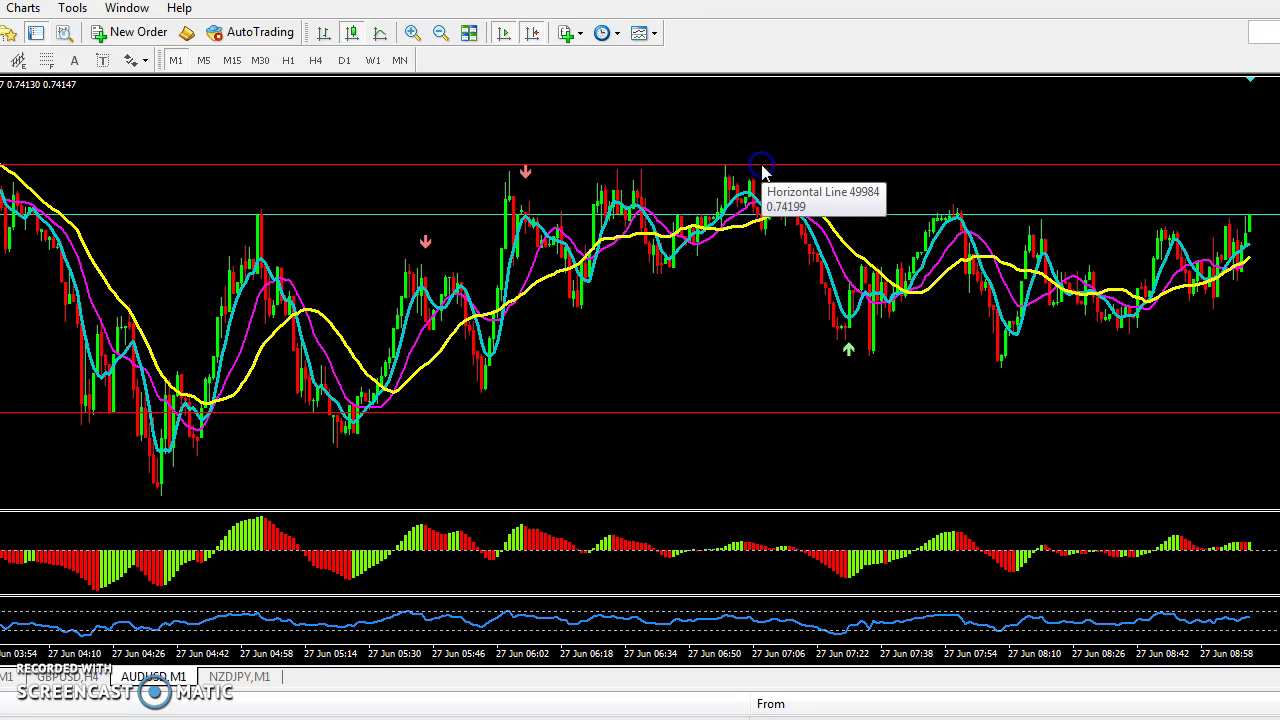
{"action": "right_click", "coordinate": [762, 173]}
{"action": "left_click", "coordinate": [730, 170]}
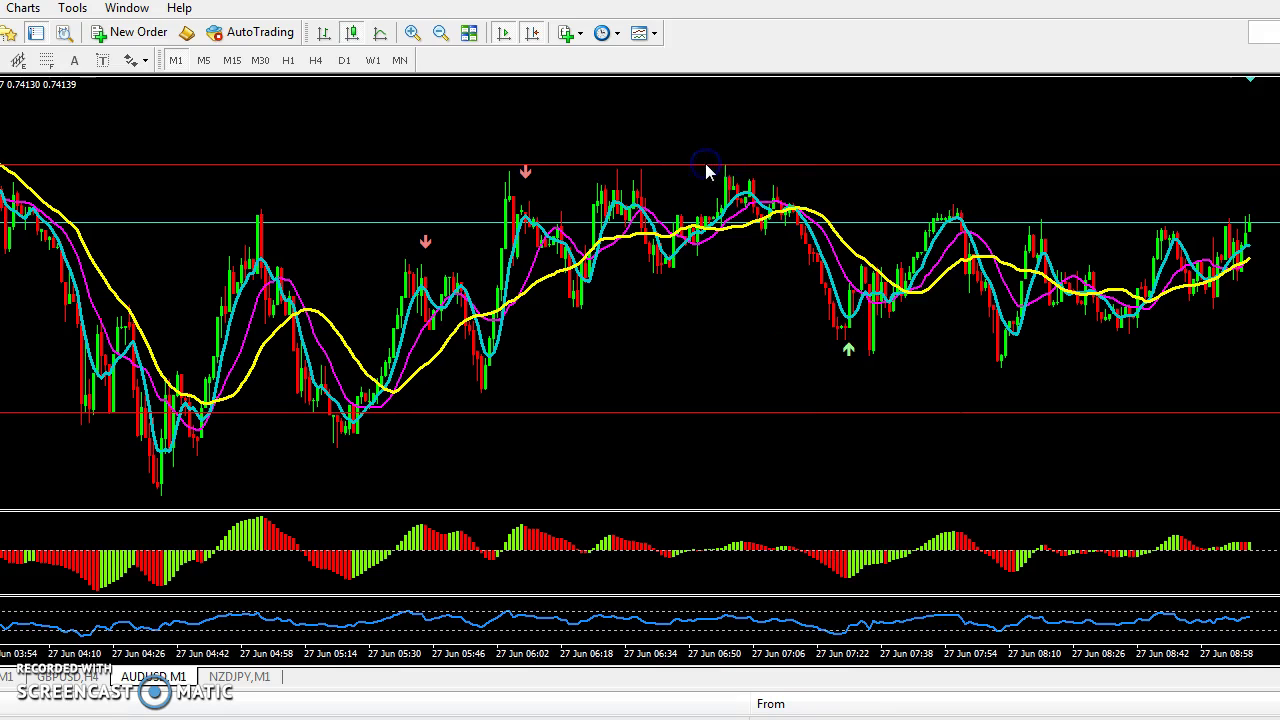
Change the color of the upper horizontal line on the AUDUSD chart to Gray and deselect the line
{"action": "right_click", "coordinate": [705, 168]}
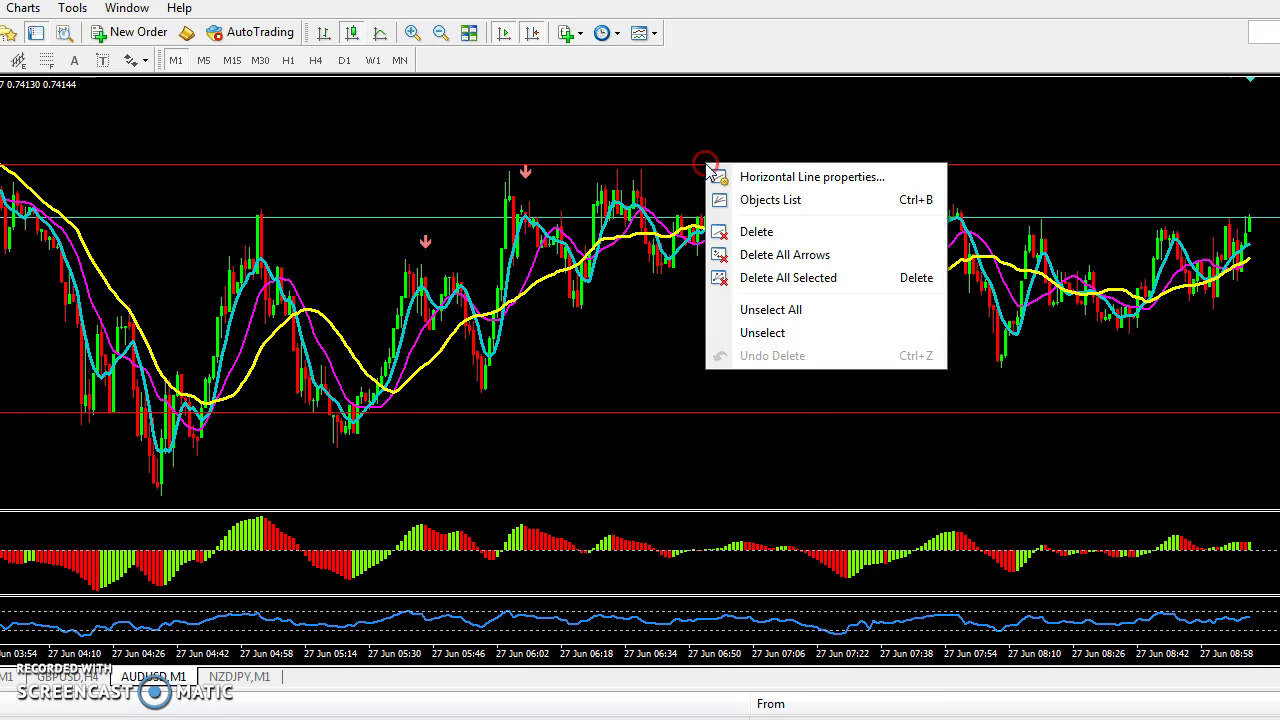
{"action": "left_click", "coordinate": [762, 176]}
{"action": "left_click", "coordinate": [670, 433]}
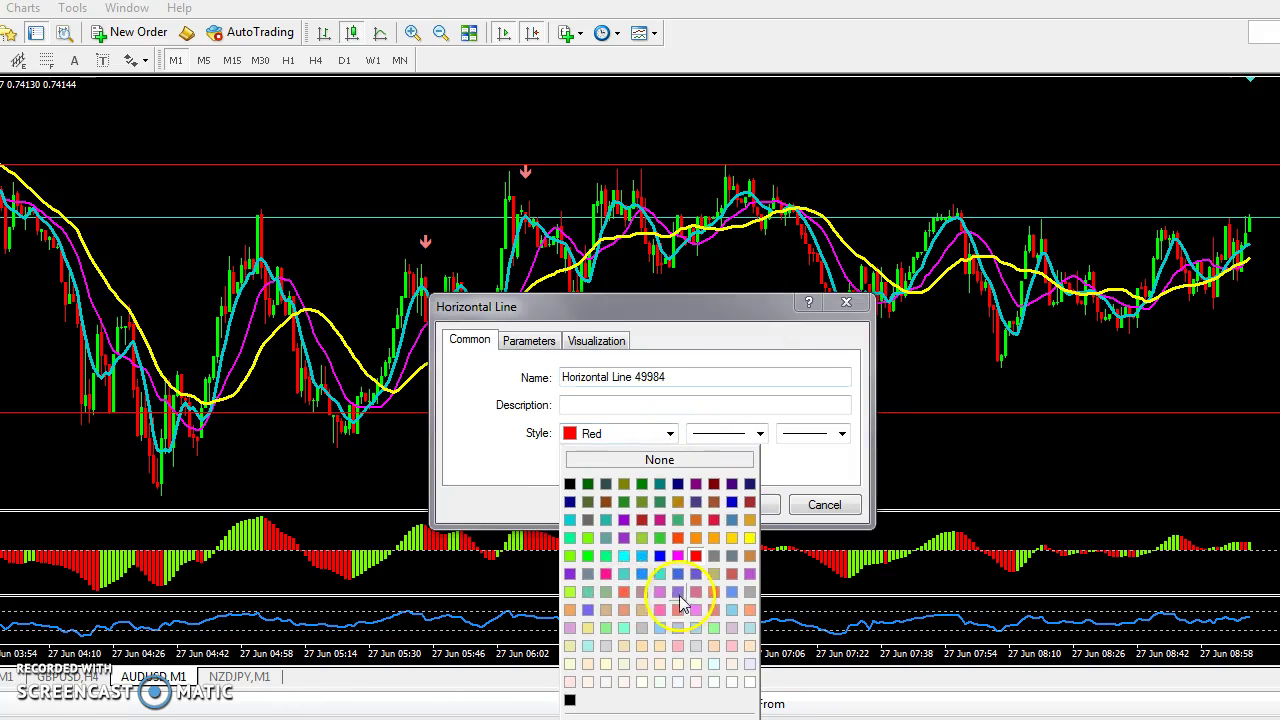
{"action": "left_click", "coordinate": [592, 583]}
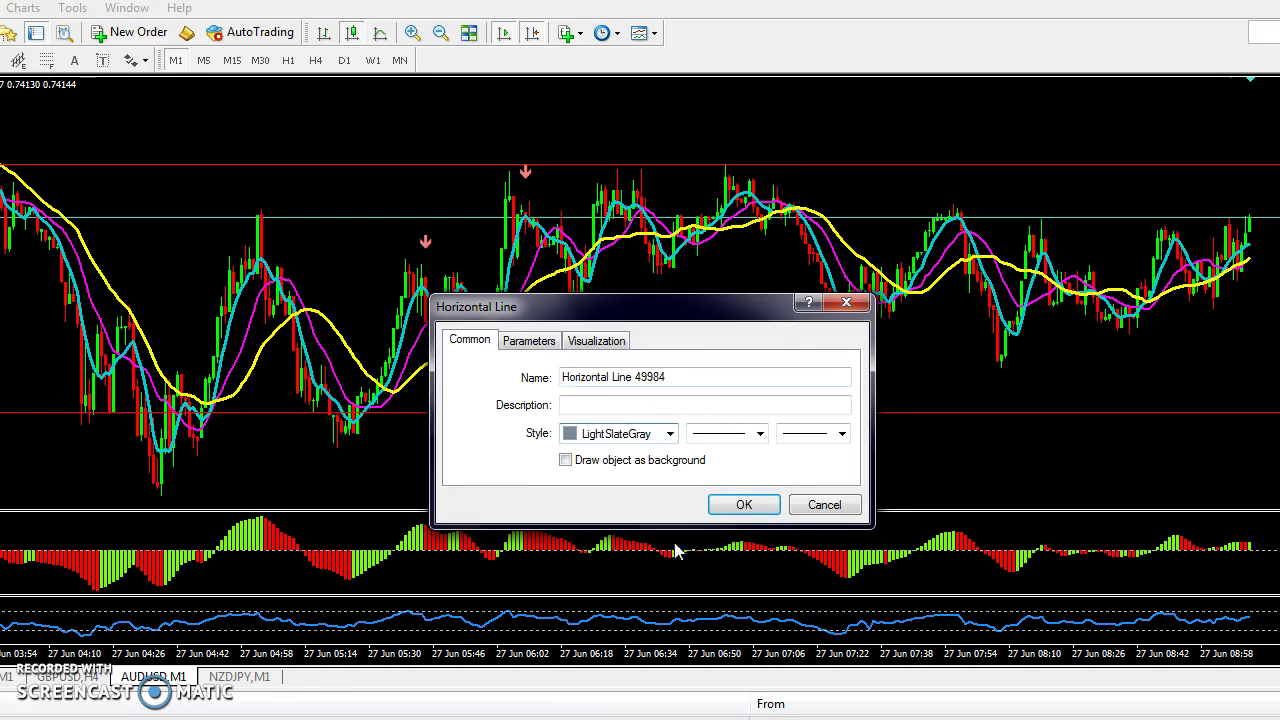
{"action": "left_click", "coordinate": [670, 433]}
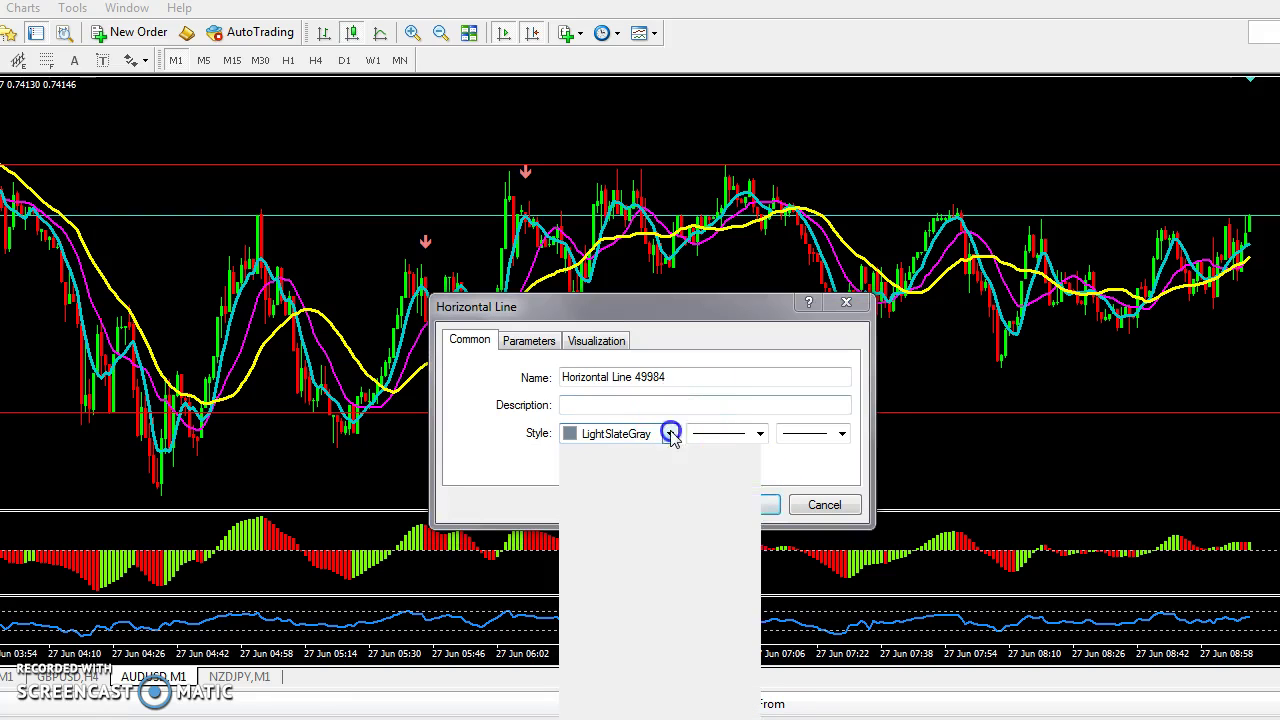
{"action": "left_click", "coordinate": [712, 537]}
{"action": "left_click", "coordinate": [742, 507]}
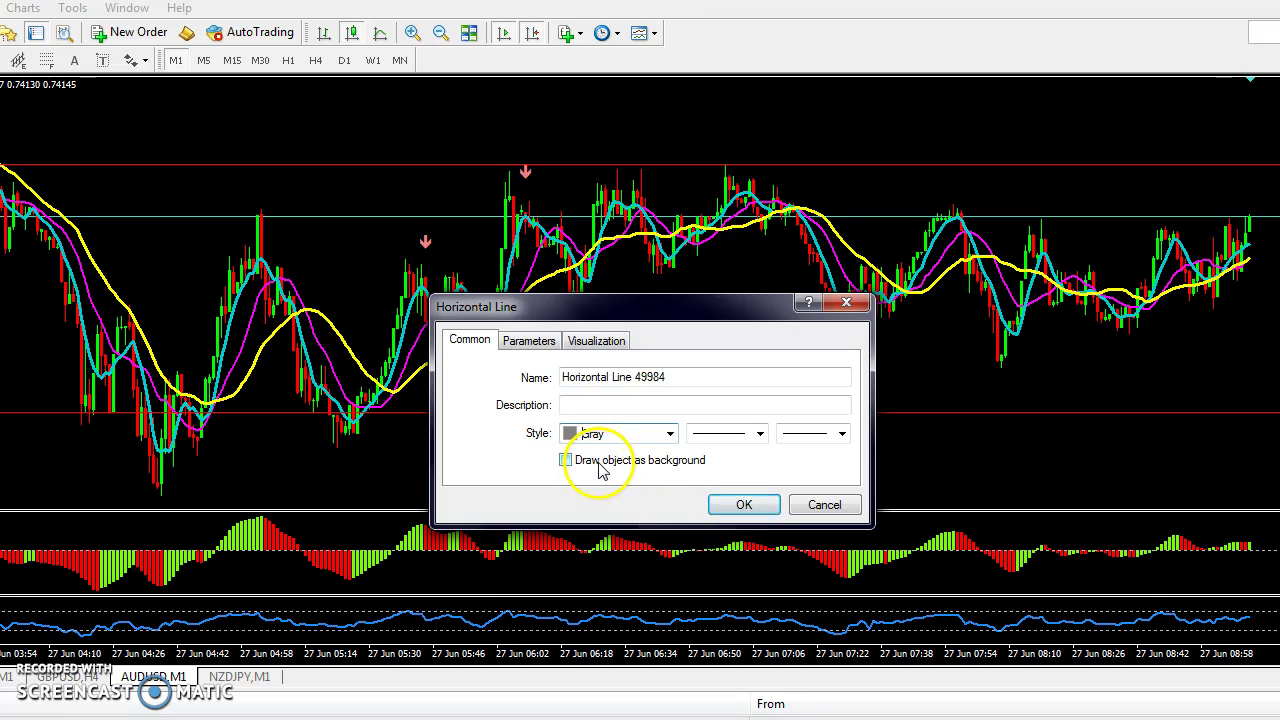
{"action": "left_click", "coordinate": [741, 506]}
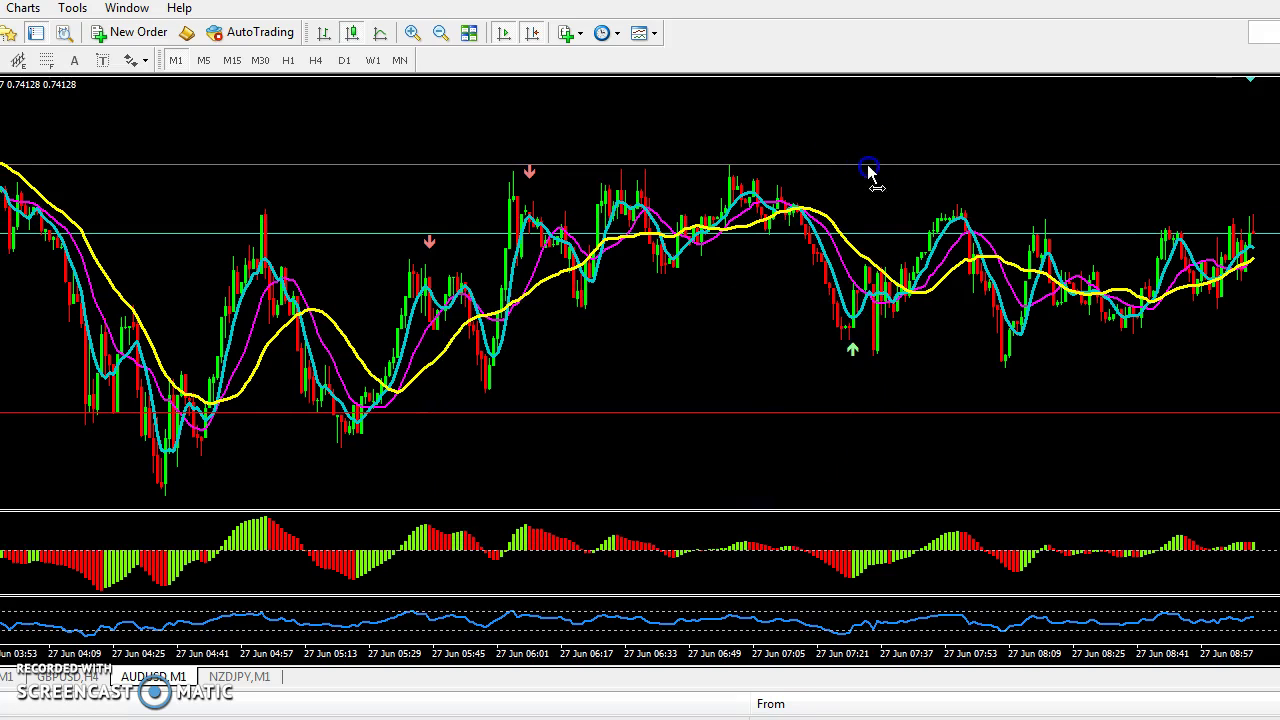
{"action": "left_click_drag", "start_coordinate": [868, 168], "coordinate": [928, 184]}
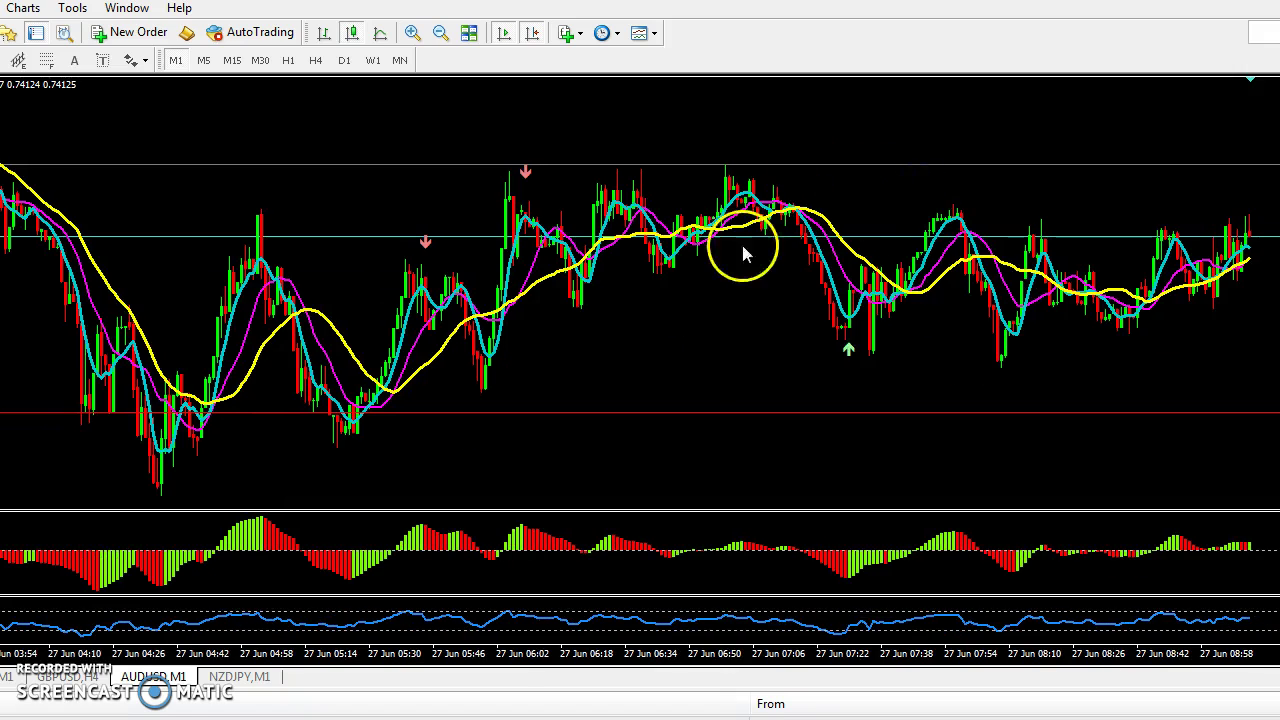
Change the lower red horizontal line on the AUDUSD chart to gray and move it down to the lowest low
{"action": "left_click", "coordinate": [651, 416]}
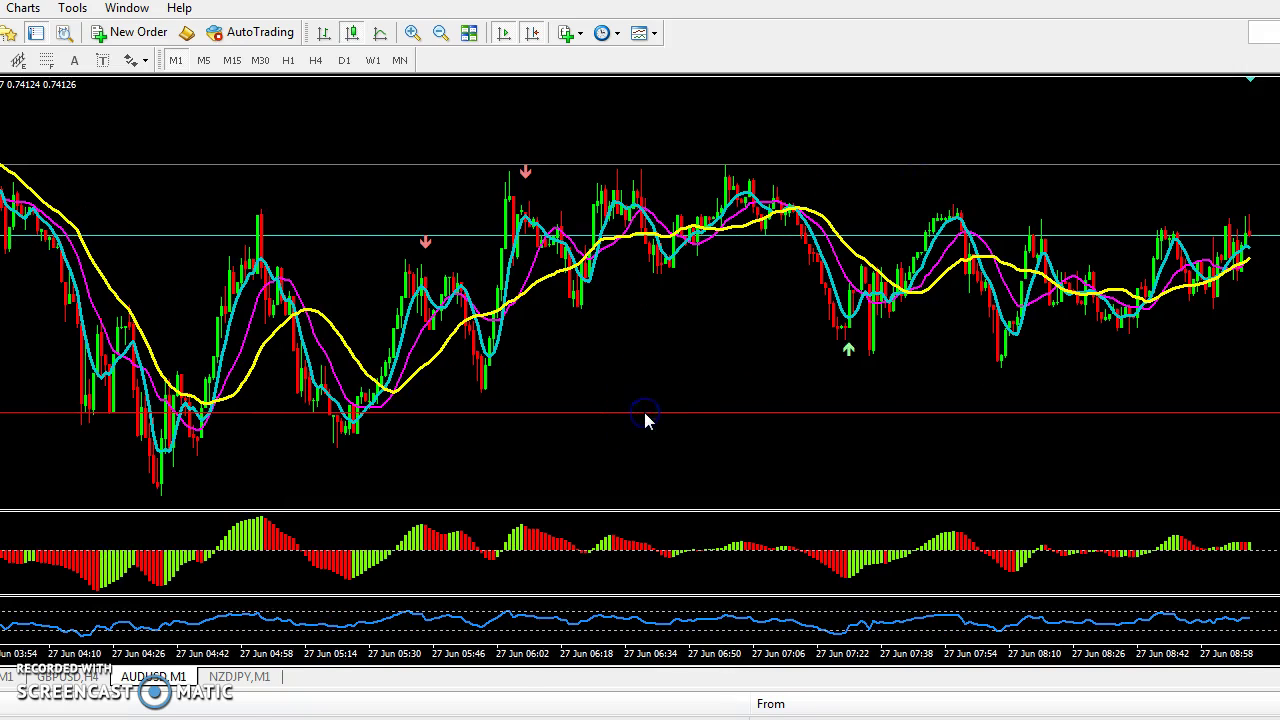
{"action": "right_click", "coordinate": [645, 418]}
{"action": "left_click", "coordinate": [690, 424]}
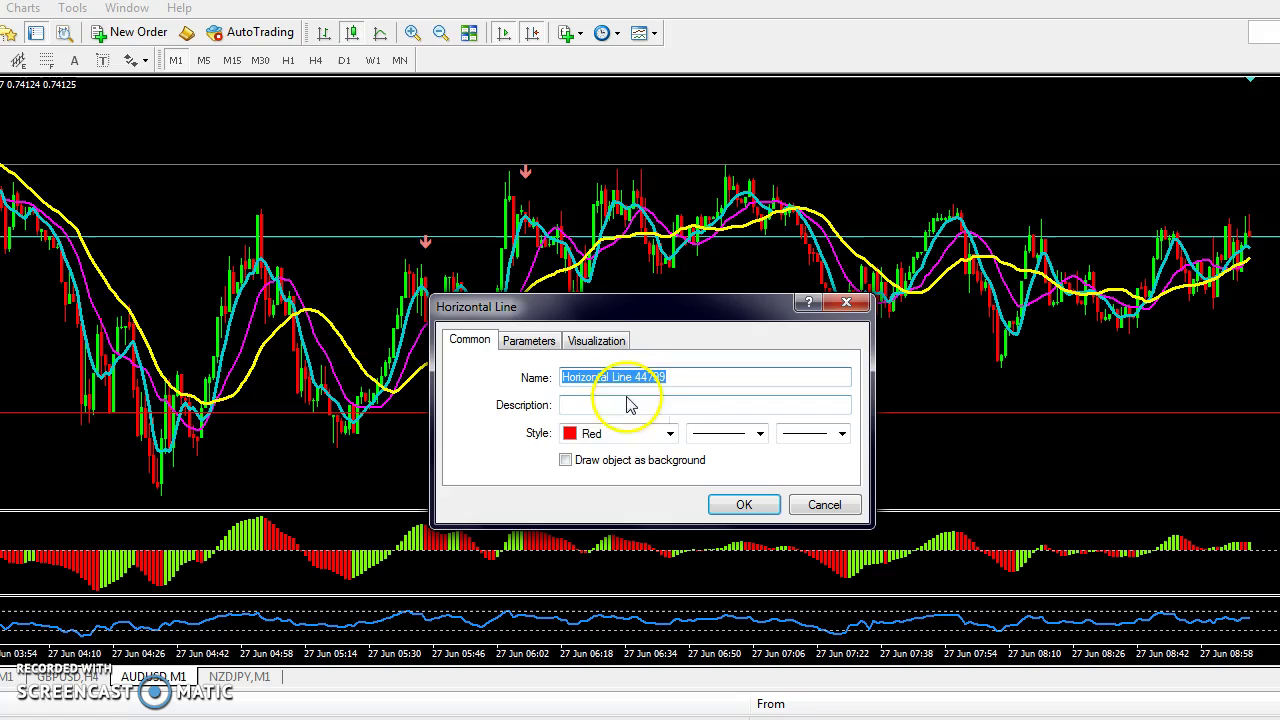
{"action": "left_click", "coordinate": [665, 433]}
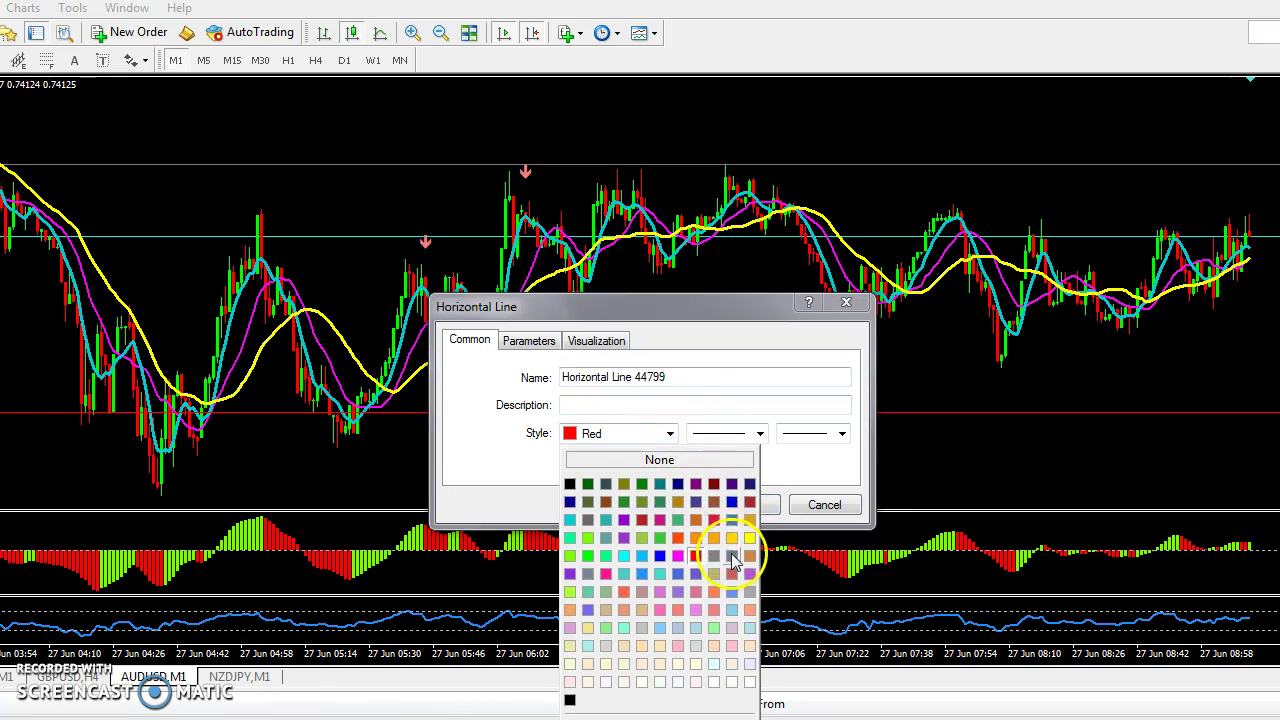
{"action": "left_click", "coordinate": [733, 560]}
{"action": "left_click", "coordinate": [737, 504]}
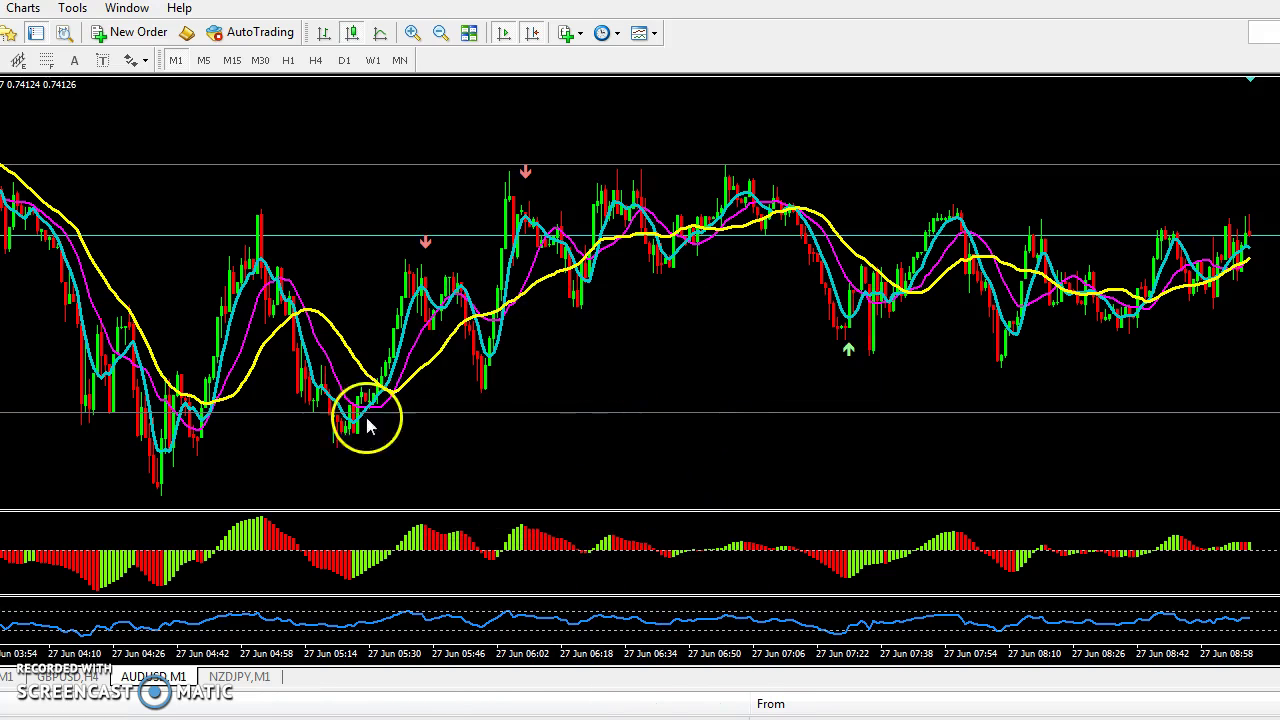
{"action": "left_click_drag", "start_coordinate": [497, 417], "coordinate": [491, 500]}
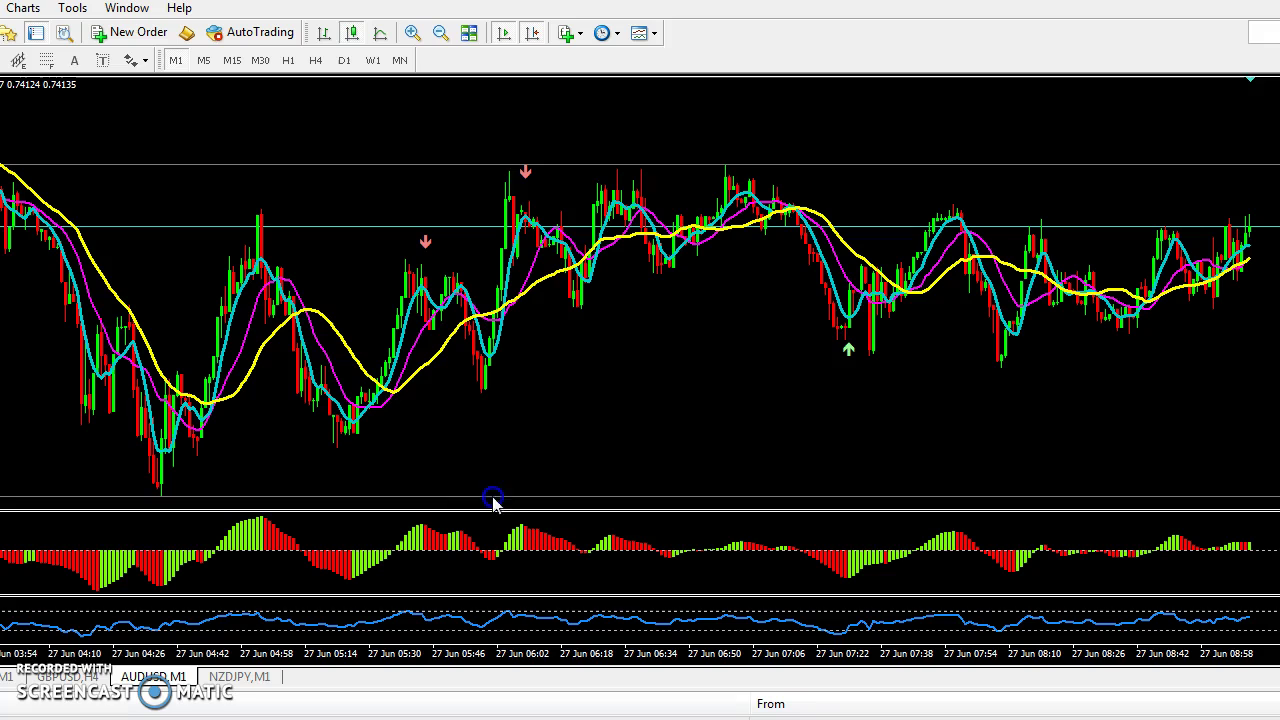
Move the red horizontal line on the AUDUSD chart up to the peak at about 27 Jun 03:09
{"action": "left_click", "coordinate": [533, 33]}
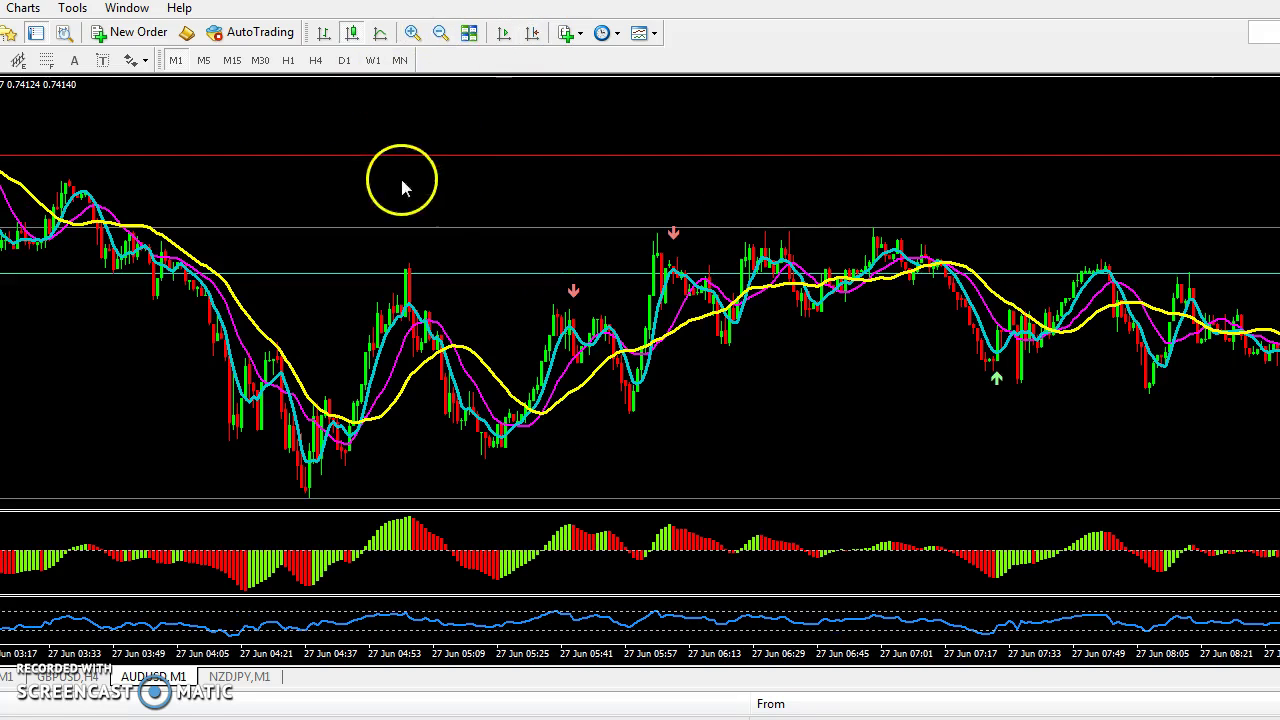
{"action": "left_click_drag", "start_coordinate": [402, 181], "coordinate": [951, 219]}
{"action": "left_click_drag", "start_coordinate": [714, 209], "coordinate": [755, 168]}
Change the color of the red horizontal line at the 03:09 peak to Gray
{"action": "right_click", "coordinate": [755, 168]}
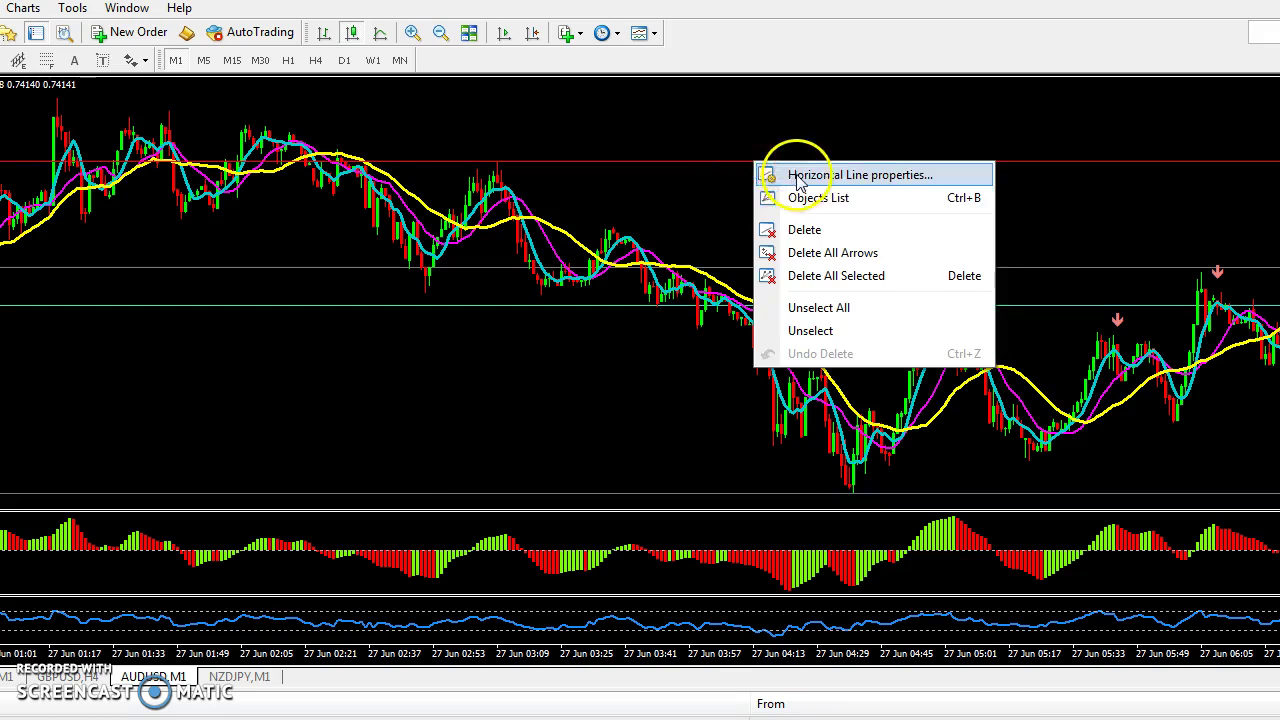
{"action": "left_click", "coordinate": [792, 172]}
{"action": "left_click", "coordinate": [669, 433]}
{"action": "left_click", "coordinate": [669, 433]}
{"action": "left_click", "coordinate": [669, 433]}
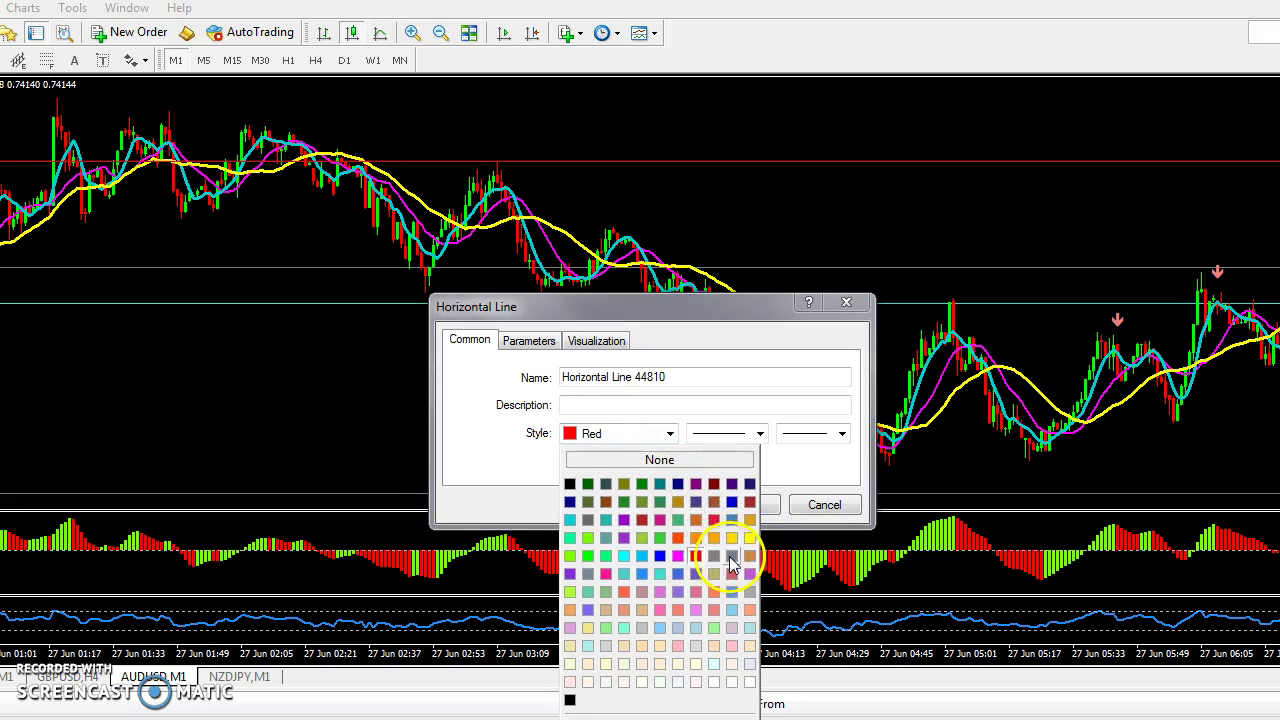
{"action": "left_click", "coordinate": [730, 557]}
{"action": "left_click", "coordinate": [669, 433]}
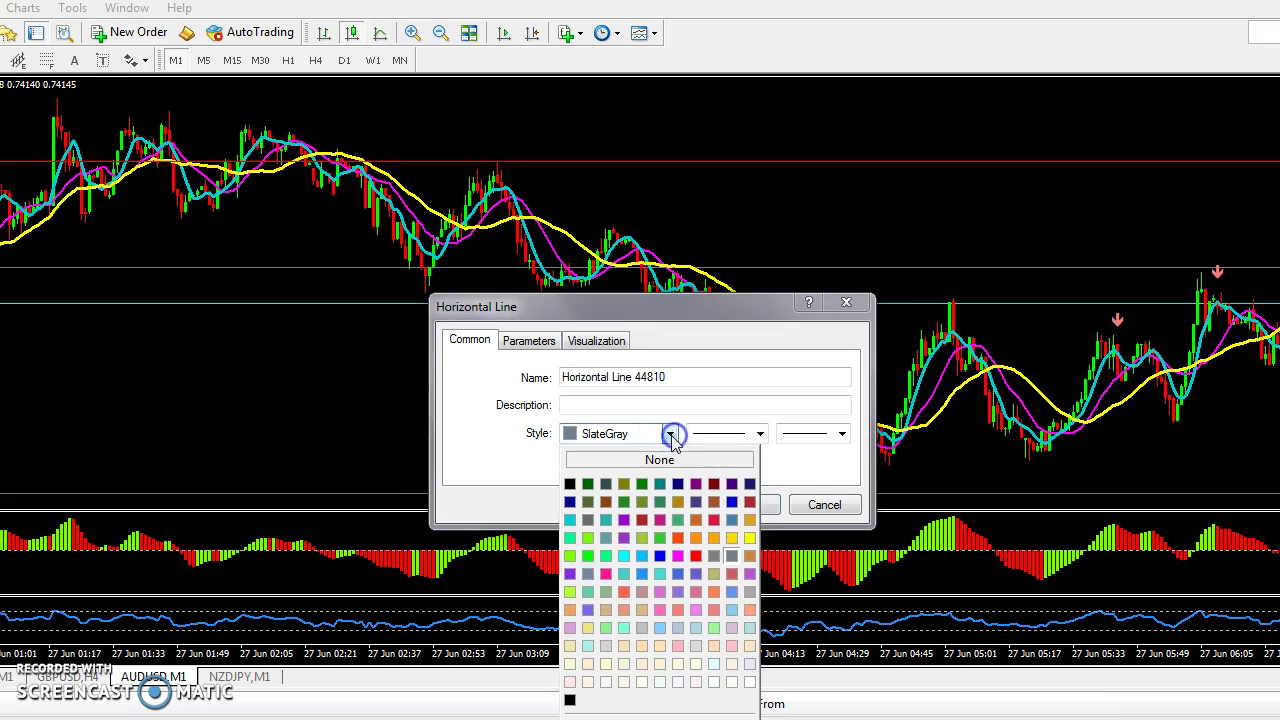
{"action": "left_click", "coordinate": [714, 557]}
{"action": "left_click", "coordinate": [737, 503]}
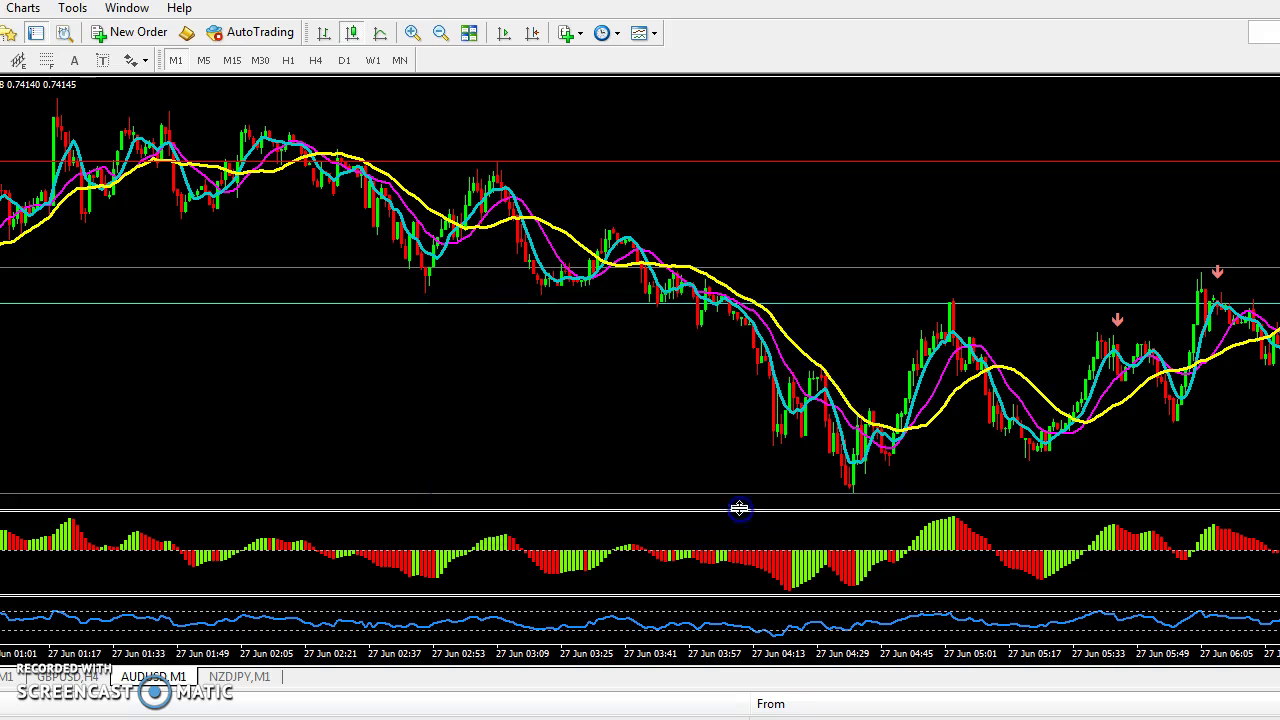
Place horizontal lines along the peak just before the 27 Jun opening gap and the peak at about 24 Jun 21:25
{"action": "left_click_drag", "start_coordinate": [441, 429], "coordinate": [895, 456]}
{"action": "left_click_drag", "start_coordinate": [372, 228], "coordinate": [384, 228]}
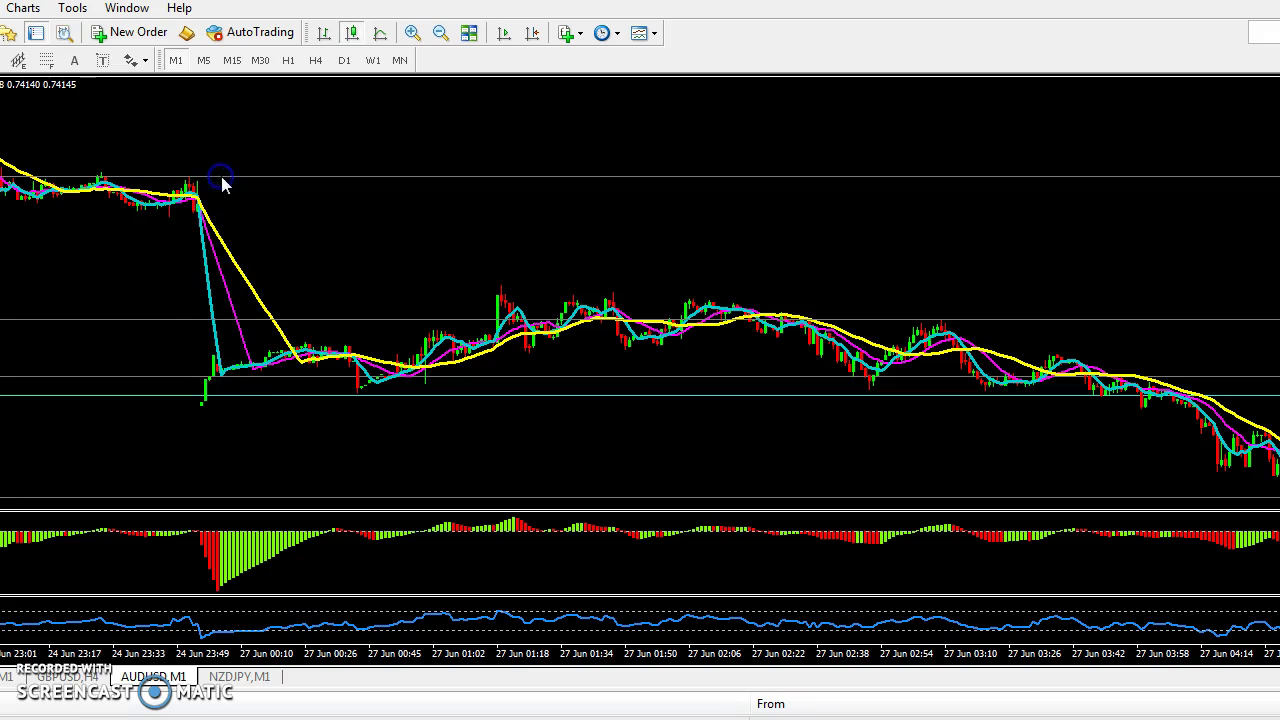
{"action": "left_click_drag", "start_coordinate": [209, 131], "coordinate": [1107, 227]}
{"action": "left_click", "coordinate": [48, 61]}
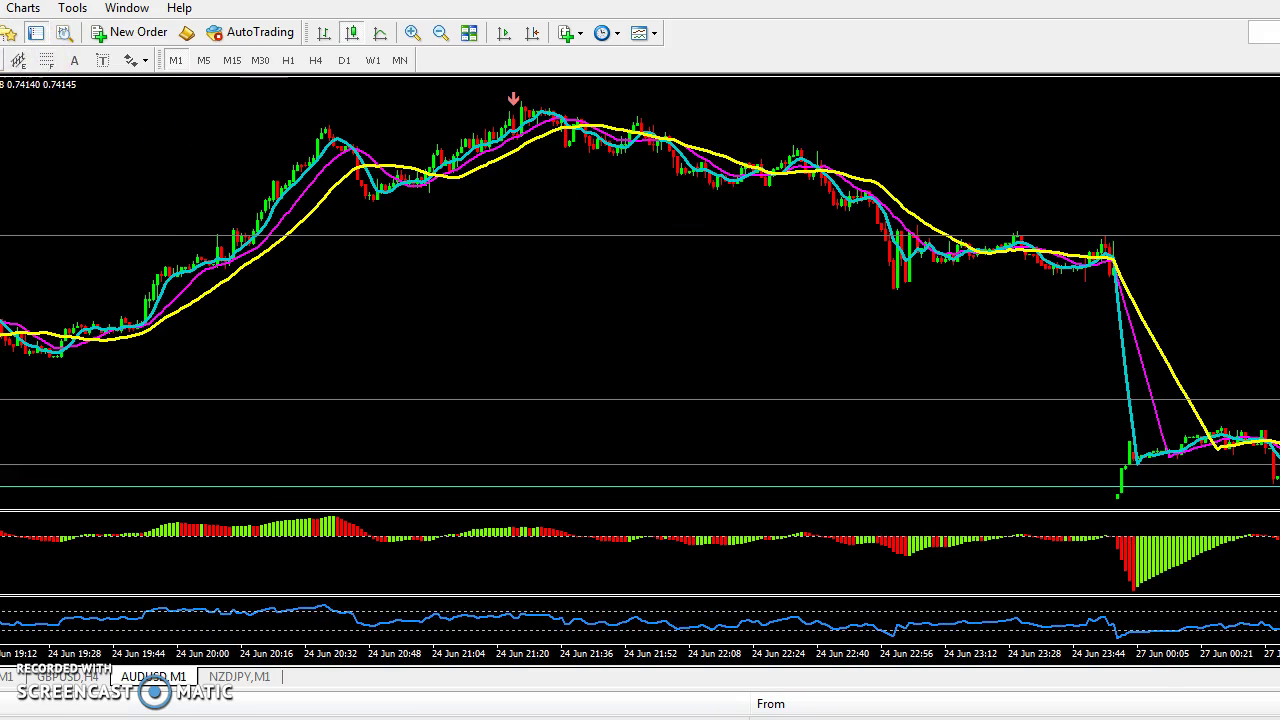
{"action": "left_click", "coordinate": [534, 103]}
{"action": "left_click", "coordinate": [566, 105]}
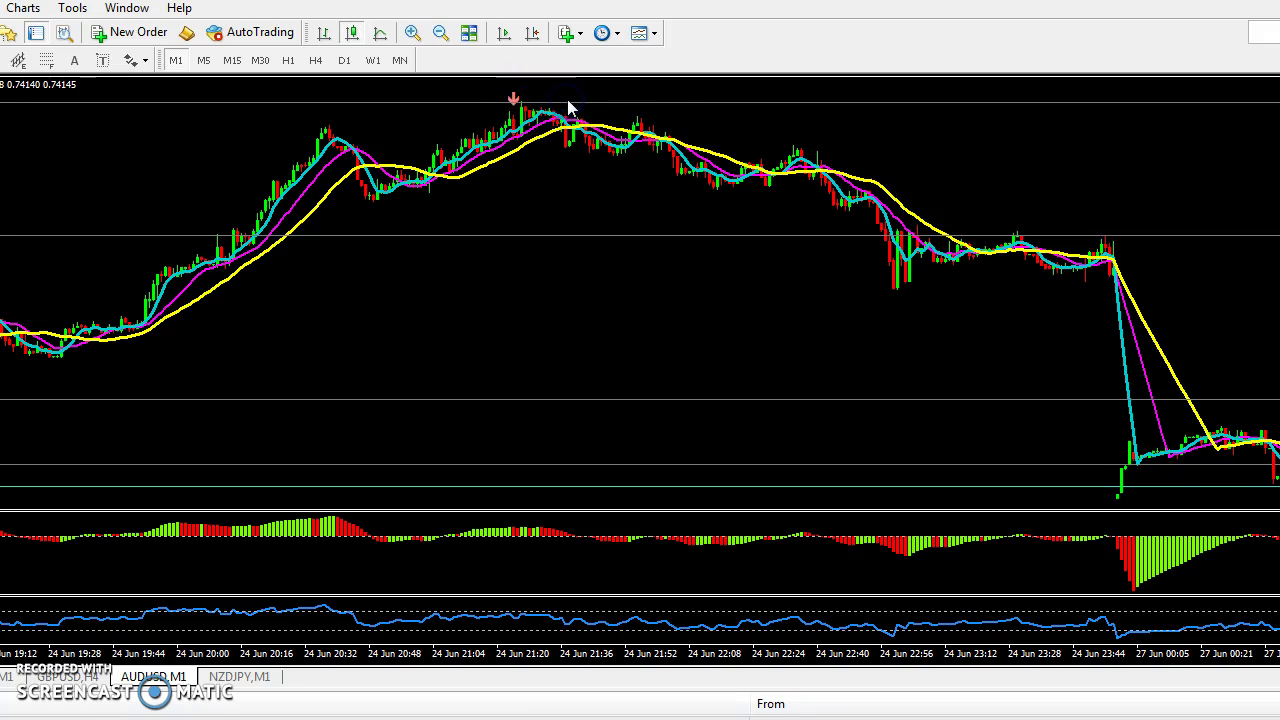
{"action": "left_click_drag", "start_coordinate": [574, 101], "coordinate": [580, 109]}
Place a horizontal line along the twin AUDUSD peaks at about 24 Jun 17:10 and 18:00
{"action": "left_click_drag", "start_coordinate": [403, 266], "coordinate": [710, 274]}
{"action": "scroll", "coordinate": [316, 185], "scroll_direction": "up", "scroll_amount": 3}
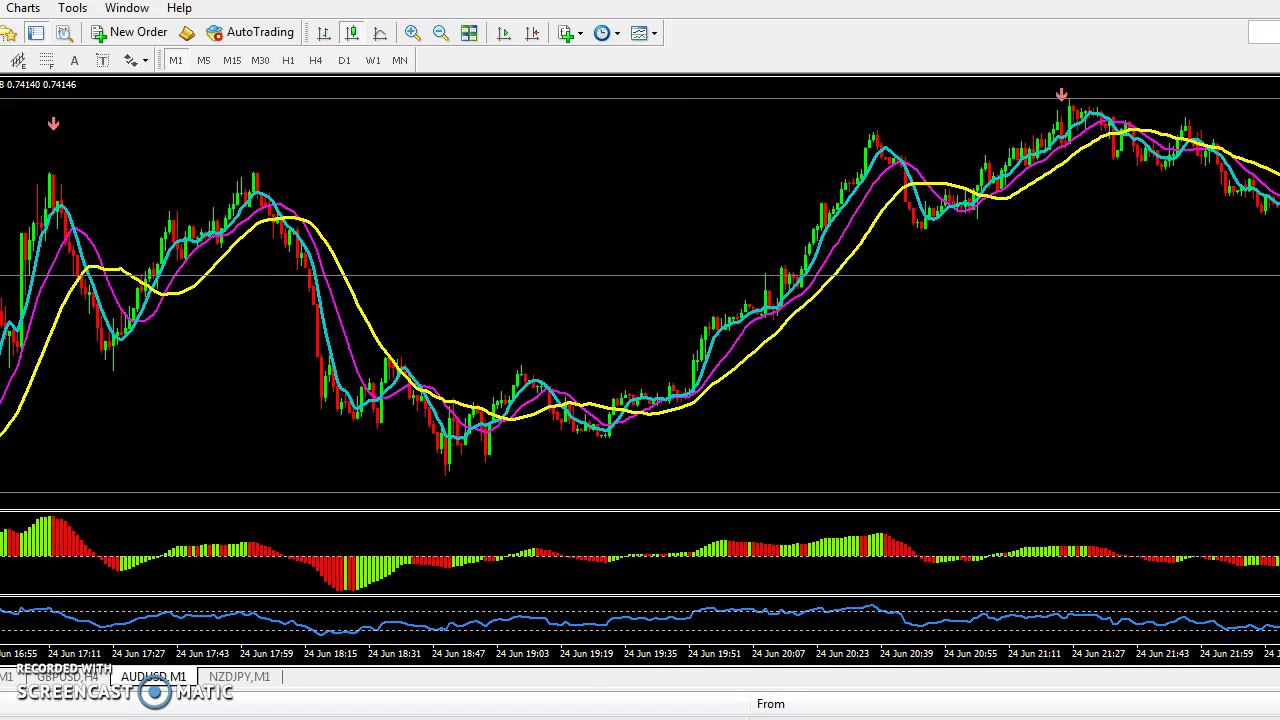
{"action": "left_click", "coordinate": [252, 170]}
{"action": "left_click_drag", "start_coordinate": [323, 249], "coordinate": [607, 365]}
{"action": "scroll", "coordinate": [607, 365], "scroll_direction": "up", "scroll_amount": 5}
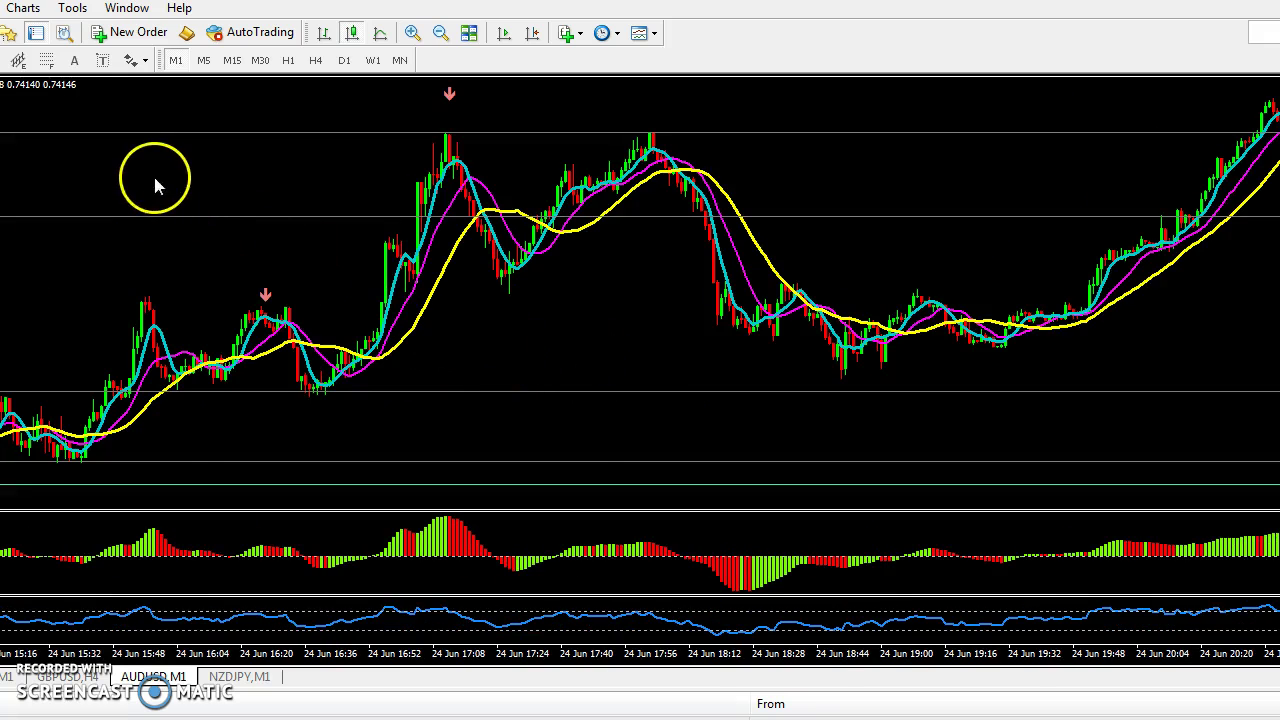
Place a horizontal line along the high at about 24 Jun 00:00, further back on the AUDUSD chart
{"action": "left_click_drag", "start_coordinate": [155, 183], "coordinate": [603, 220]}
{"action": "left_click_drag", "start_coordinate": [340, 267], "coordinate": [528, 413]}
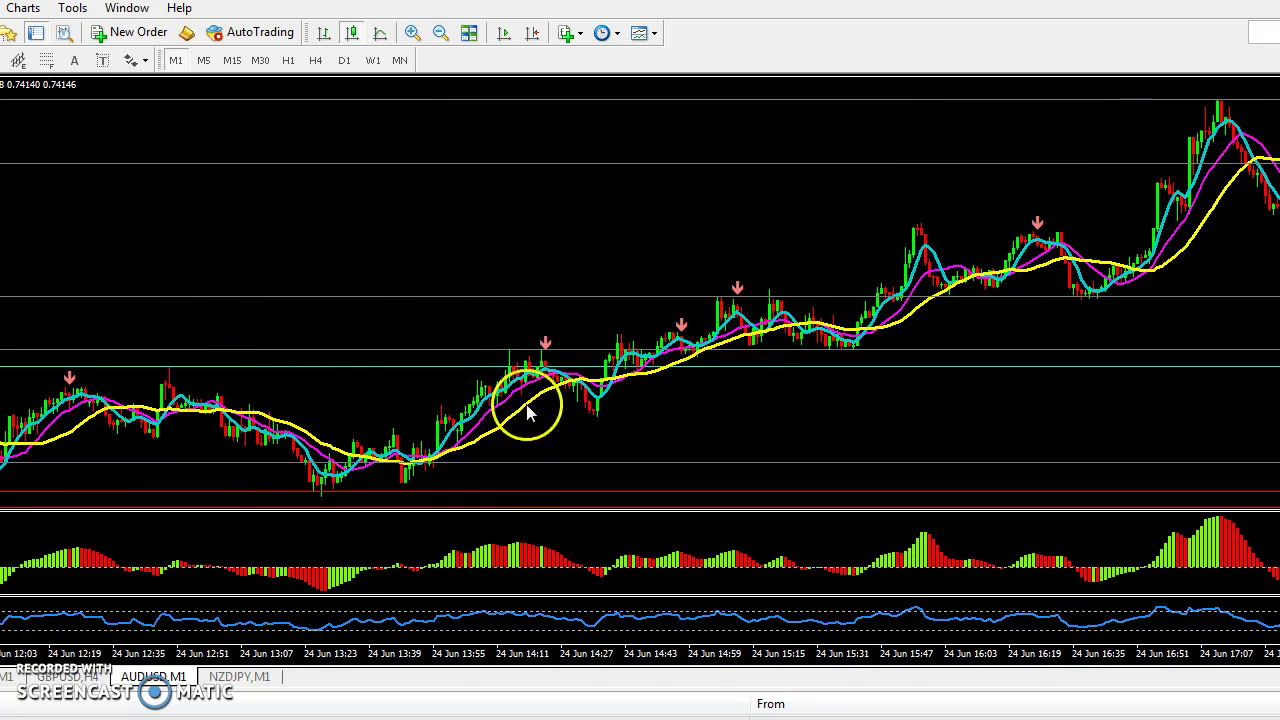
{"action": "left_click_drag", "start_coordinate": [311, 279], "coordinate": [650, 251]}
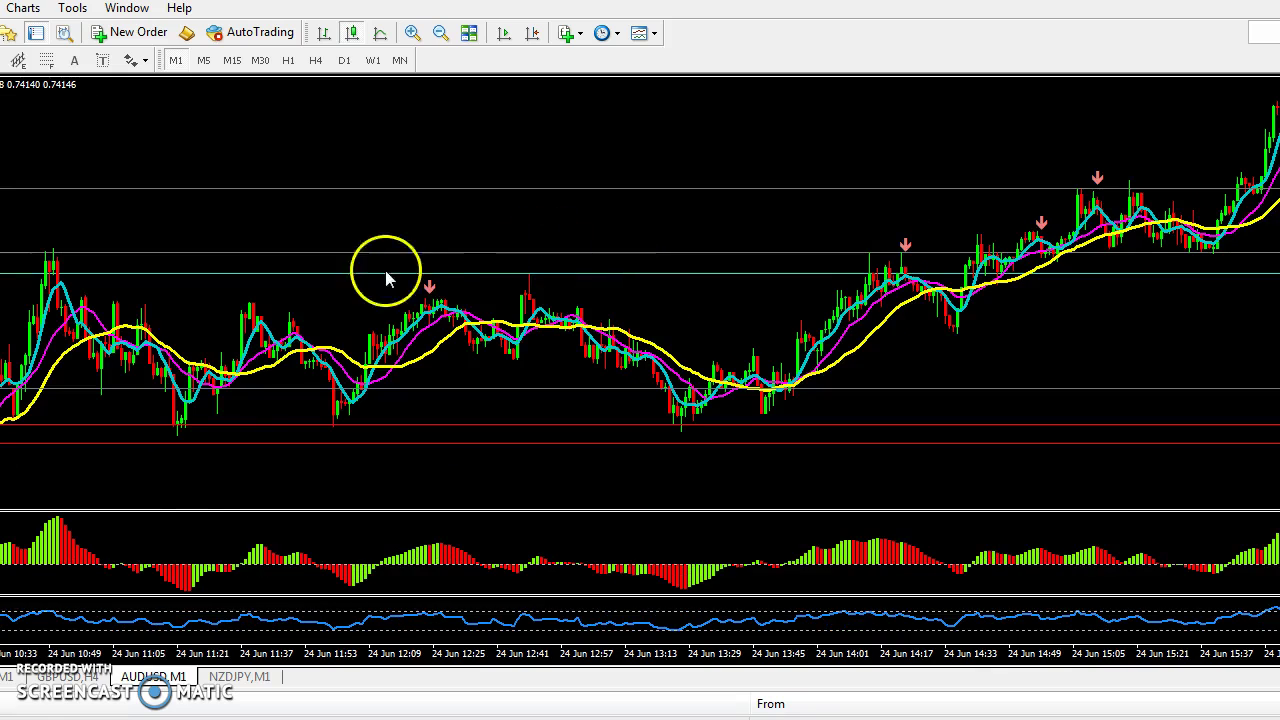
{"action": "left_click_drag", "start_coordinate": [184, 468], "coordinate": [625, 451]}
{"action": "left_click_drag", "start_coordinate": [412, 395], "coordinate": [785, 385]}
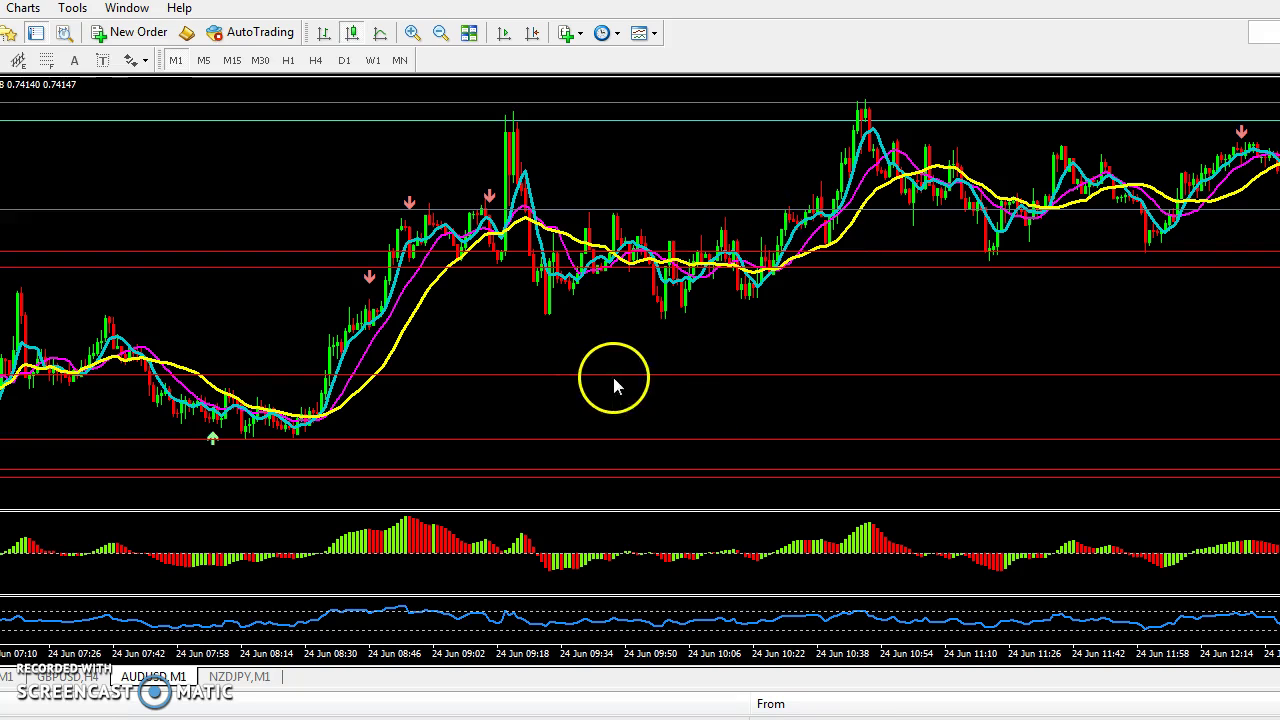
{"action": "left_click_drag", "start_coordinate": [255, 318], "coordinate": [700, 342]}
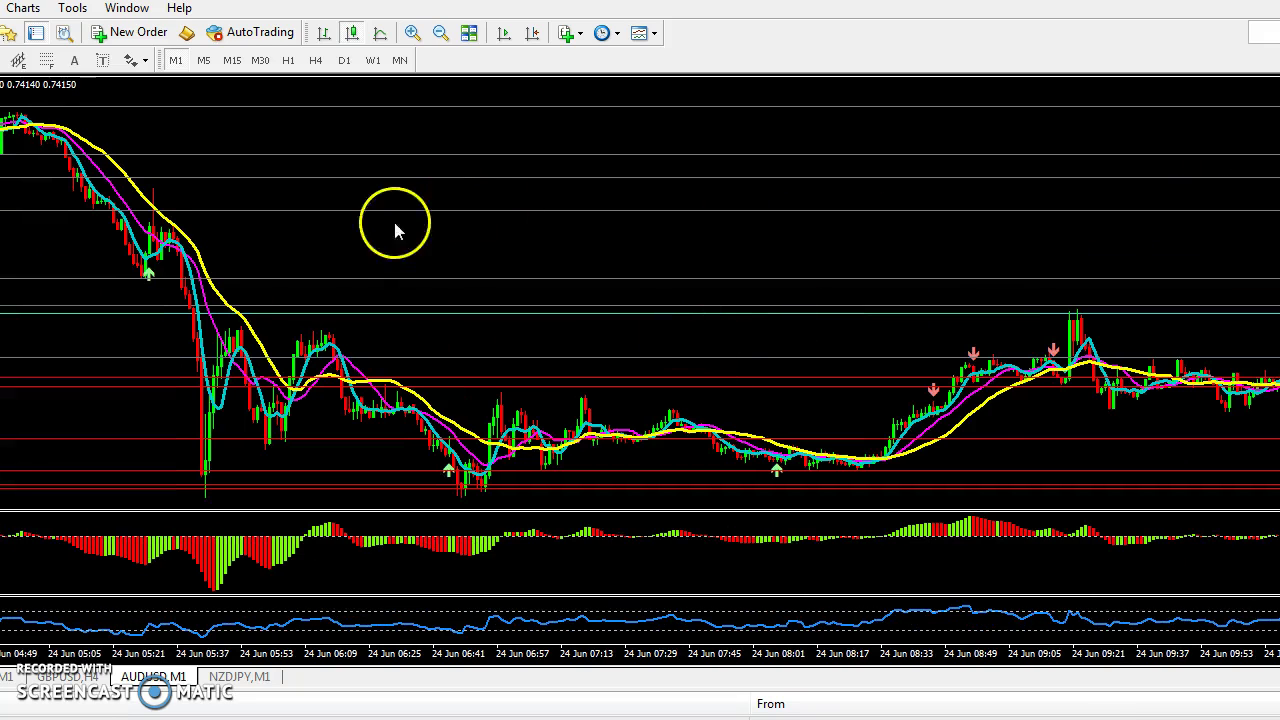
{"action": "left_click_drag", "start_coordinate": [393, 218], "coordinate": [1049, 286]}
{"action": "left_click_drag", "start_coordinate": [601, 160], "coordinate": [1030, 197]}
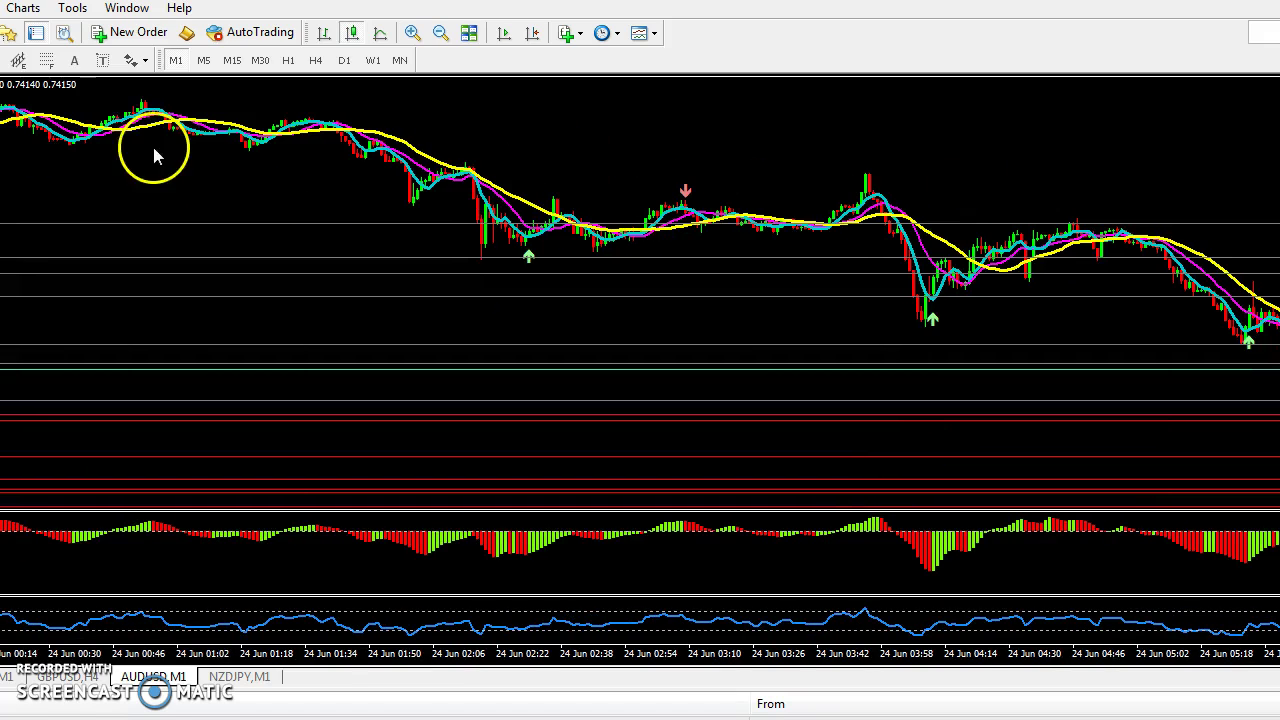
{"action": "left_click_drag", "start_coordinate": [46, 76], "coordinate": [163, 106]}
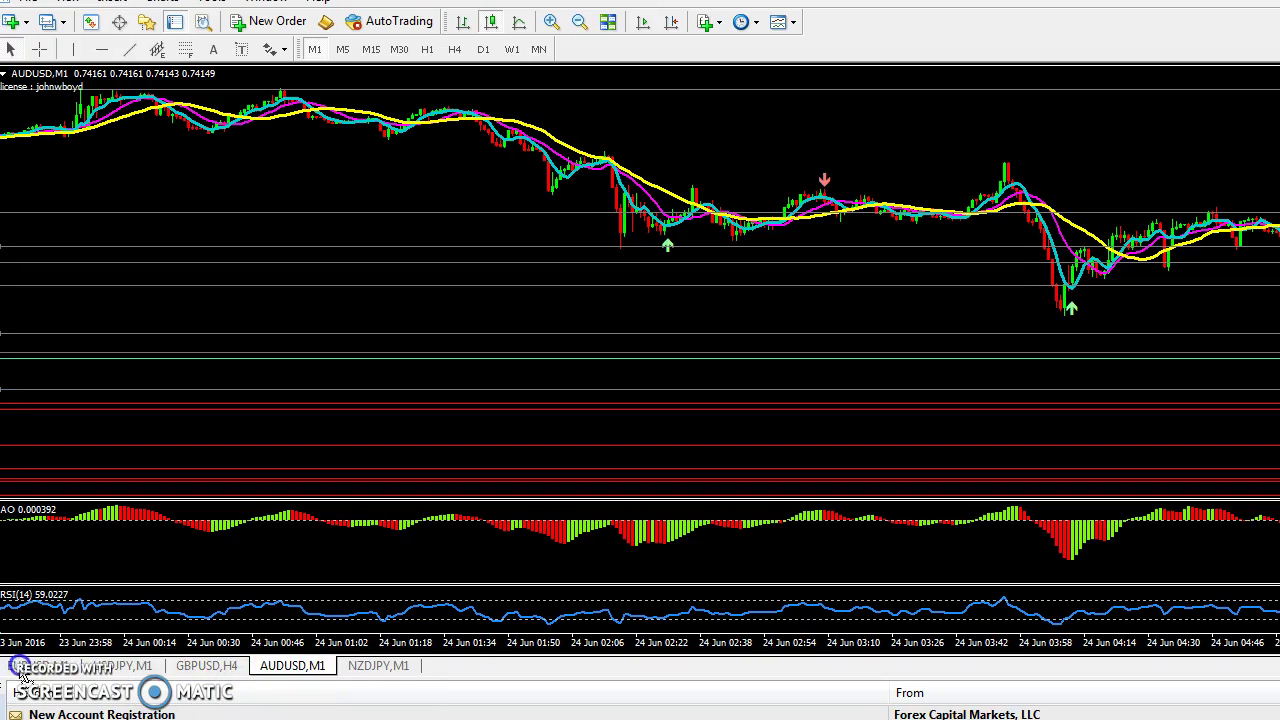
Reorder the charts so AUDUSD comes first and apply the BinaryOptionsIndicatorSignals_com_5m template to the EURUSD chart
{"action": "left_click_drag", "start_coordinate": [22, 676], "coordinate": [22, 676]}
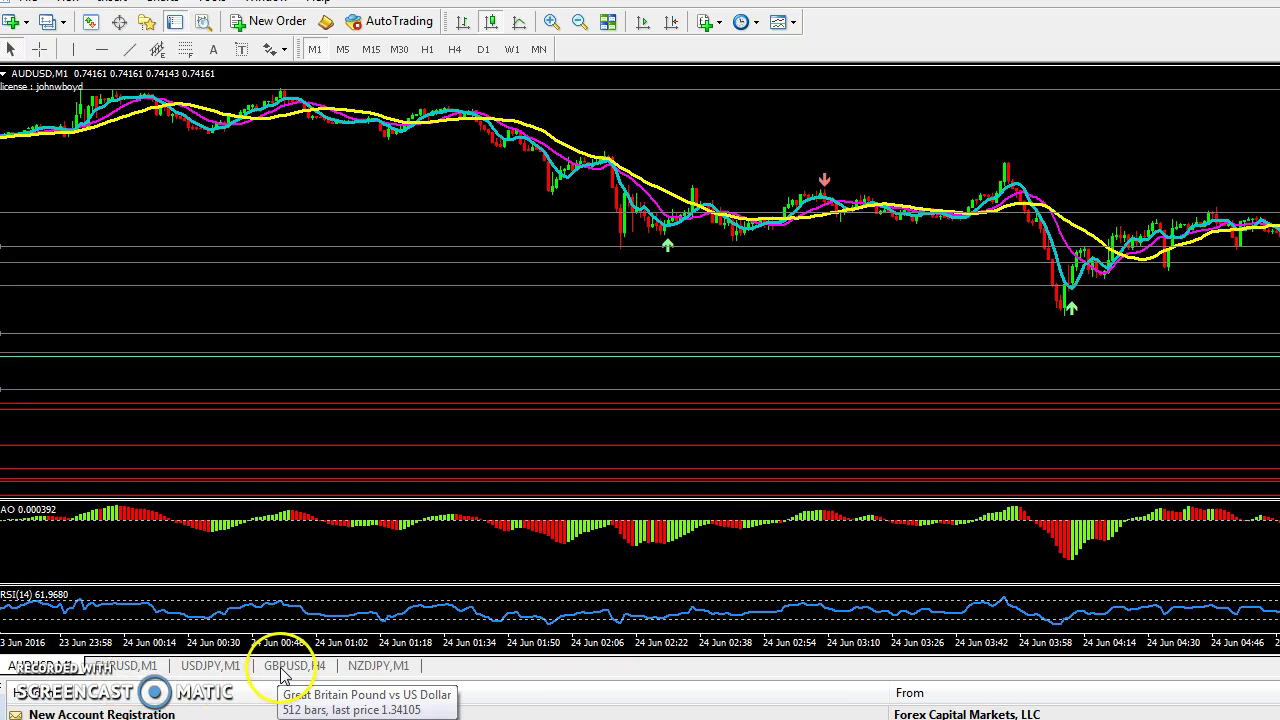
{"action": "left_click", "coordinate": [125, 665]}
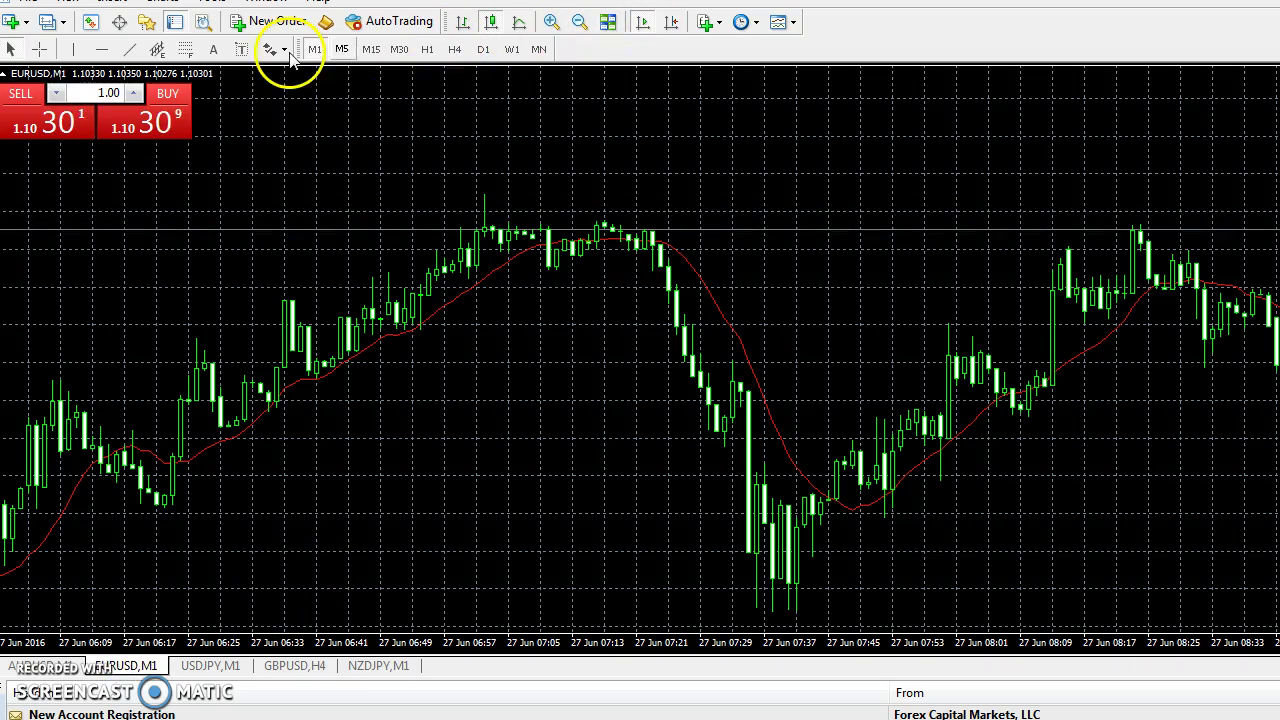
{"action": "right_click", "coordinate": [372, 120]}
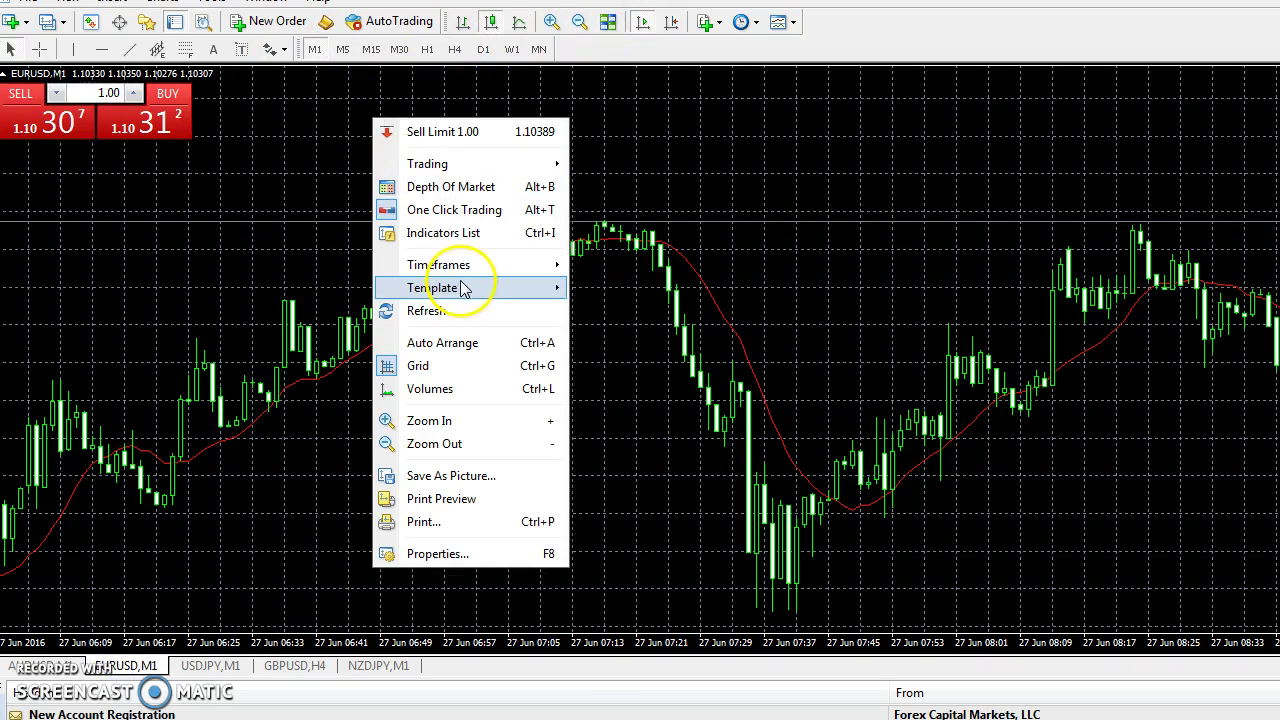
{"action": "mouse_move", "coordinate": [463, 289]}
{"action": "left_click", "coordinate": [751, 386]}
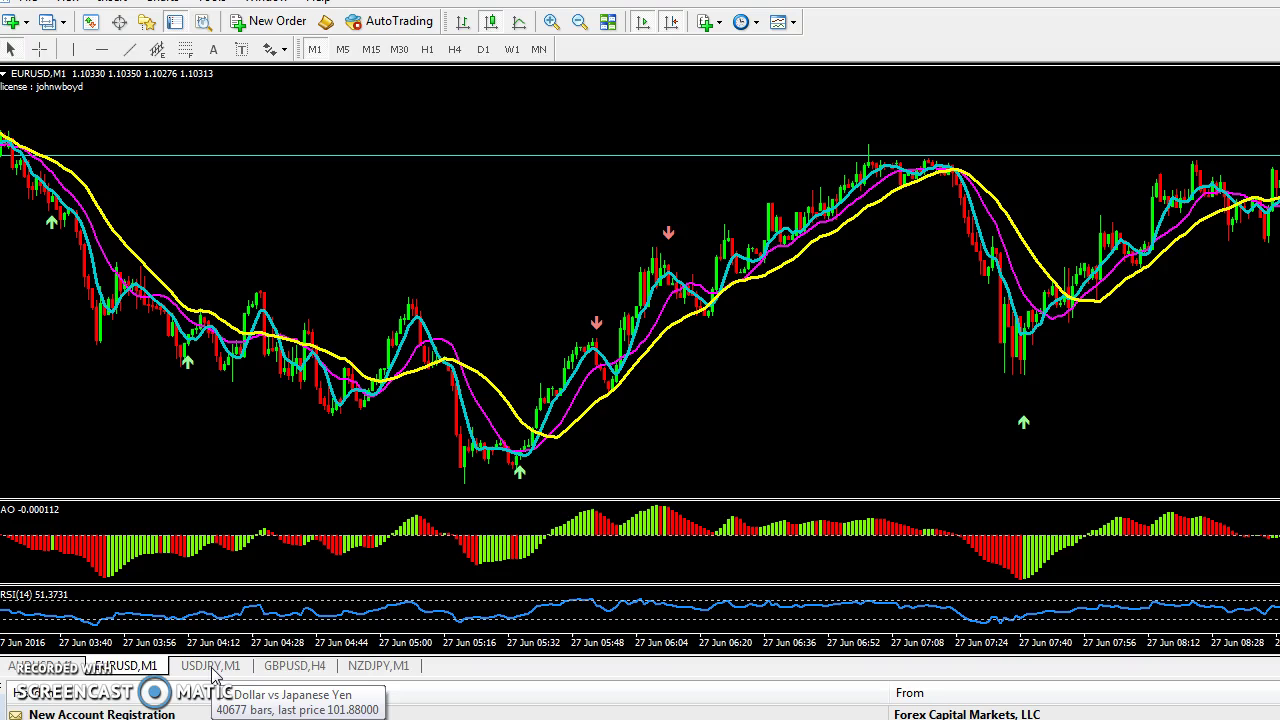
Move the GBPUSD chart ahead of USDJPY in the chart order and set it to the M1 timeframe
{"action": "left_click_drag", "start_coordinate": [280, 667], "coordinate": [213, 678]}
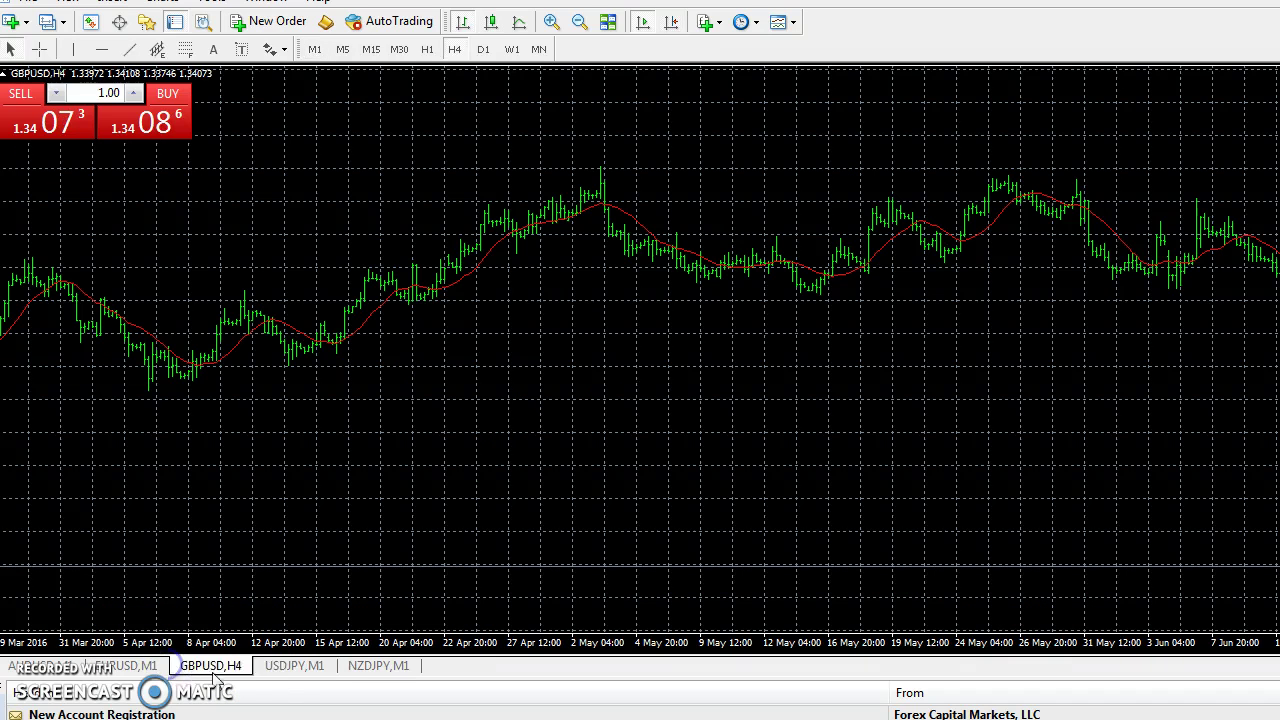
{"action": "left_click", "coordinate": [314, 50]}
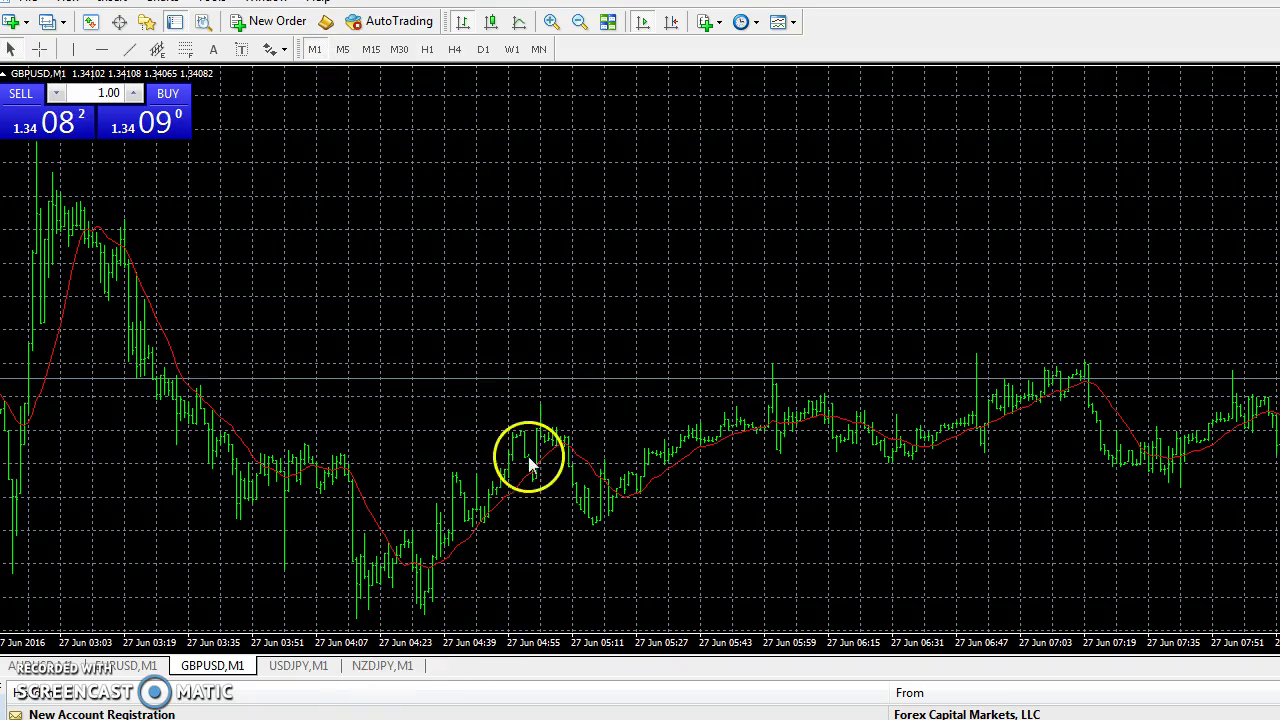
Apply the BinaryOptionsIndicatorSignals_com_5m template to the GBPUSD chart
{"action": "right_click", "coordinate": [553, 243]}
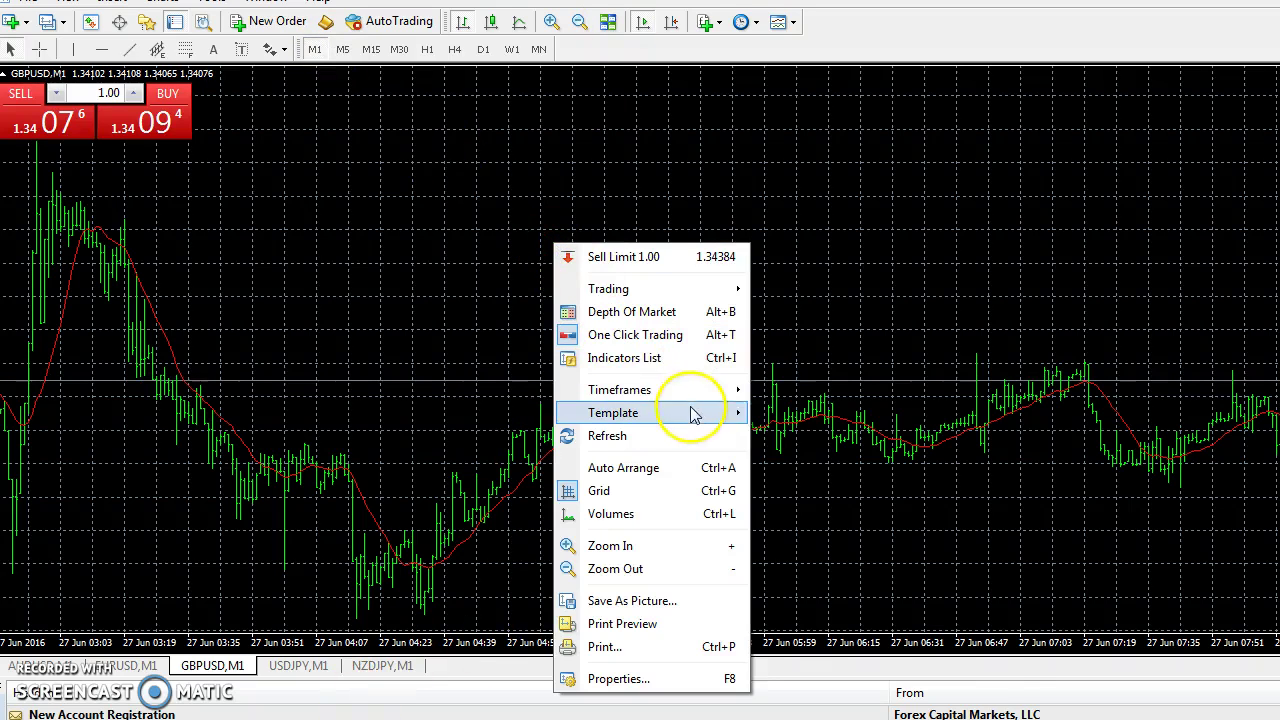
{"action": "mouse_move", "coordinate": [700, 413]}
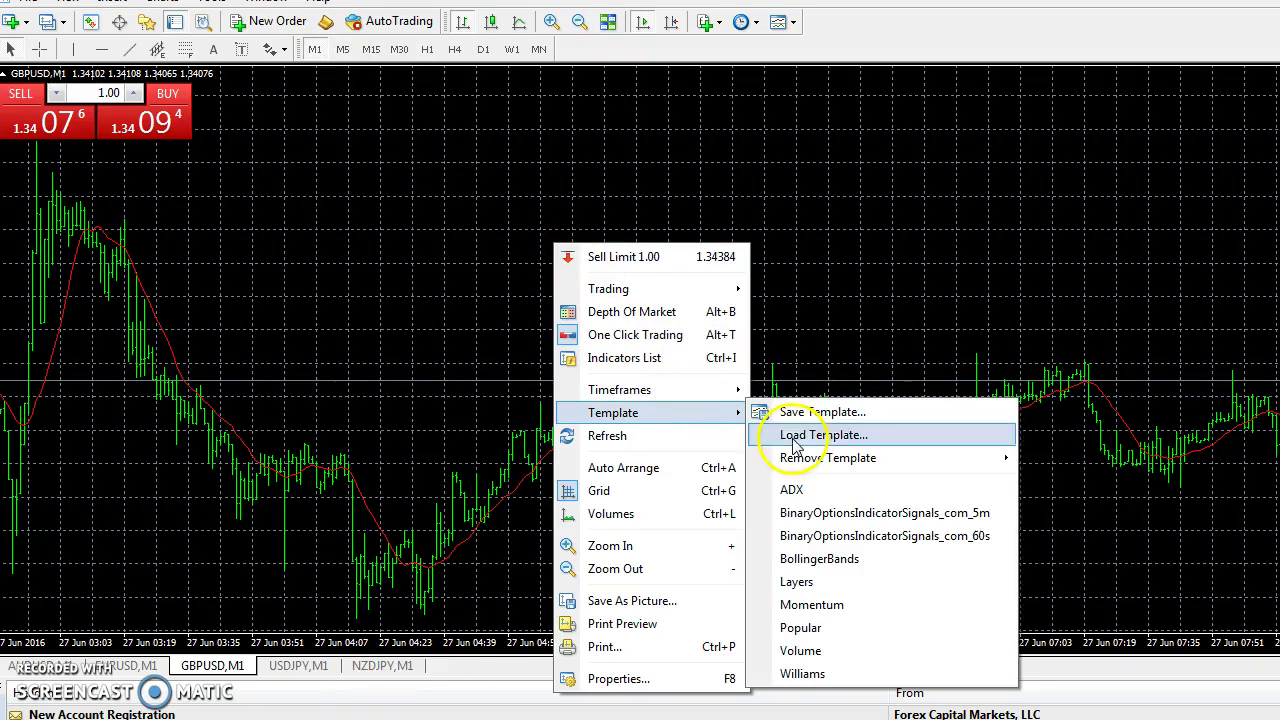
{"action": "left_click", "coordinate": [979, 515]}
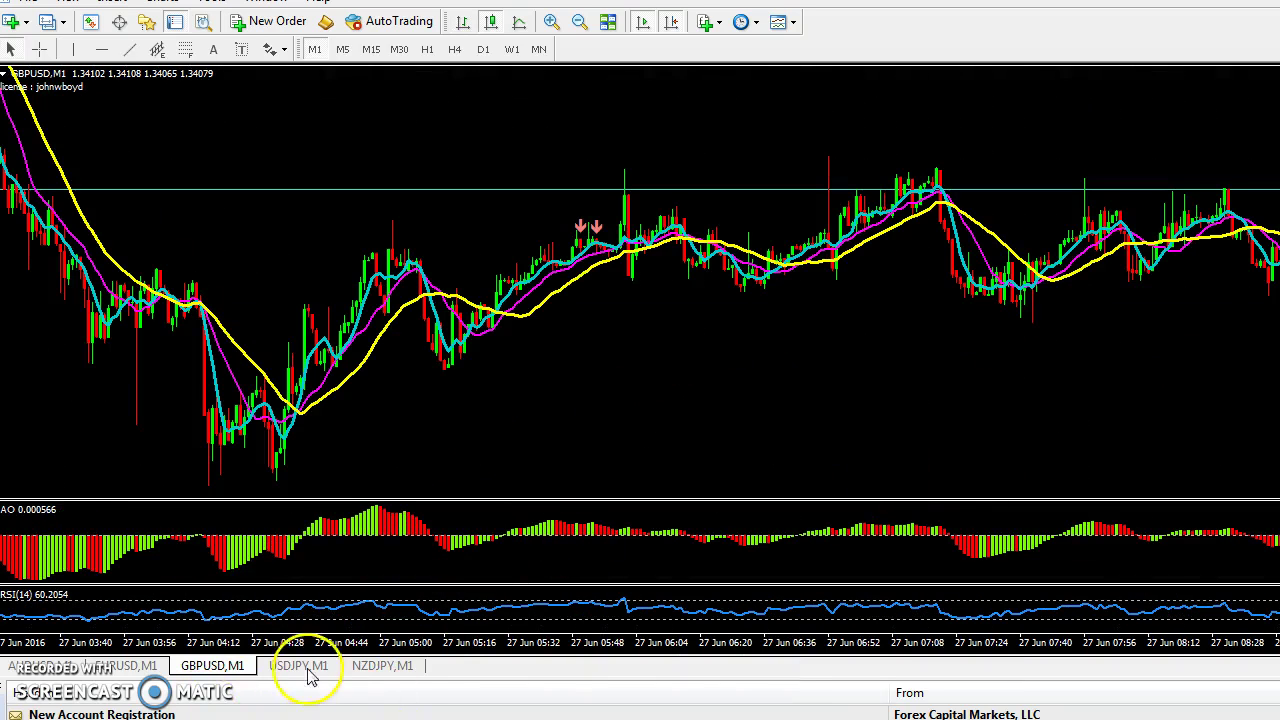
Switch to the AUDUSD chart and apply the BinaryOptionsIndicatorSignals_com_60s template to it
{"action": "left_click", "coordinate": [62, 668]}
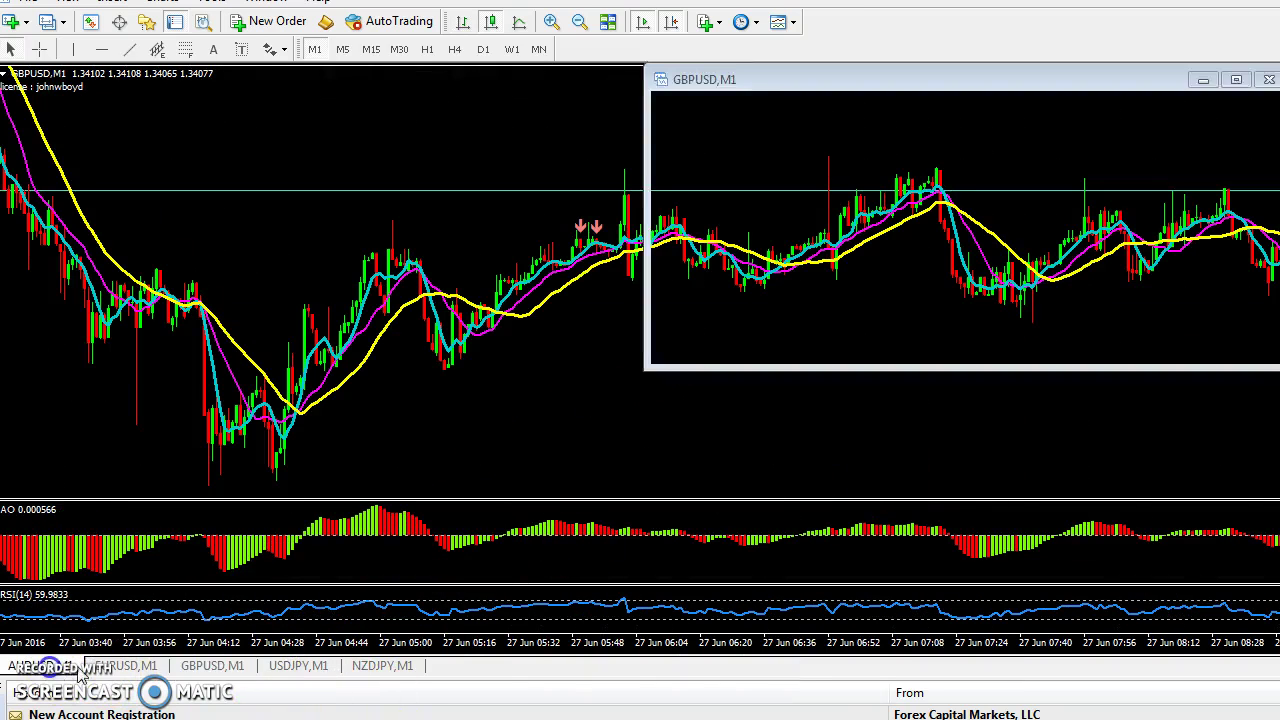
{"action": "right_click", "coordinate": [458, 231]}
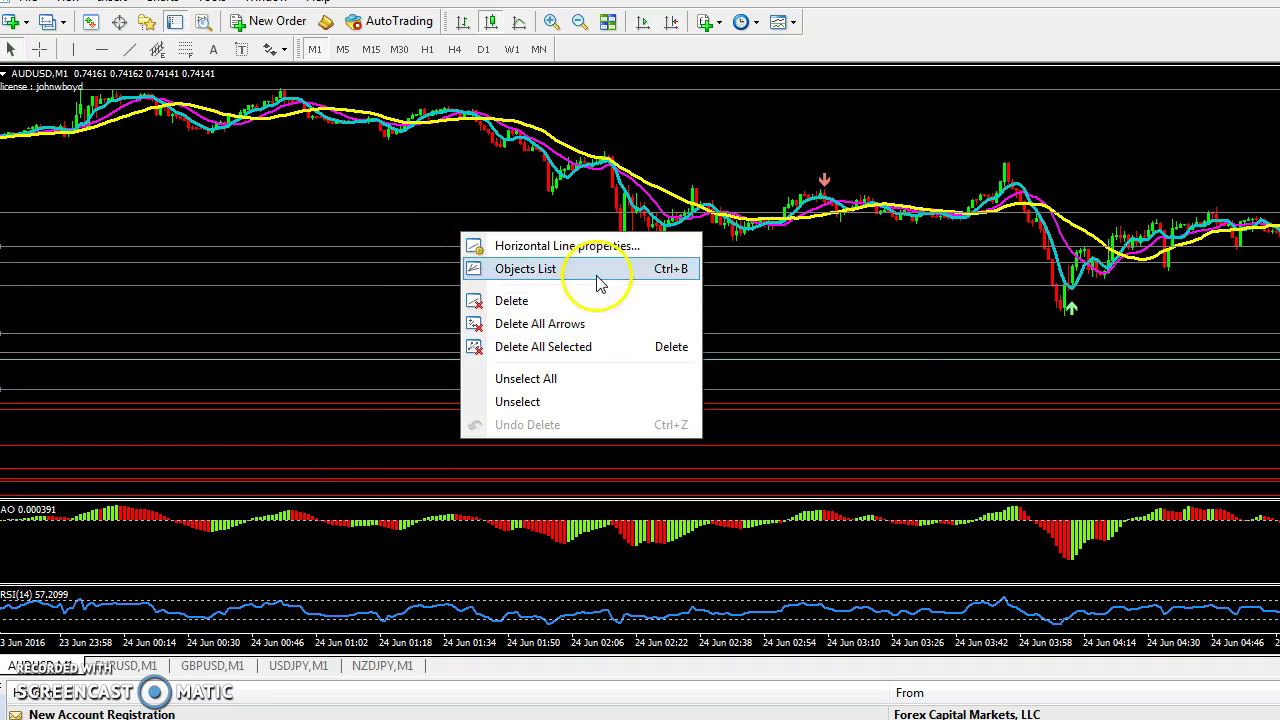
{"action": "right_click", "coordinate": [905, 128]}
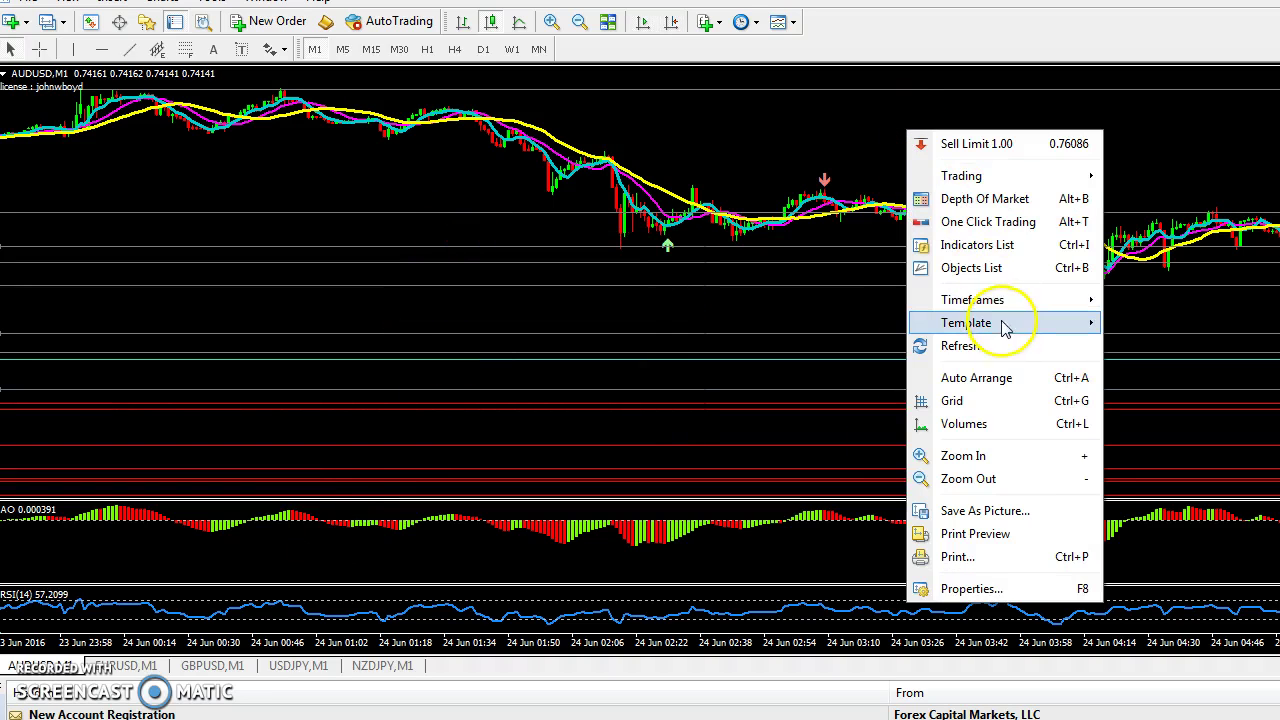
{"action": "mouse_move", "coordinate": [1005, 325]}
{"action": "left_click", "coordinate": [1273, 447]}
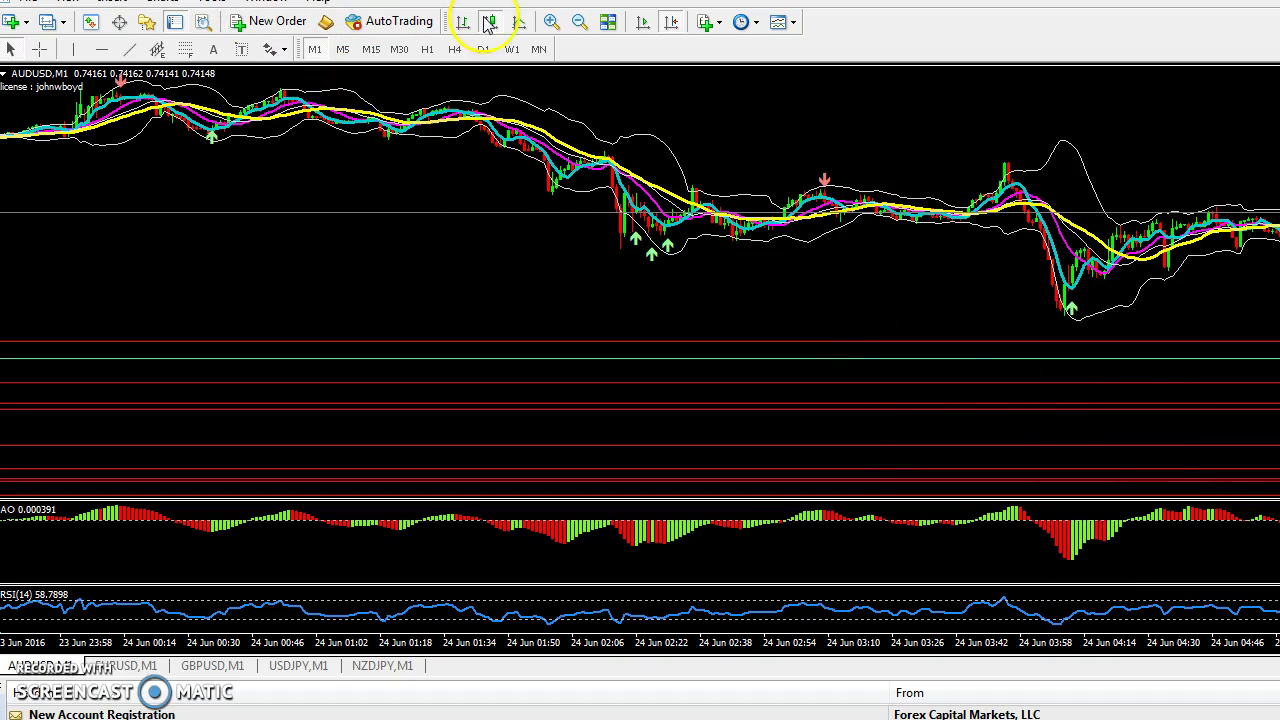
Turn on auto scroll and chart shift for the AUDUSD chart to return it to the latest bars
{"action": "left_click", "coordinate": [644, 22]}
{"action": "left_click", "coordinate": [668, 23]}
{"action": "left_click", "coordinate": [668, 23]}
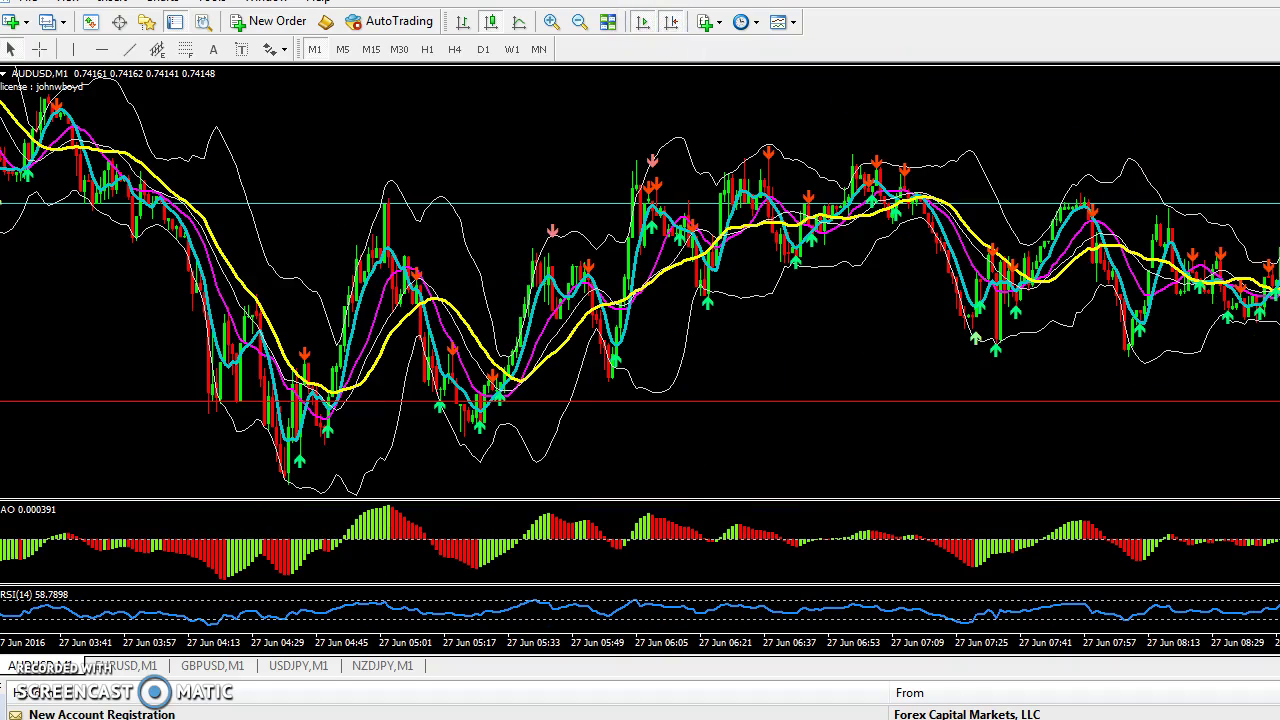
{"action": "scroll", "coordinate": [640, 280], "scroll_direction": "left", "scroll_amount": 3}
{"action": "scroll", "coordinate": [1240, 371], "scroll_direction": "right", "scroll_amount": 5}
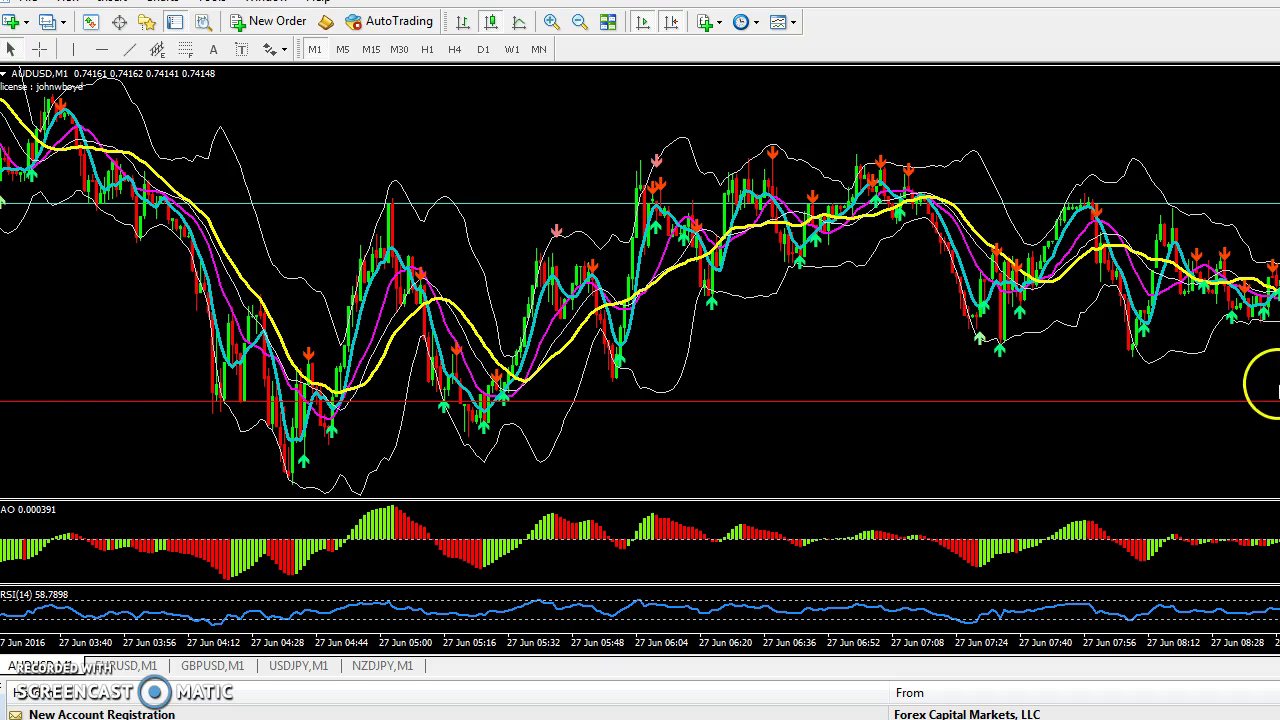